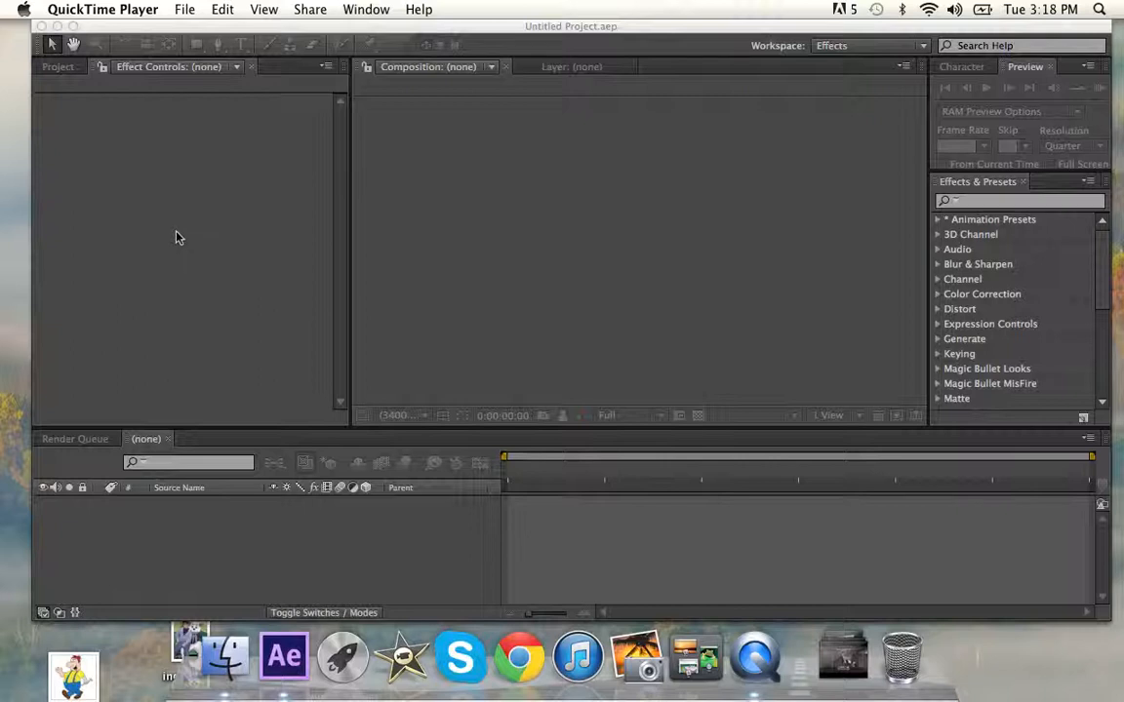
- Switch to After Effects and show the empty project's file list
{"action": "left_click", "coordinate": [158, 190]}
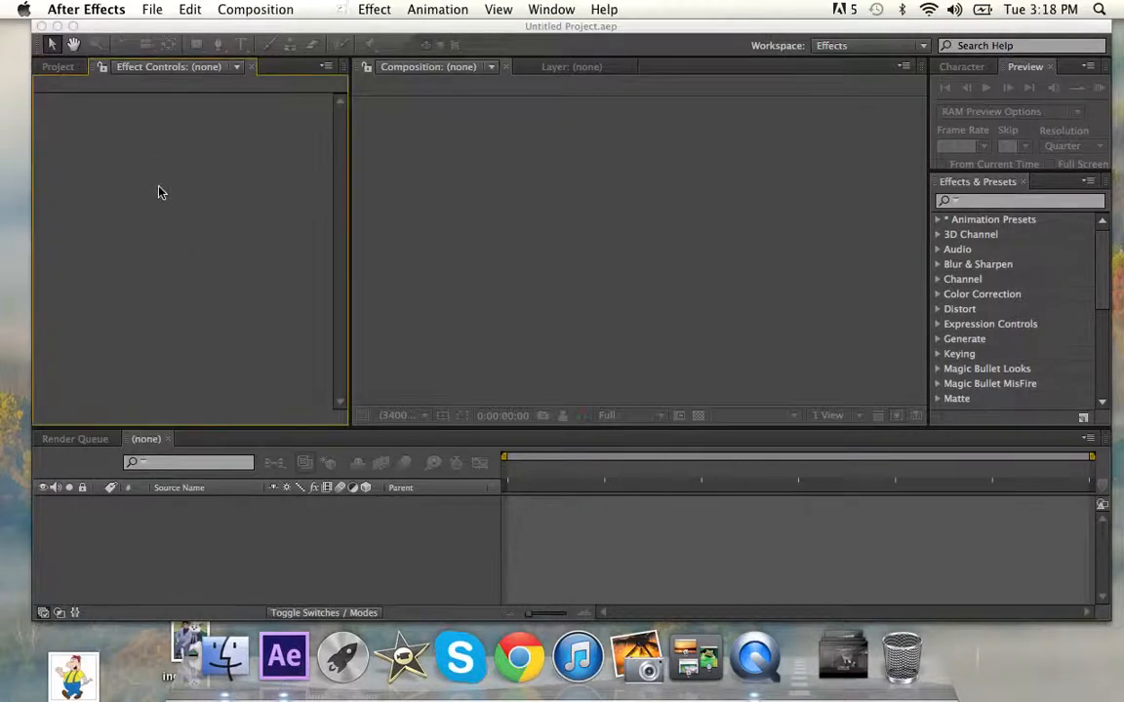
{"action": "left_click", "coordinate": [69, 69]}
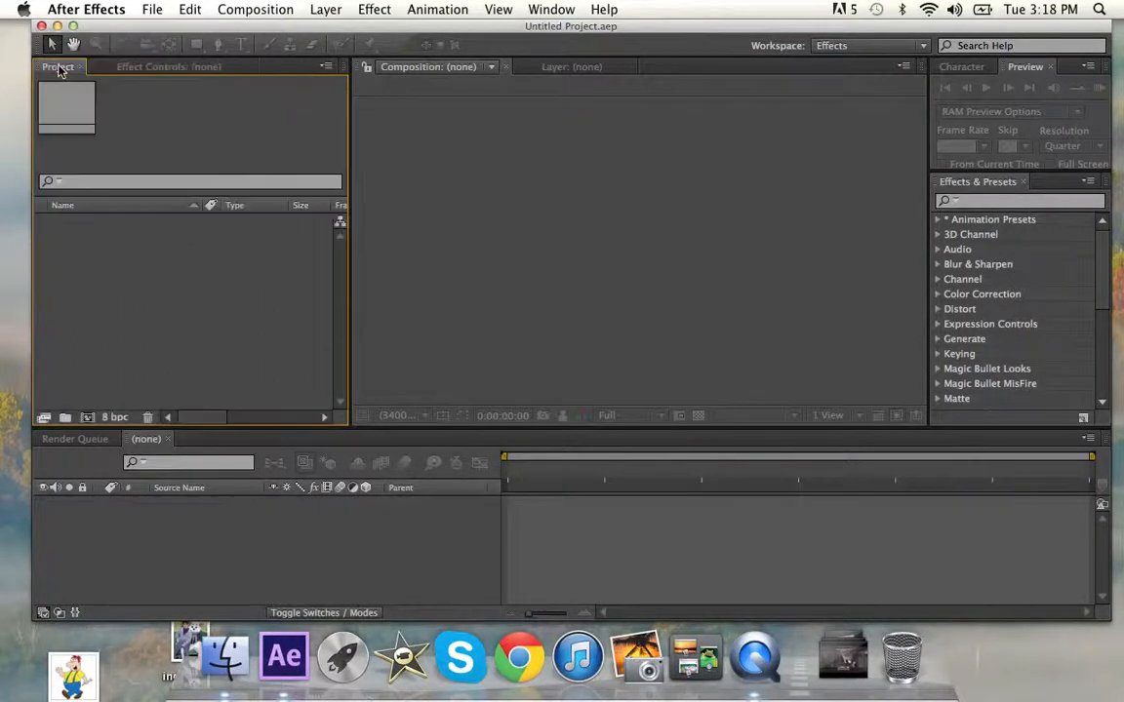
{"action": "left_click", "coordinate": [48, 321]}
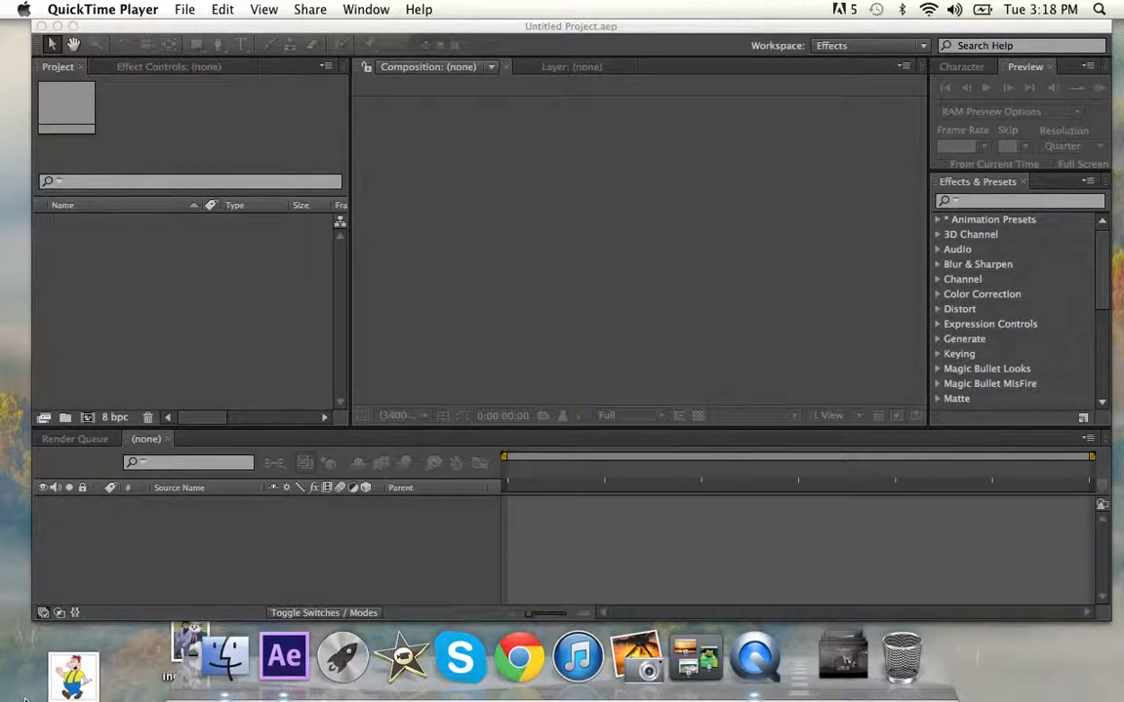
{"action": "left_click", "coordinate": [185, 227]}
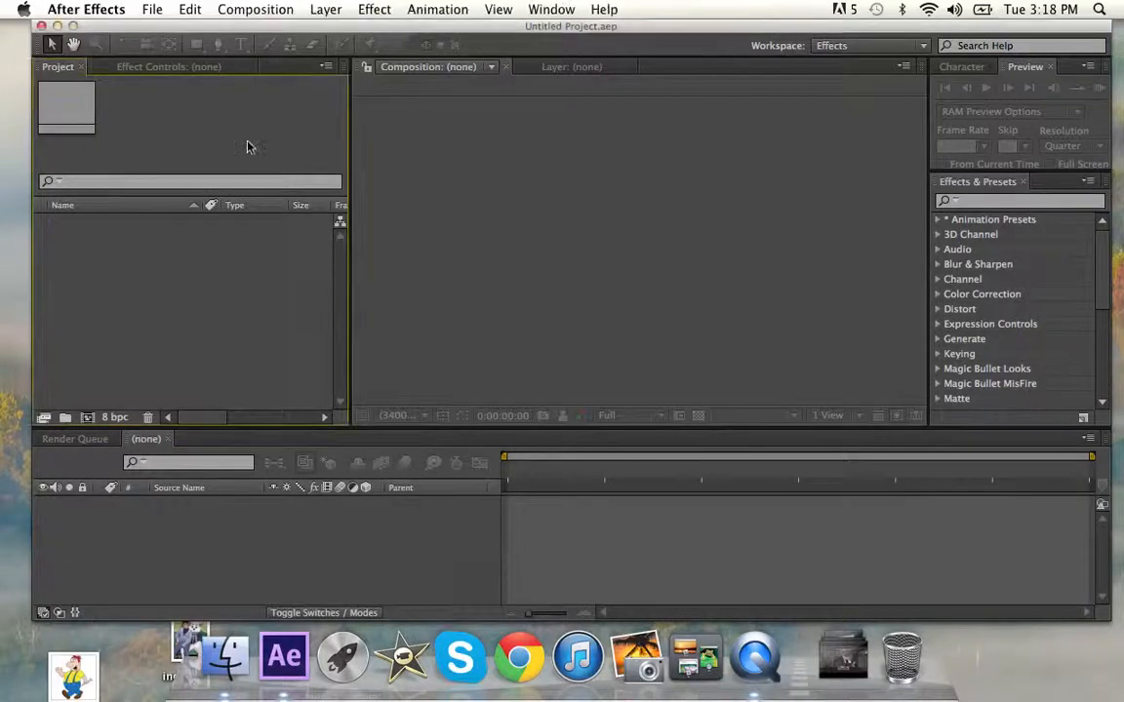
- Review the Media & Disk Cache preferences, including the disk cache size and folder, and accept them as they are
{"action": "left_click", "coordinate": [373, 9]}
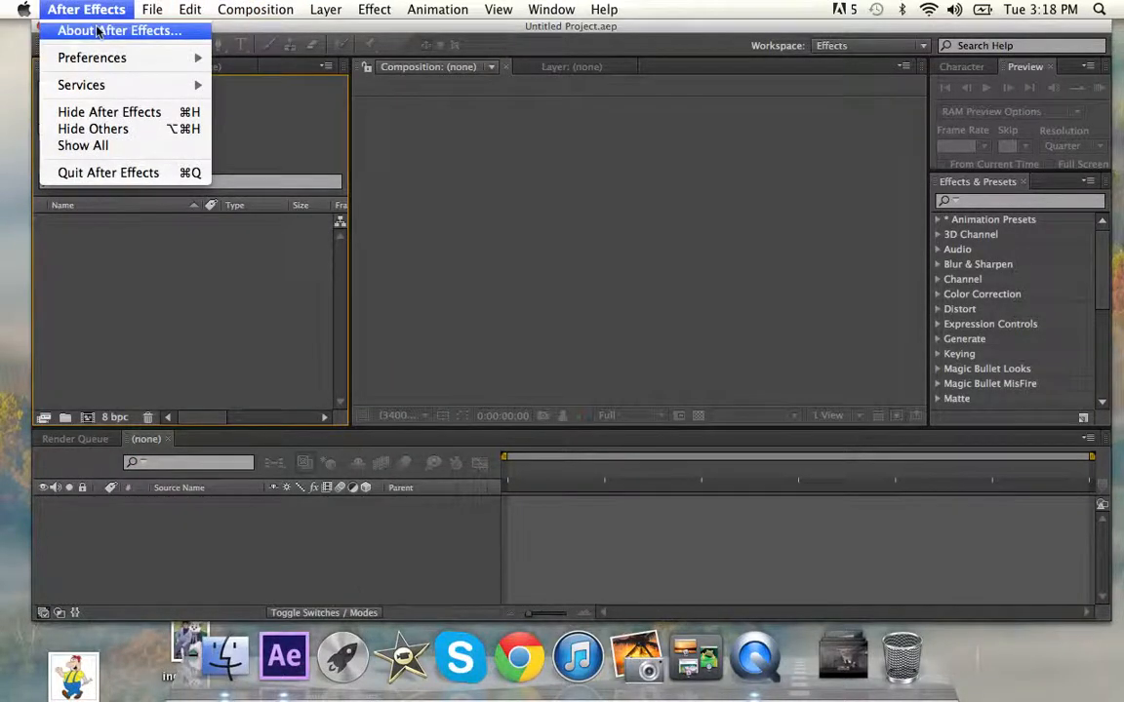
{"action": "mouse_move", "coordinate": [105, 58]}
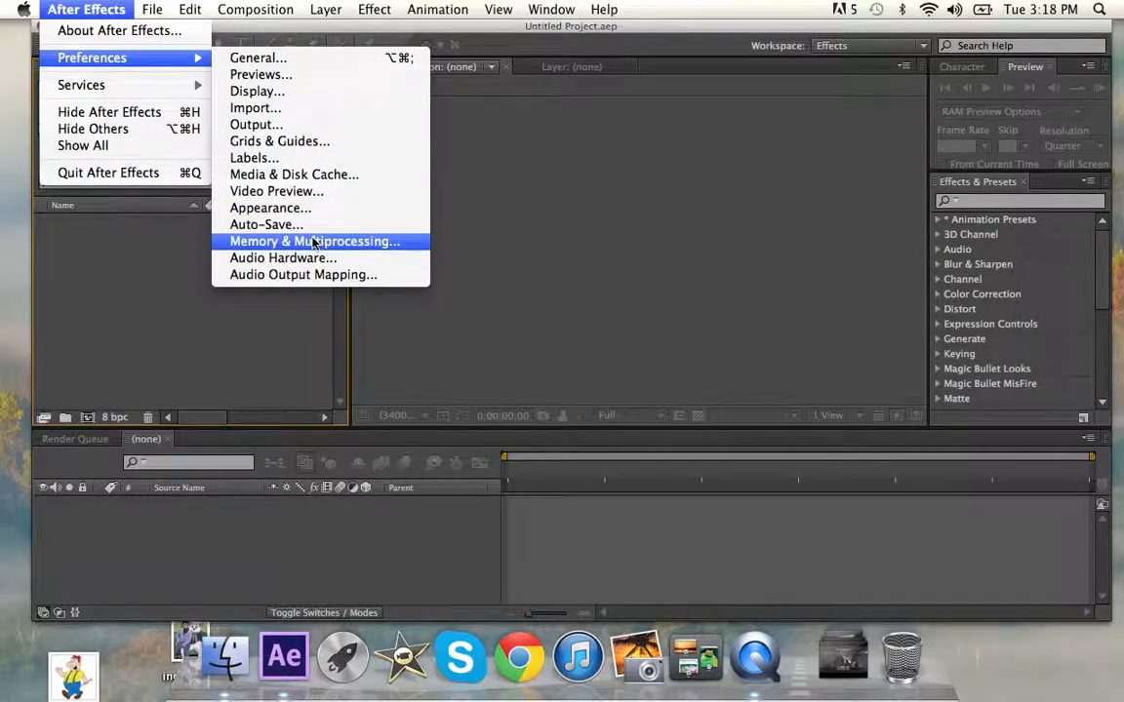
{"action": "left_click", "coordinate": [324, 176]}
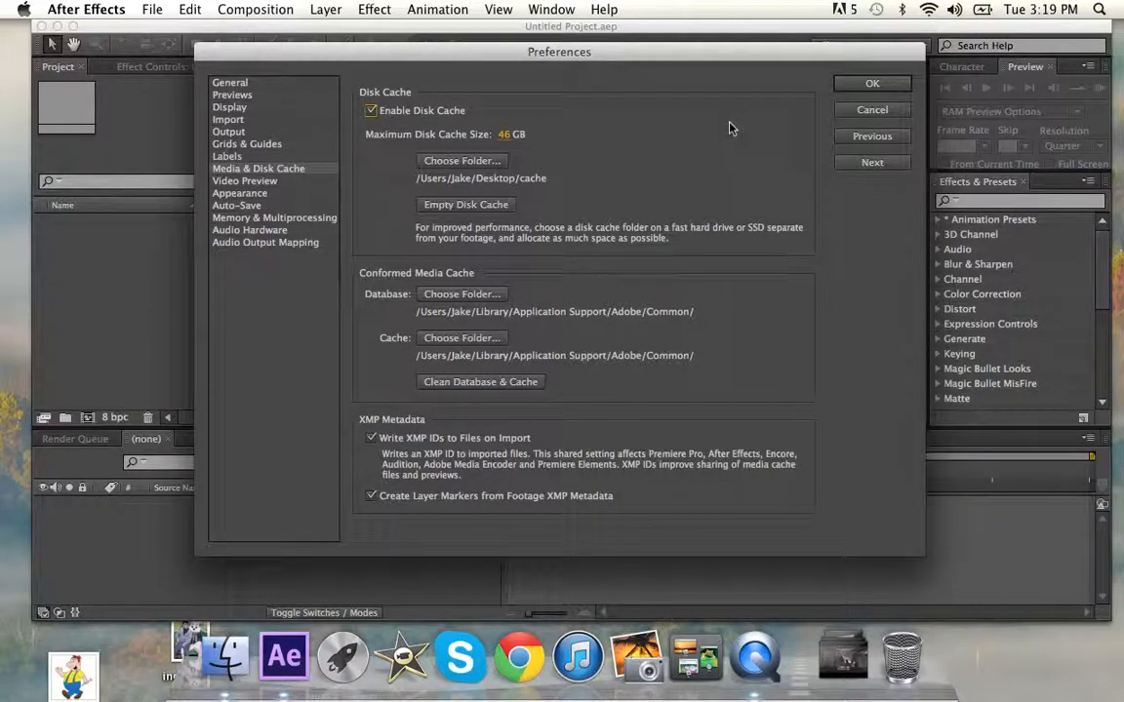
{"action": "left_click", "coordinate": [855, 86]}
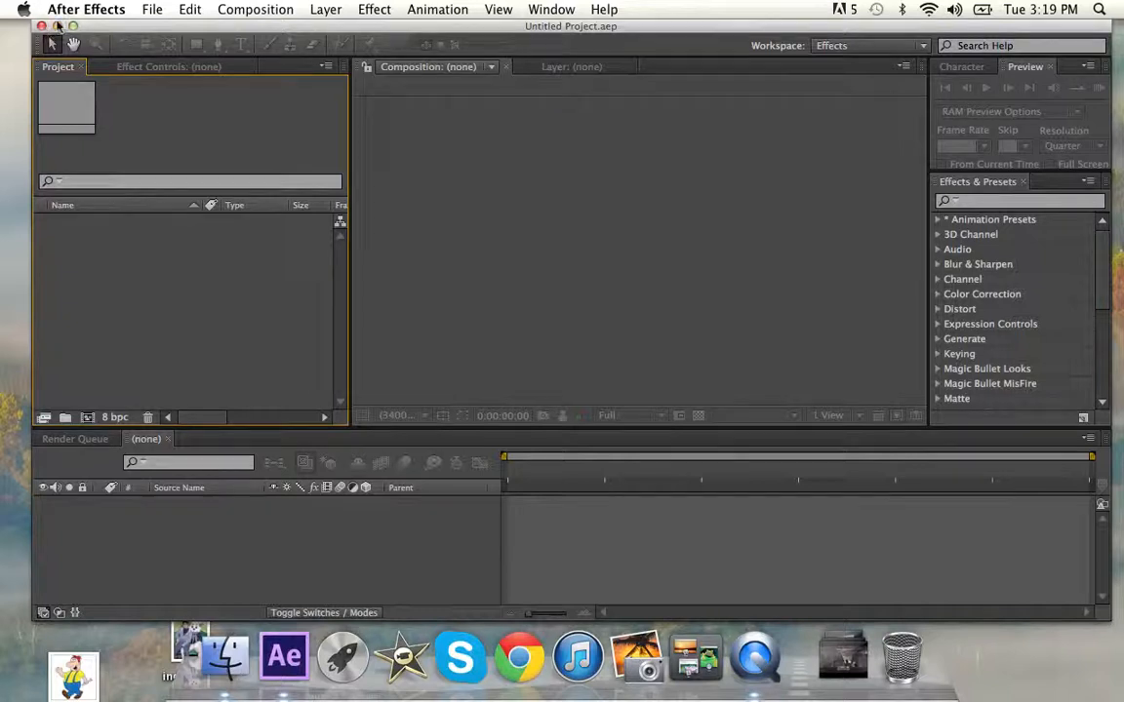
- Inspect the After Effects disk cache subfolders inside the desktop's cache folder in Finder, and return to the After Effects project
{"action": "left_click", "coordinate": [59, 26]}
{"action": "left_click", "coordinate": [1097, 350]}
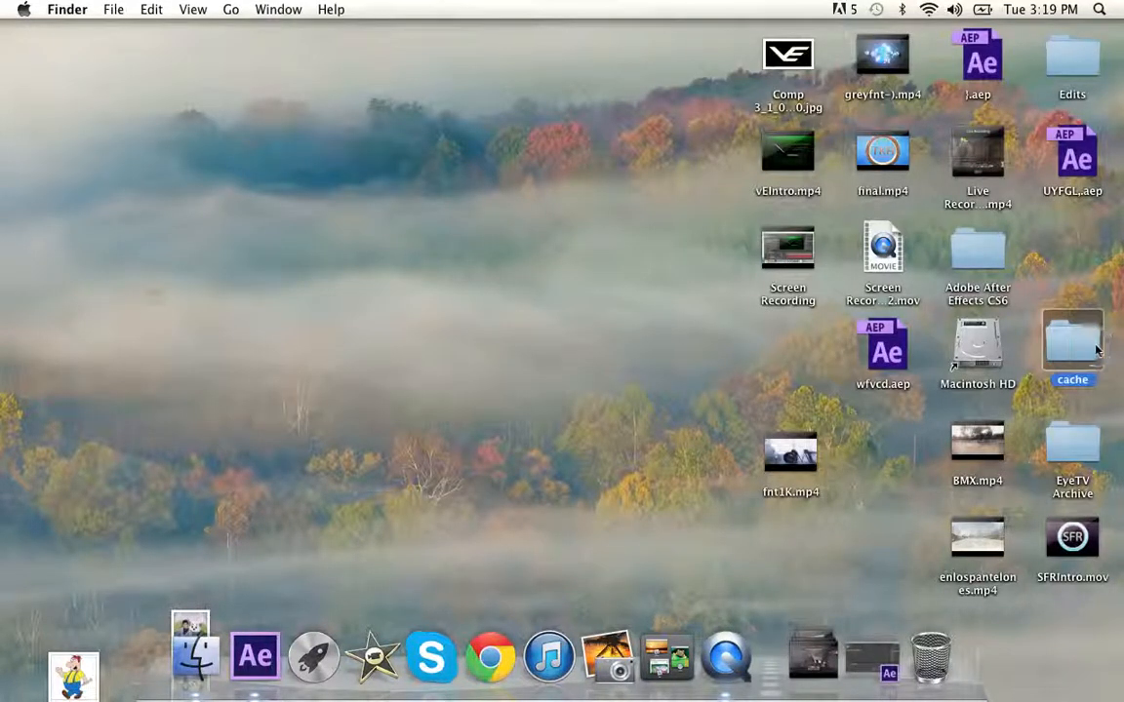
{"action": "double_click", "coordinate": [1097, 350]}
{"action": "left_click", "coordinate": [409, 303]}
{"action": "double_click", "coordinate": [412, 304]}
{"action": "scroll", "coordinate": [671, 458], "scroll_direction": "down", "scroll_amount": 15}
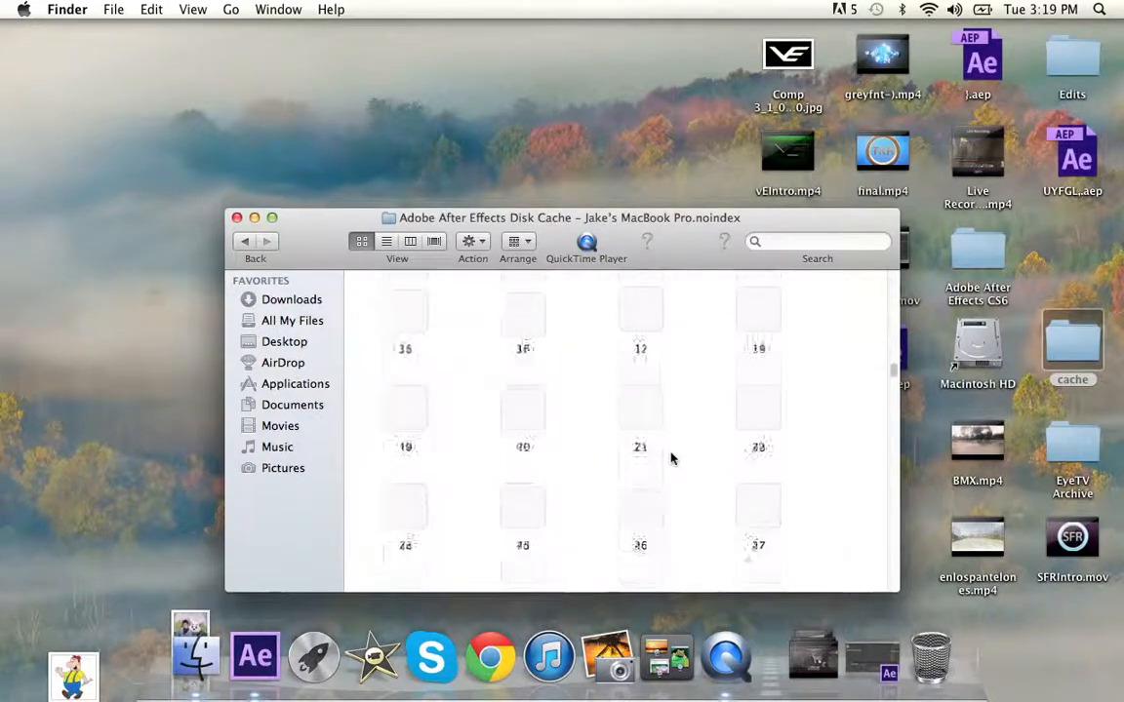
{"action": "scroll", "coordinate": [672, 458], "scroll_direction": "down", "scroll_amount": 20}
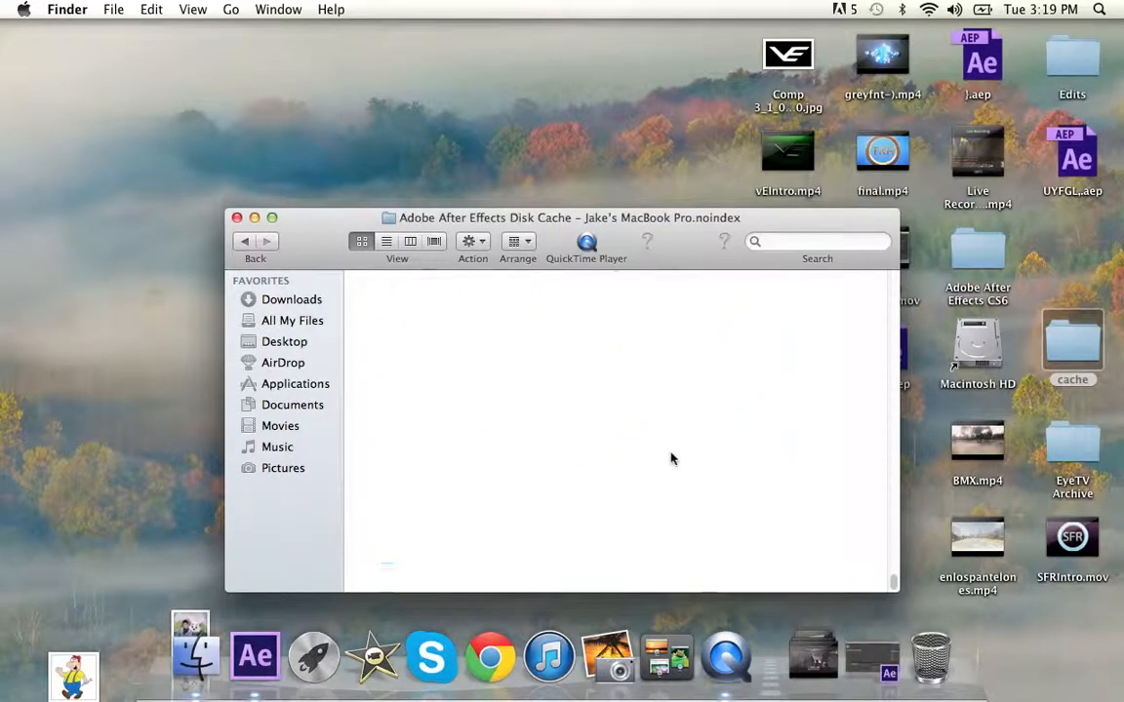
{"action": "double_click", "coordinate": [752, 454]}
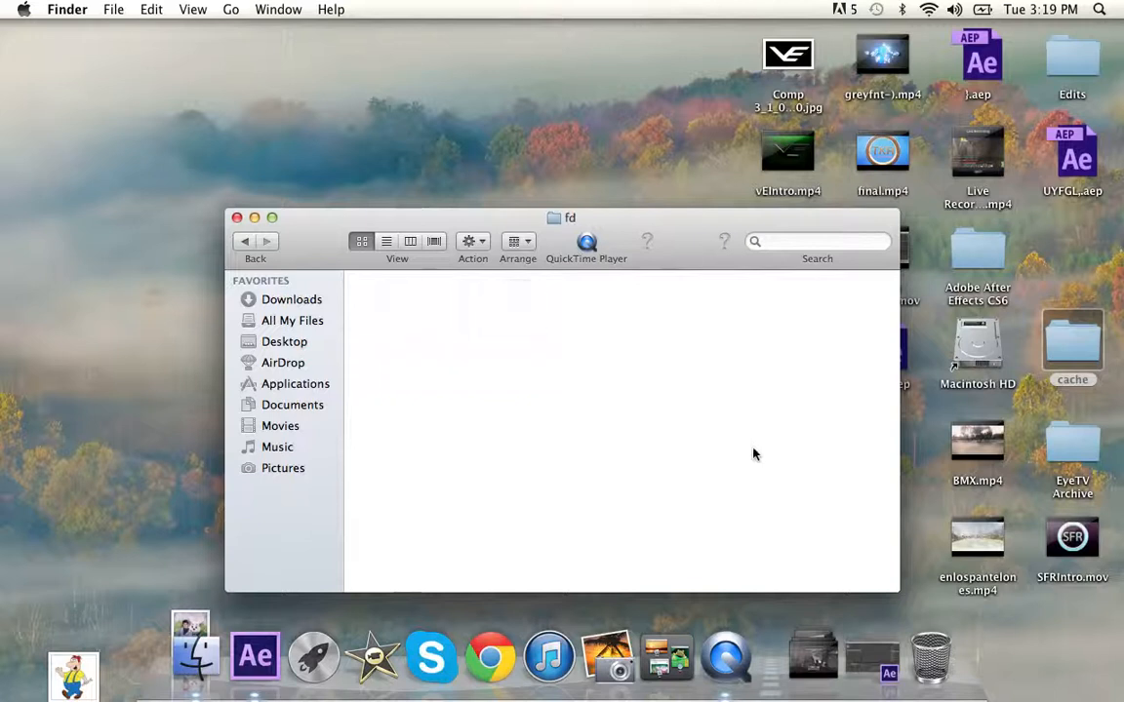
{"action": "left_click", "coordinate": [236, 217]}
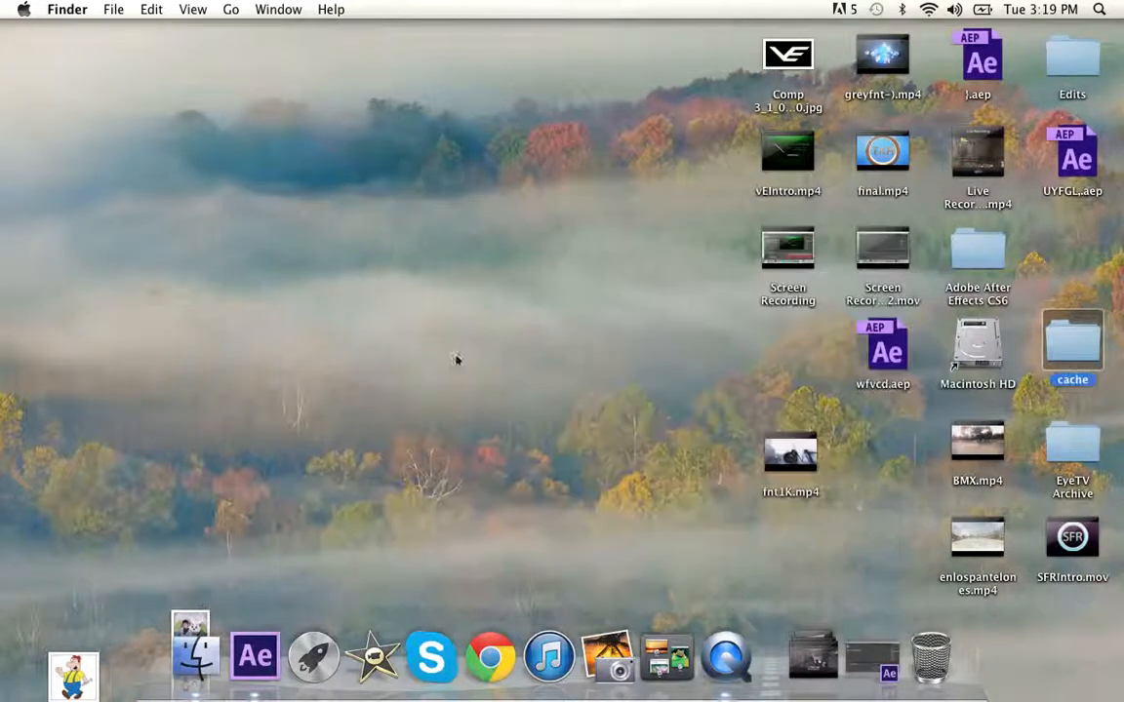
{"action": "left_click", "coordinate": [880, 694]}
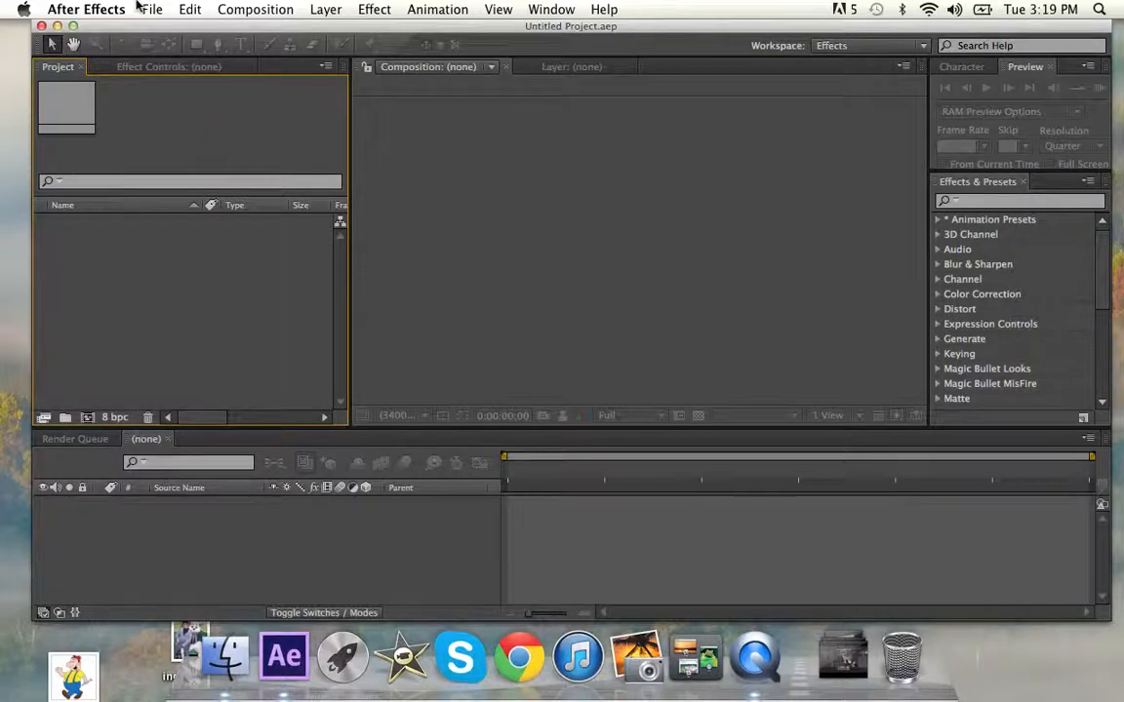
- Import the Downloads folder into the project as footage
{"action": "left_click", "coordinate": [104, 9]}
{"action": "mouse_move", "coordinate": [147, 9]}
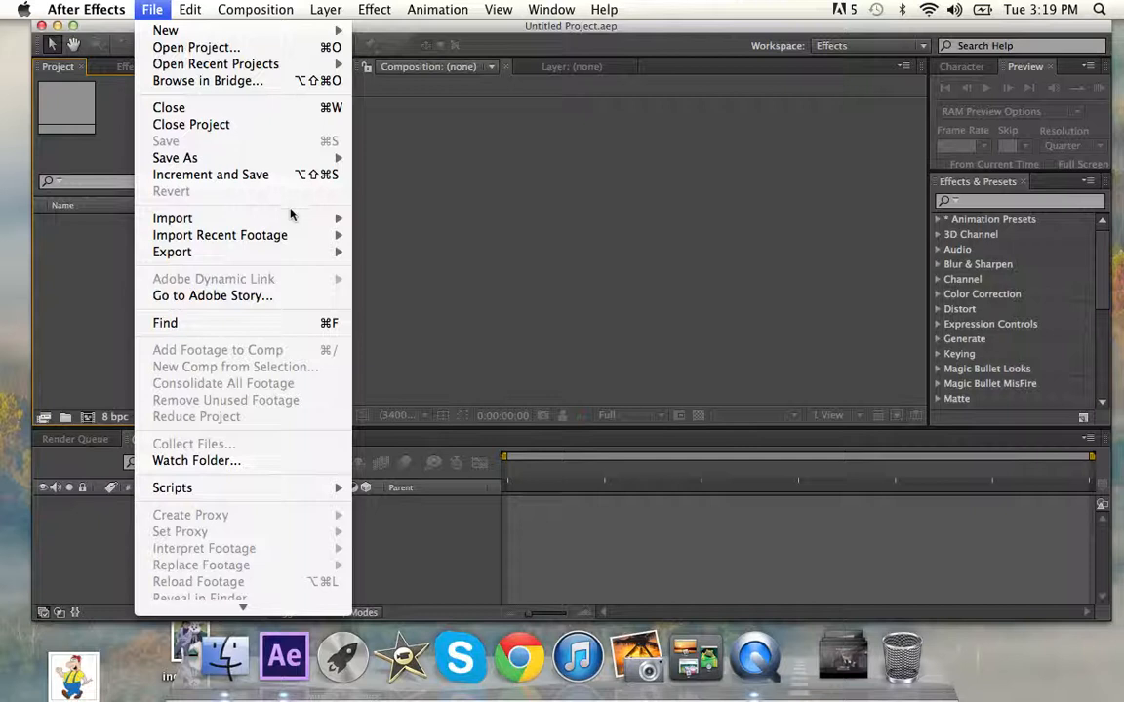
{"action": "mouse_move", "coordinate": [296, 218]}
{"action": "left_click", "coordinate": [375, 216]}
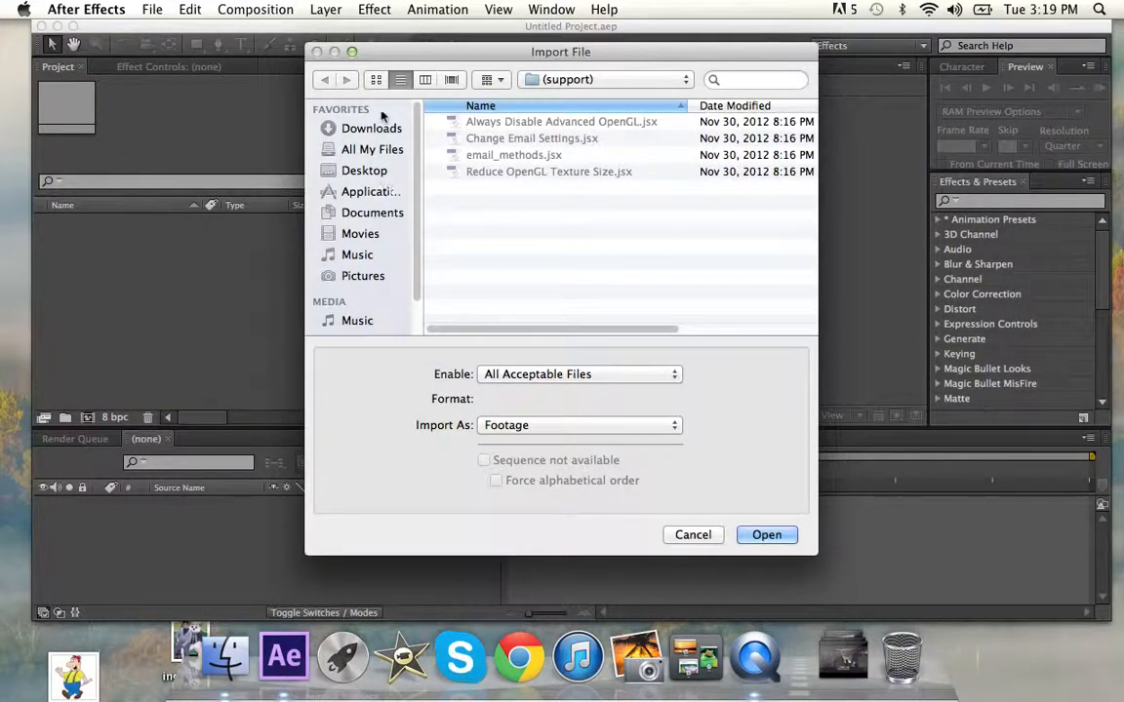
{"action": "left_click", "coordinate": [367, 152]}
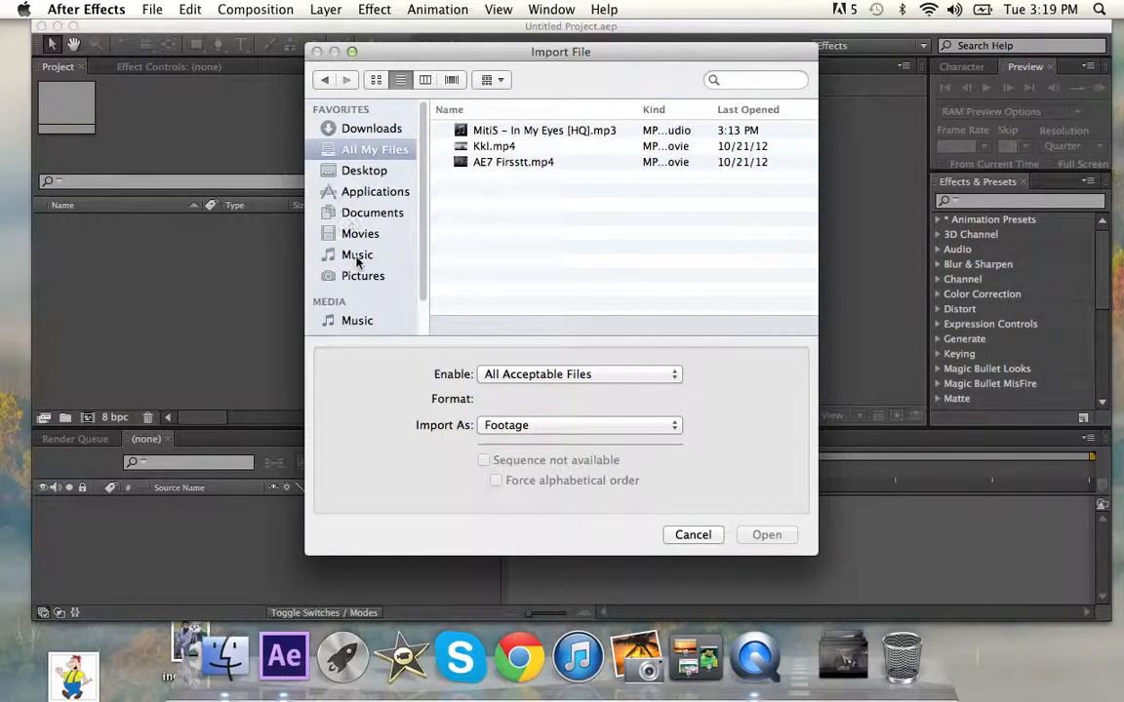
{"action": "left_click", "coordinate": [376, 131]}
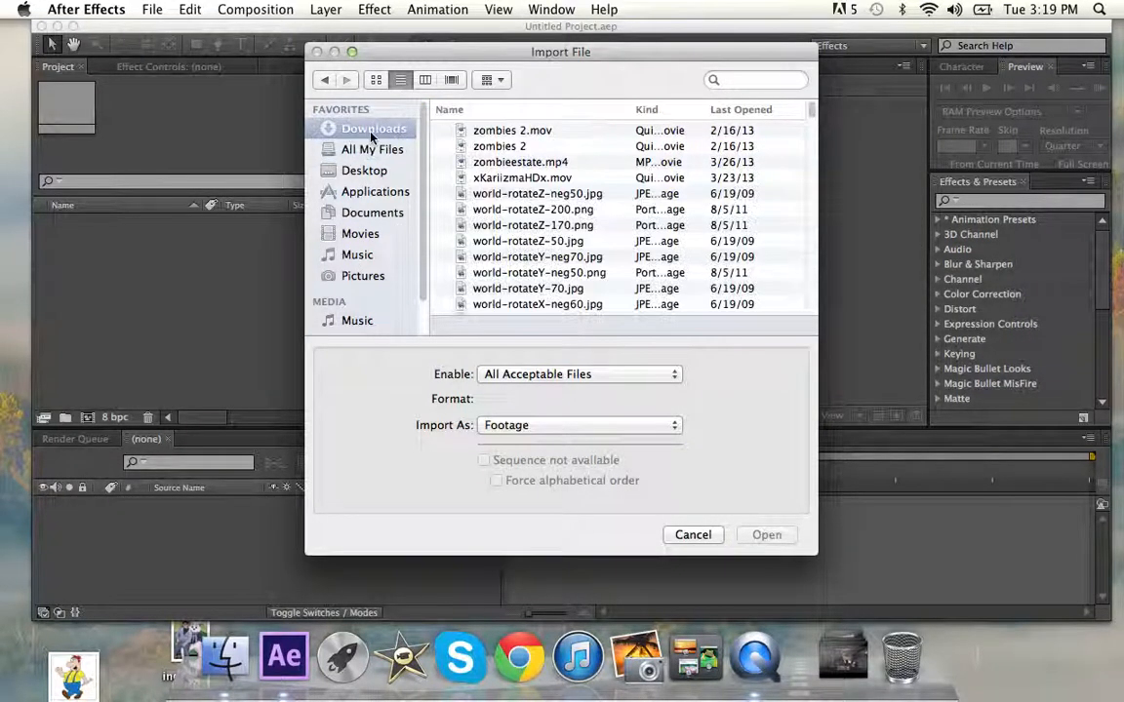
{"action": "scroll", "coordinate": [536, 168], "scroll_direction": "up", "scroll_amount": 3}
{"action": "scroll", "coordinate": [536, 169], "scroll_direction": "down", "scroll_amount": 3}
{"action": "scroll", "coordinate": [535, 168], "scroll_direction": "up", "scroll_amount": 4}
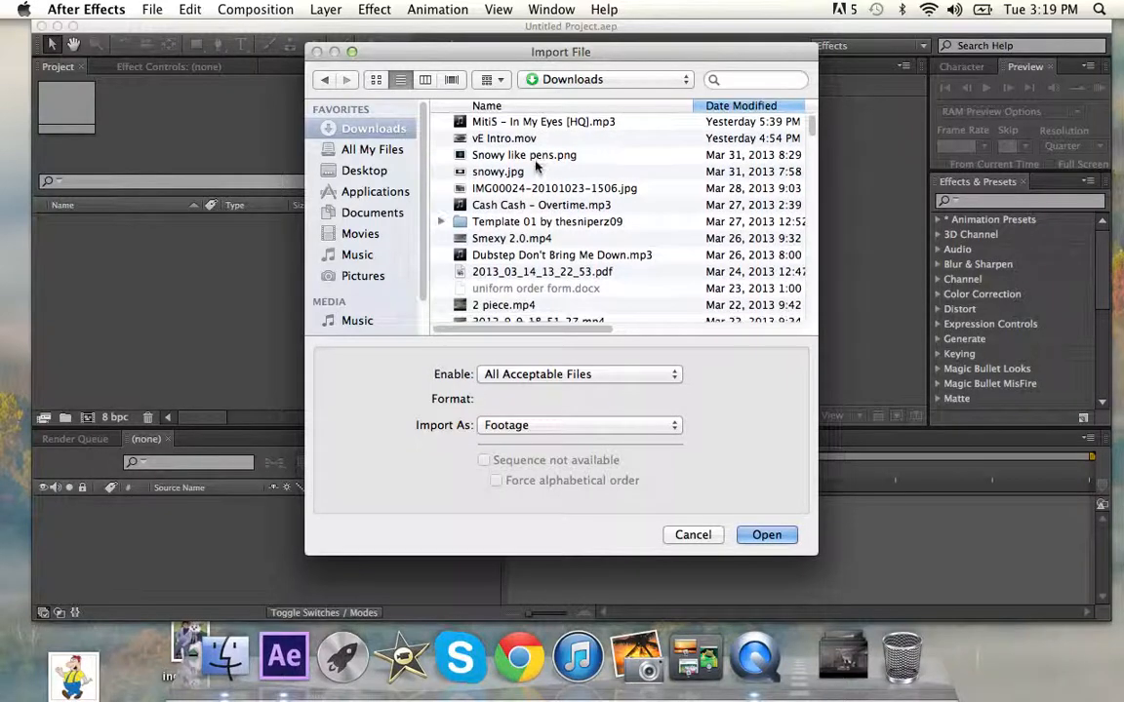
{"action": "left_click", "coordinate": [839, 654]}
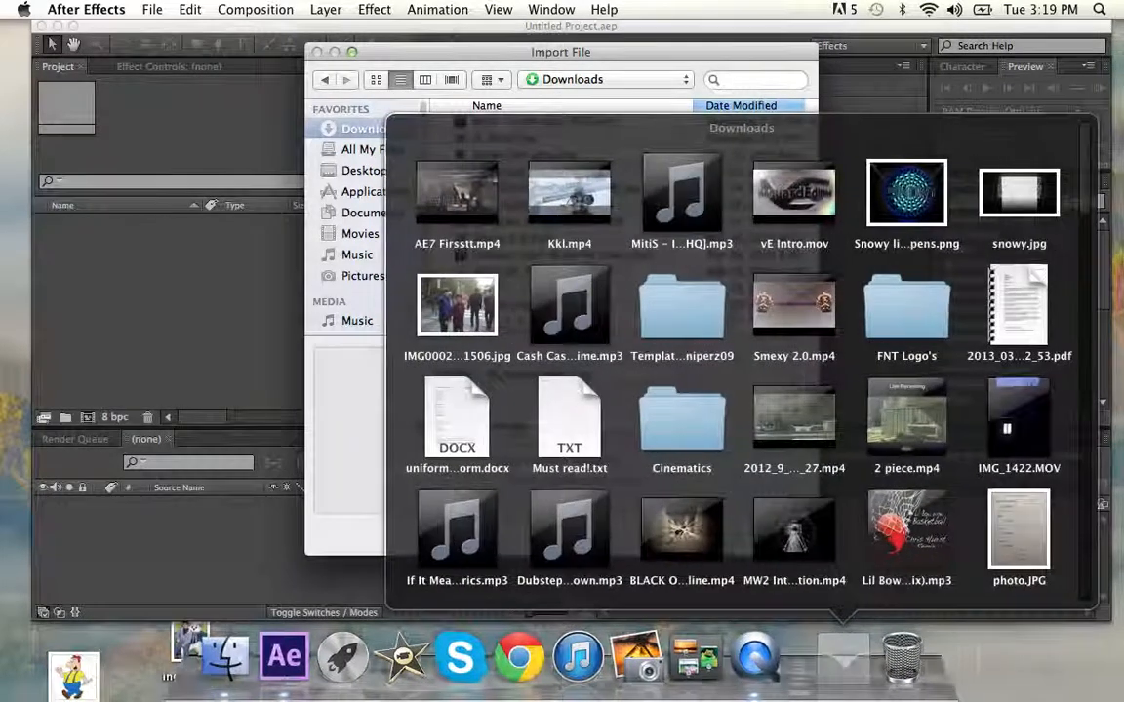
{"action": "left_click", "coordinate": [470, 97]}
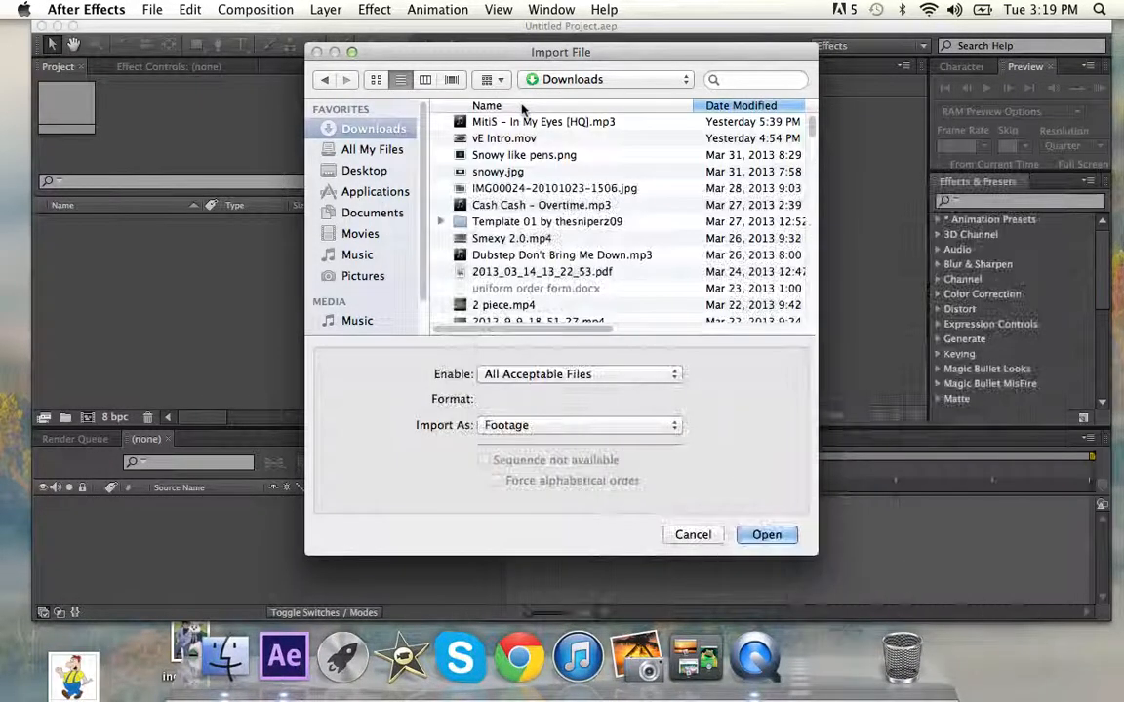
{"action": "left_click", "coordinate": [766, 533]}
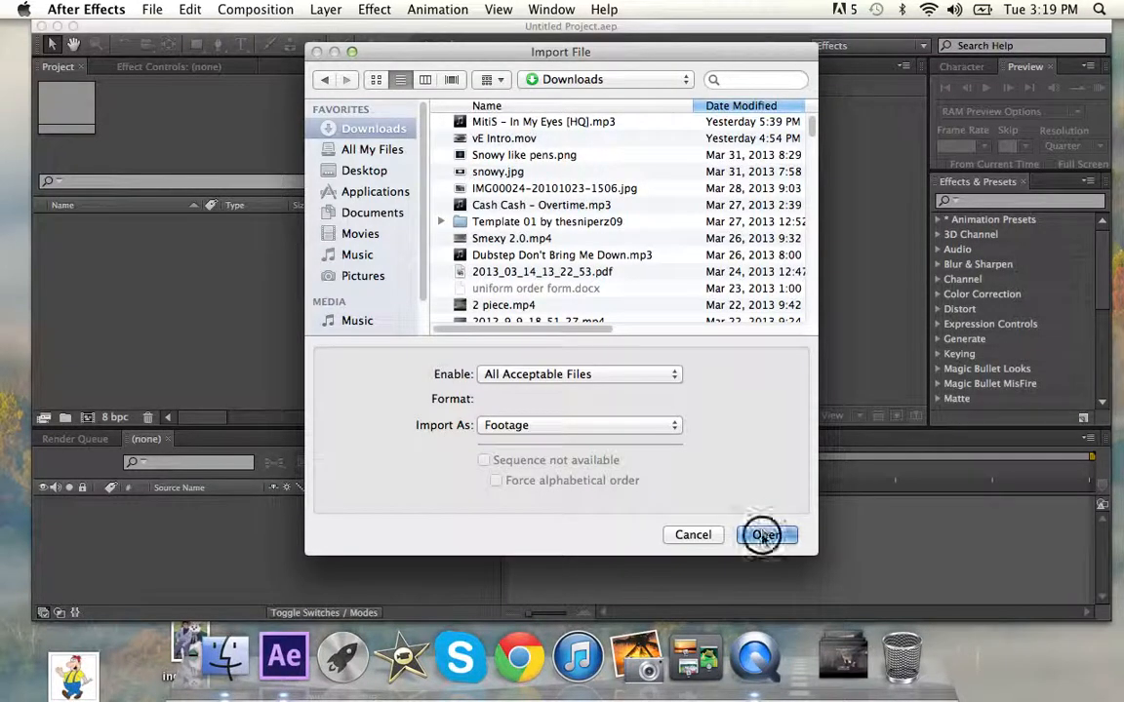
- Delete the imported Downloads folder and its contents from the project
{"action": "left_click", "coordinate": [825, 652]}
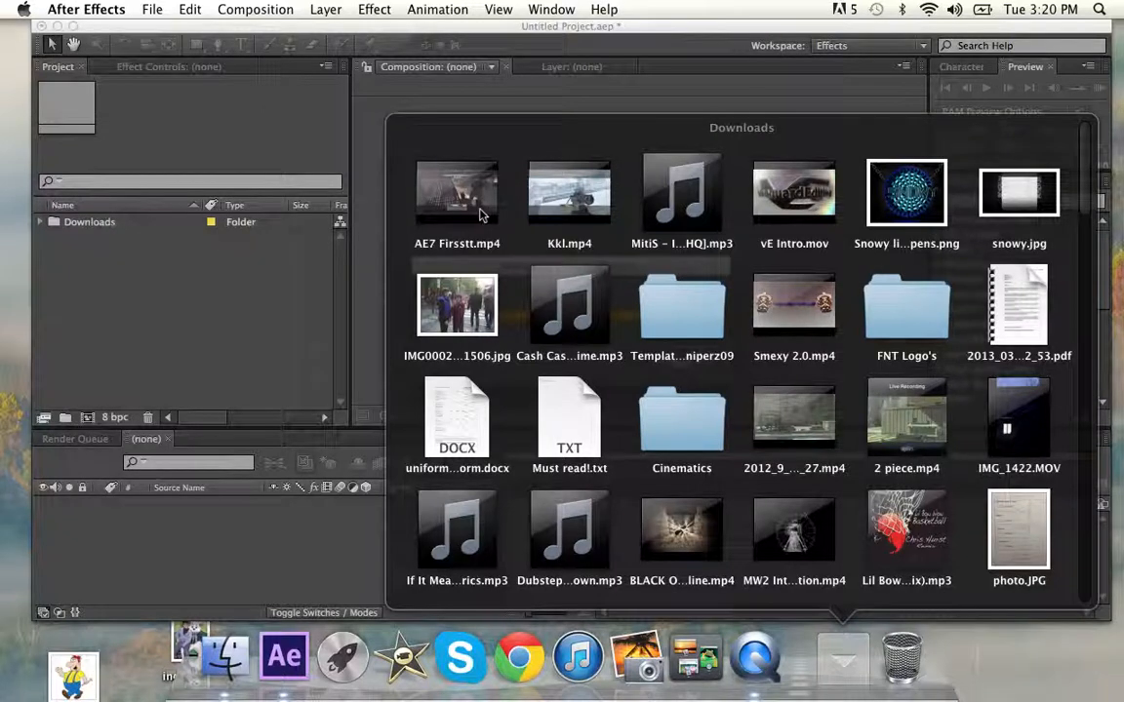
{"action": "left_click", "coordinate": [206, 220]}
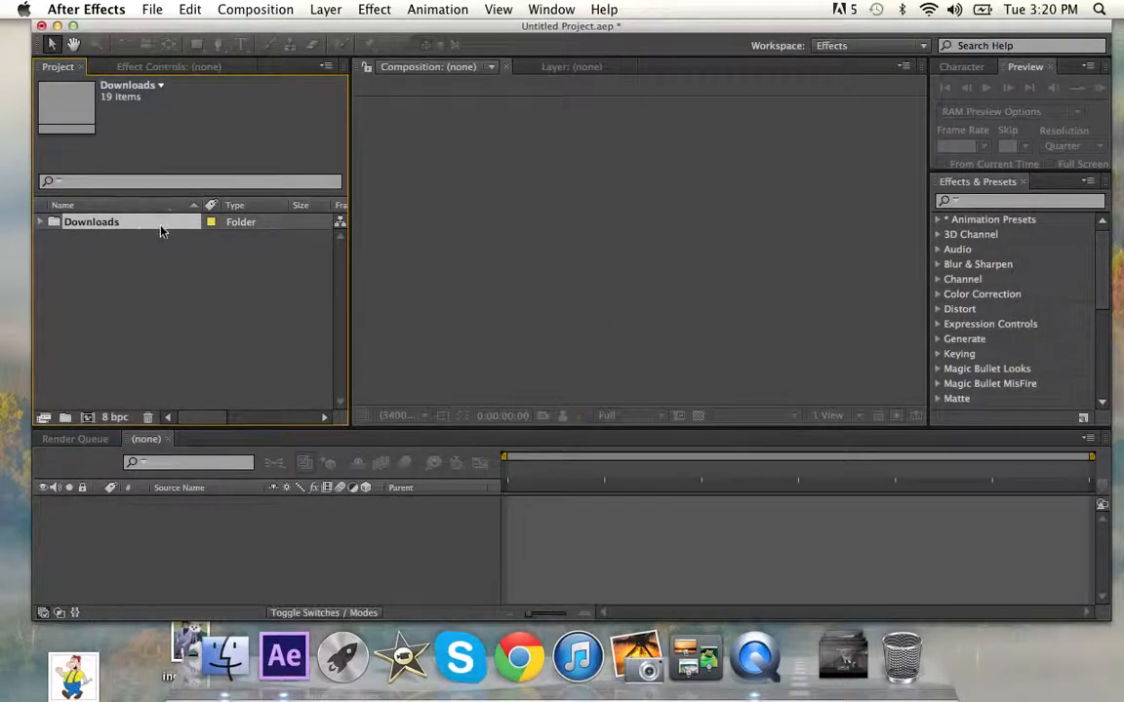
{"action": "key", "text": "Delete"}
{"action": "key", "text": "Return"}
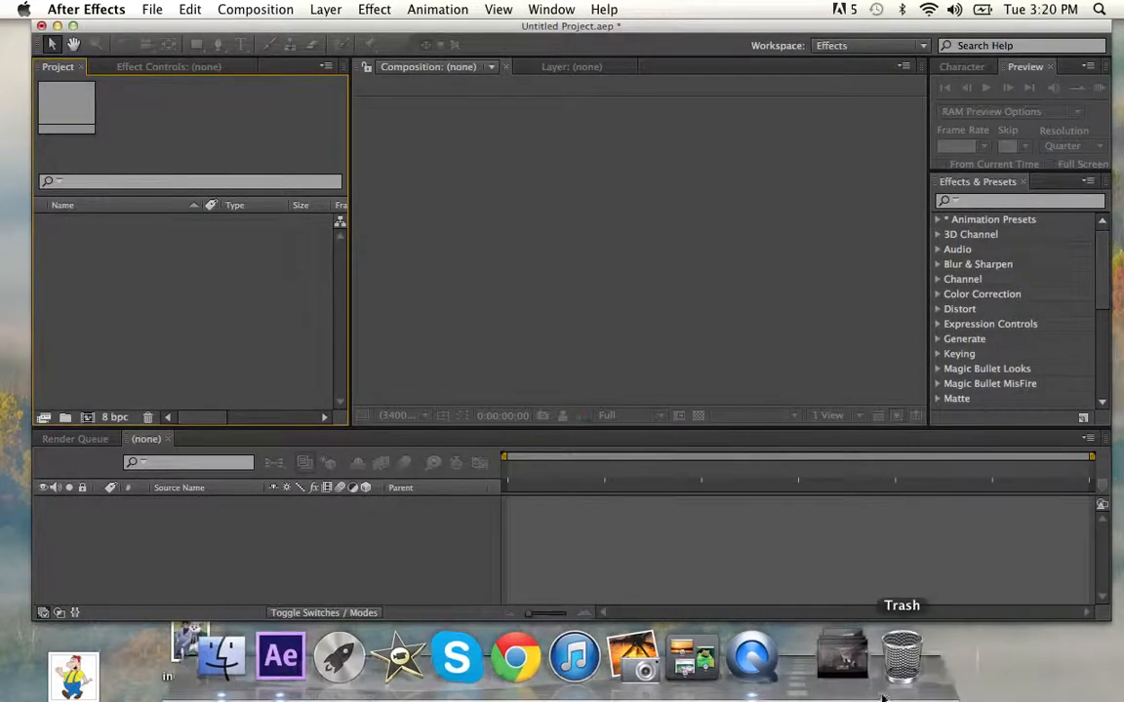
- Import the video Kkl.mp4 from the Downloads folder into the project
{"action": "left_click", "coordinate": [842, 656]}
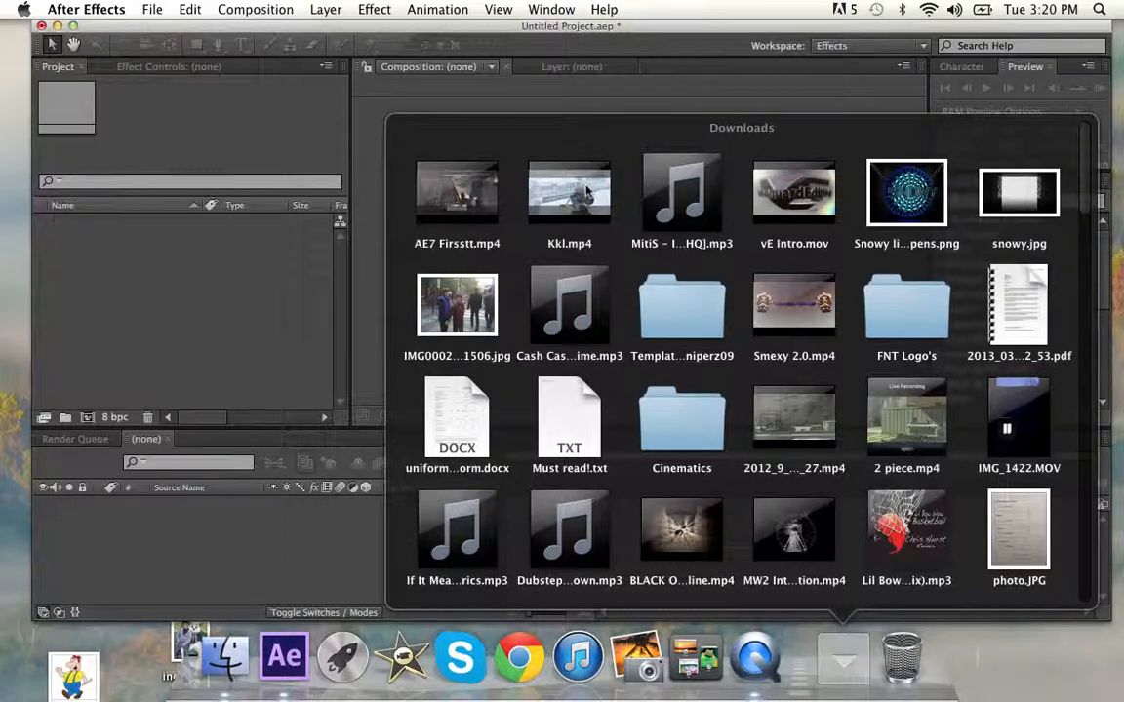
{"action": "left_click_drag", "start_coordinate": [586, 192], "coordinate": [132, 295]}
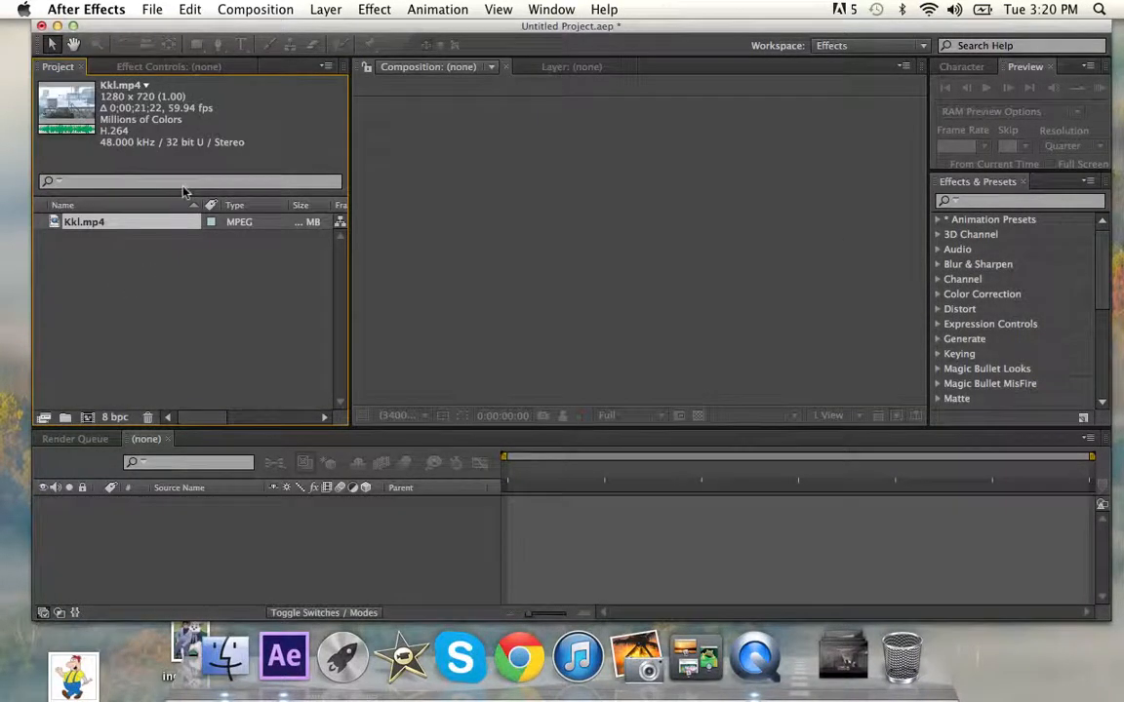
{"action": "left_click", "coordinate": [280, 223]}
{"action": "left_click", "coordinate": [93, 235]}
- Create a composition with the HDV/HDTV 720 29.97 preset, a duration of 0;00;08;15 and the Ray-traced 3D renderer, and select it in the project
{"action": "left_click", "coordinate": [255, 9]}
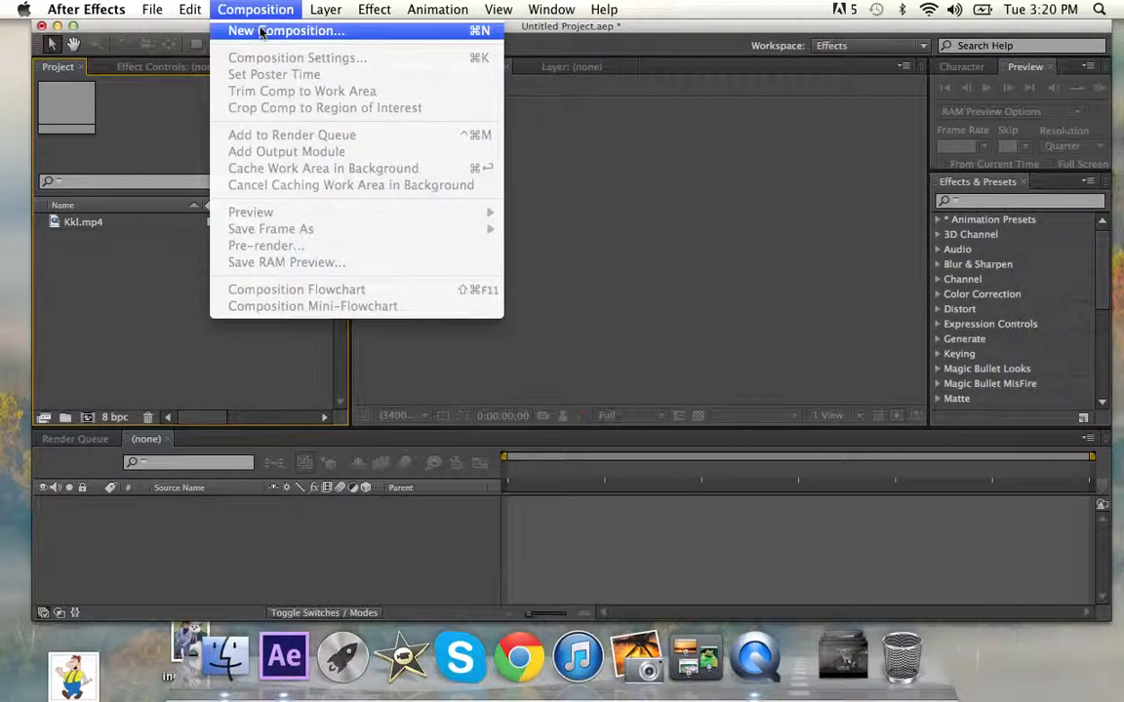
{"action": "left_click", "coordinate": [261, 30]}
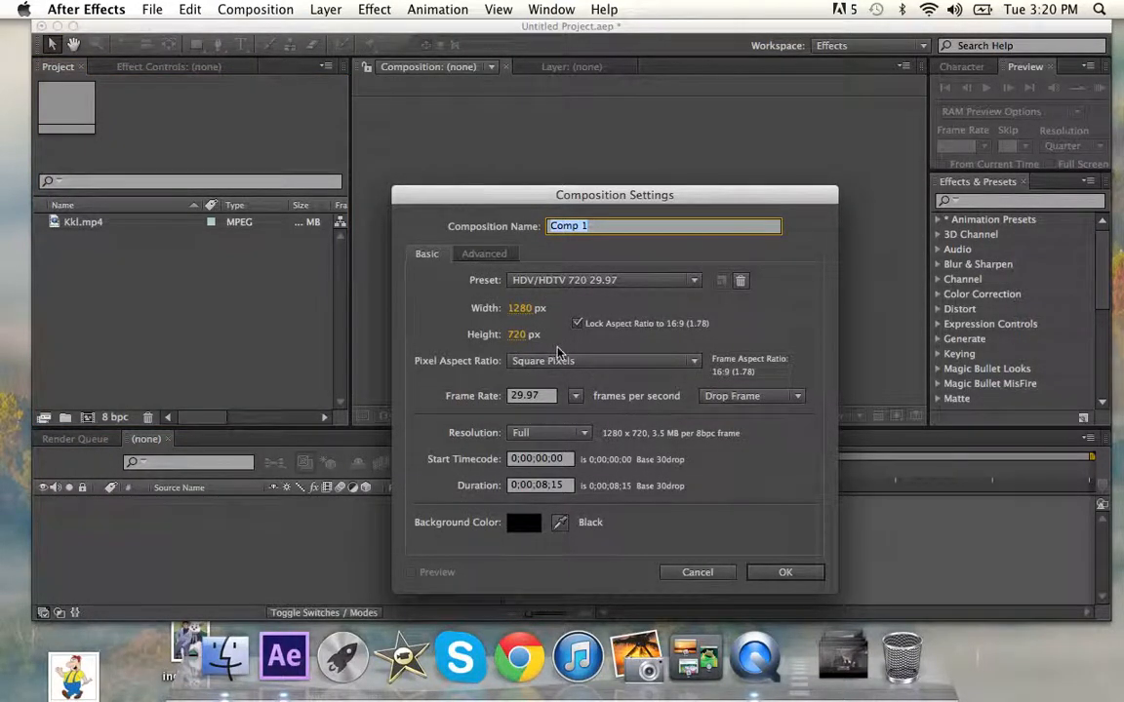
{"action": "left_click", "coordinate": [484, 253]}
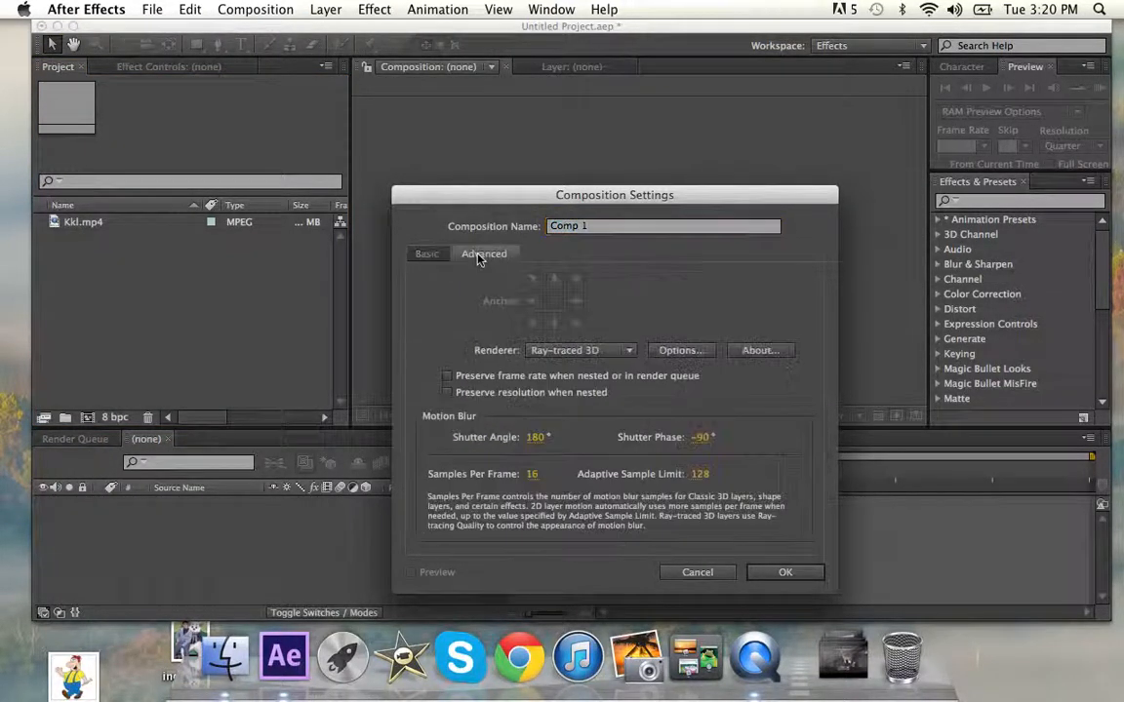
{"action": "left_click", "coordinate": [588, 351]}
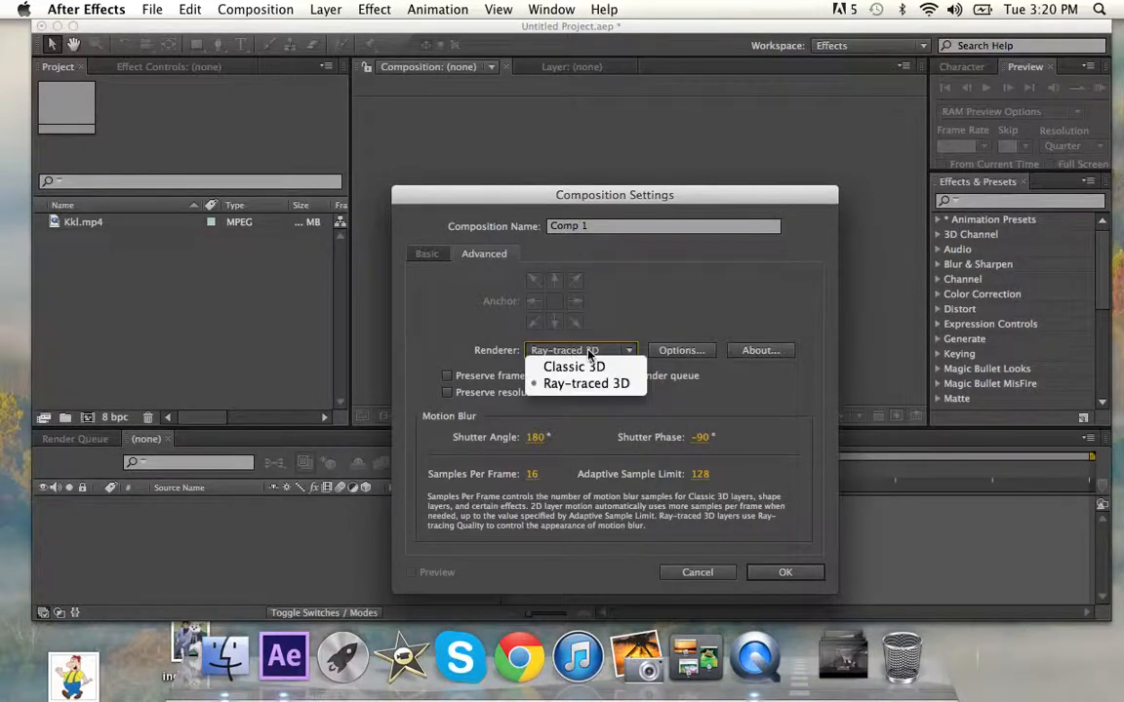
{"action": "left_click", "coordinate": [583, 383]}
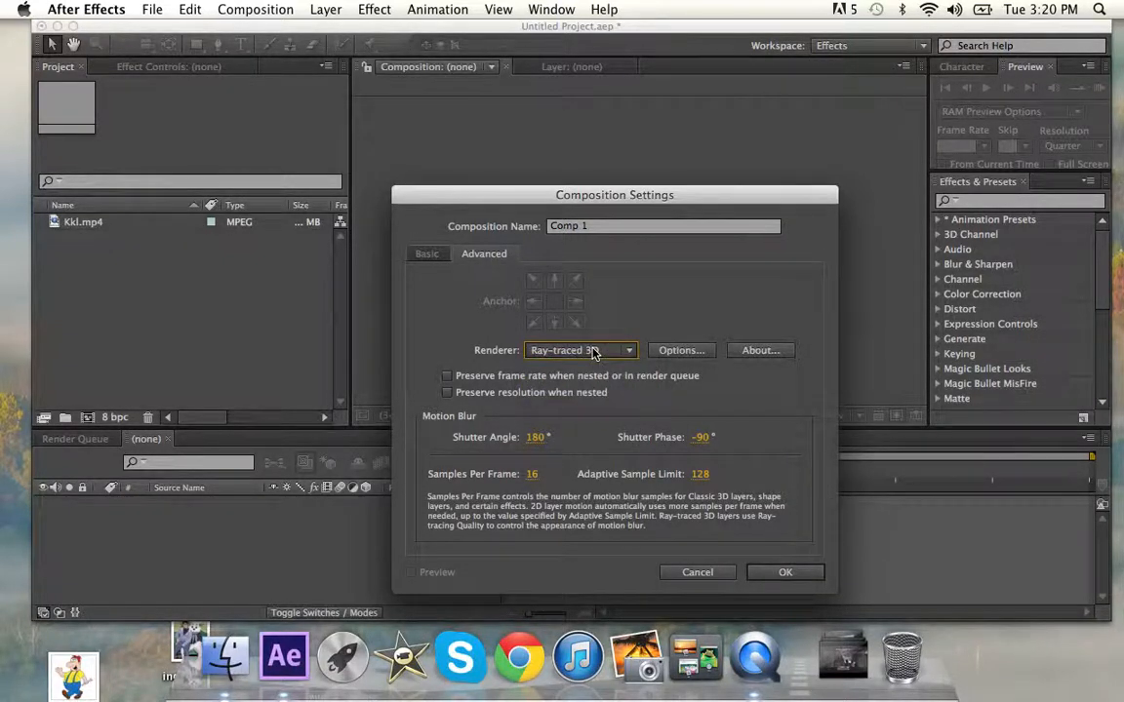
{"action": "left_click", "coordinate": [800, 572]}
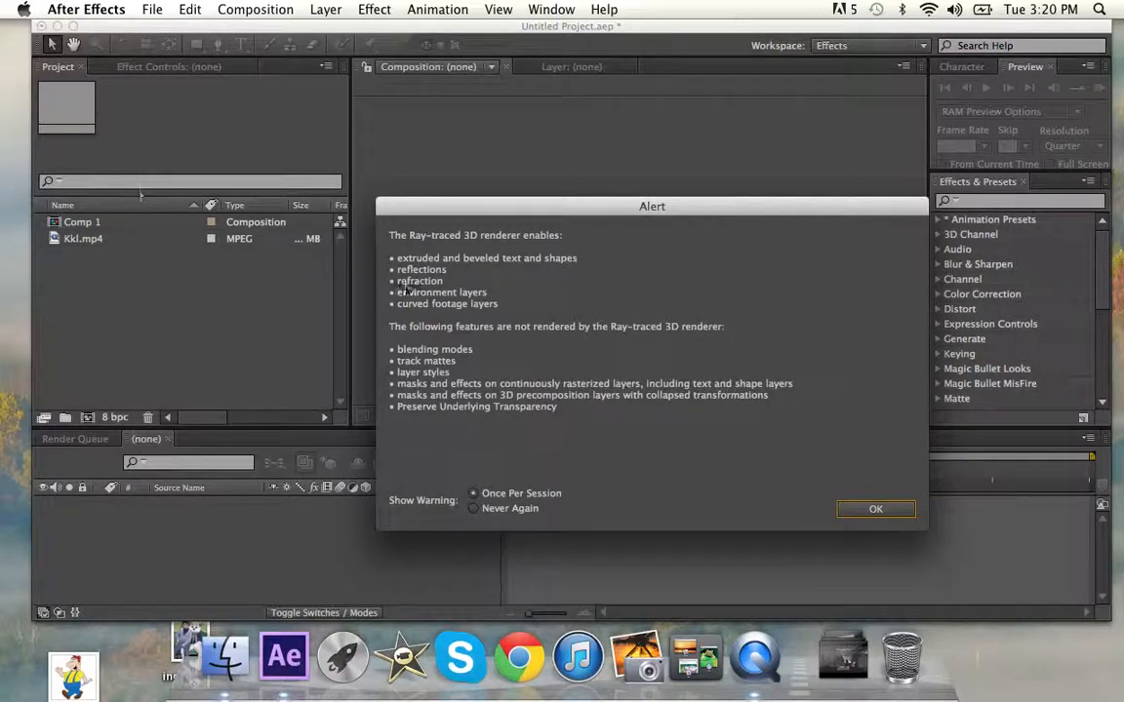
{"action": "left_click", "coordinate": [884, 509]}
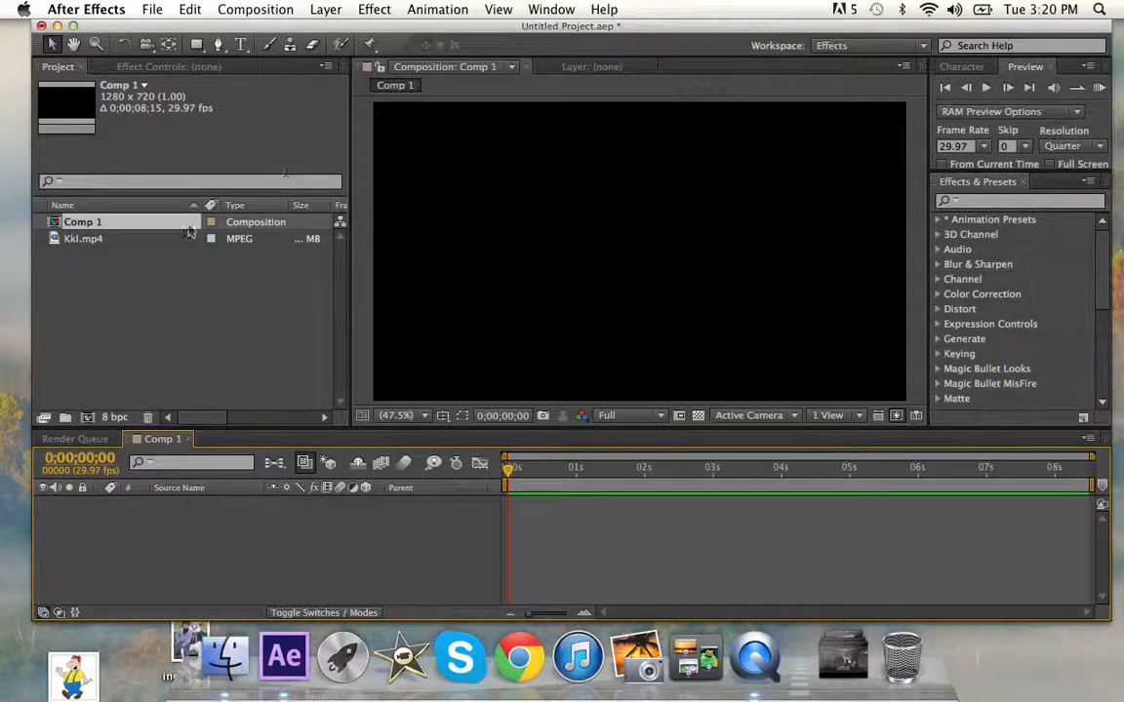
{"action": "left_click", "coordinate": [146, 223]}
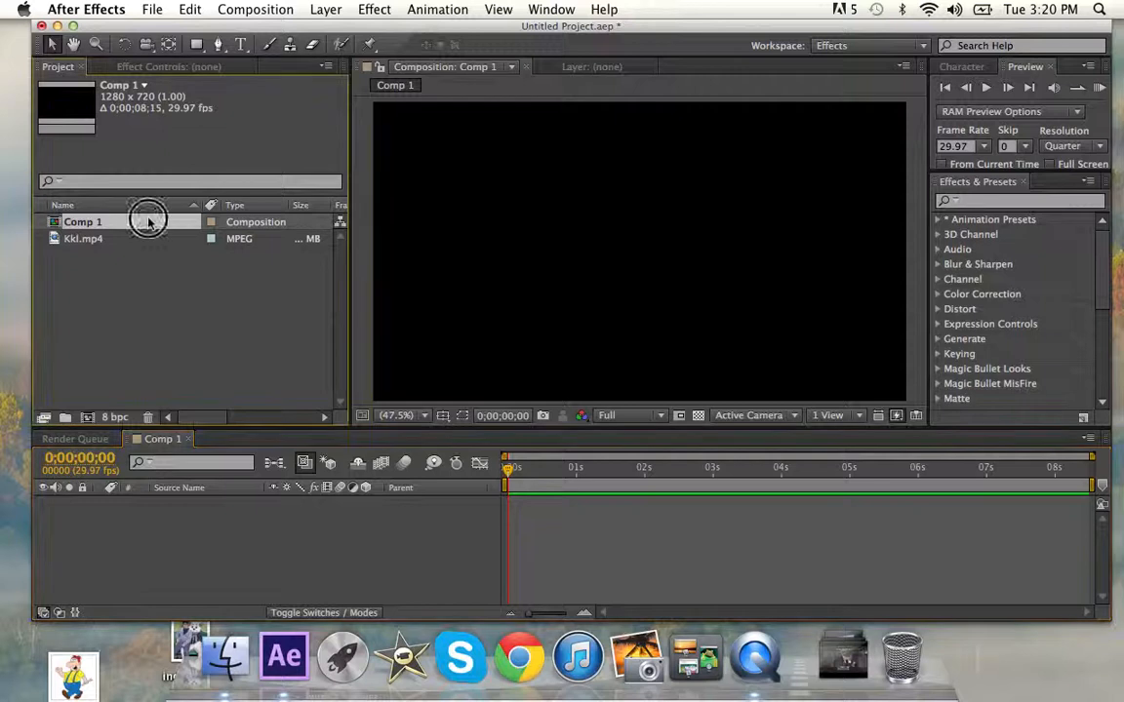
- Delete Comp 1 from the project and create a new composition directly from the Kkl.mp4 footage
{"action": "key", "text": "Delete"}
{"action": "left_click", "coordinate": [145, 221]}
{"action": "left_click", "coordinate": [90, 293]}
{"action": "left_click", "coordinate": [155, 227]}
{"action": "left_click_drag", "start_coordinate": [156, 229], "coordinate": [86, 420]}
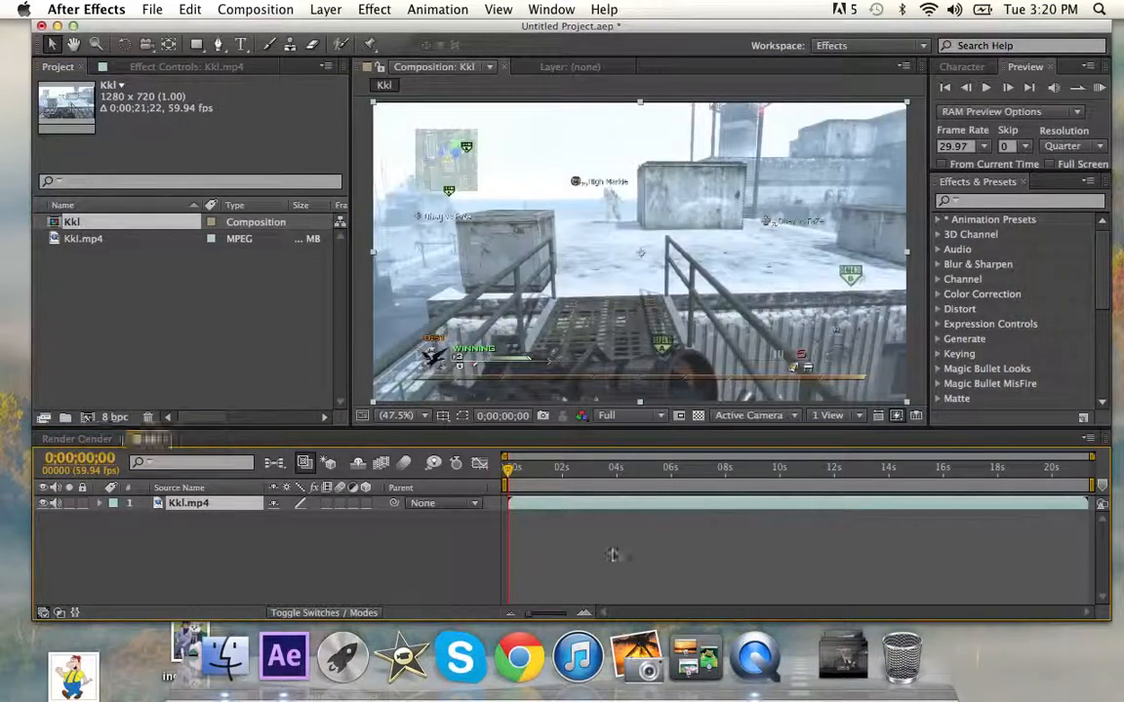
- Play a standard preview of the Kkl composition from 0;00;06;20 and stop it shortly after
{"action": "left_click_drag", "start_coordinate": [508, 469], "coordinate": [683, 435]}
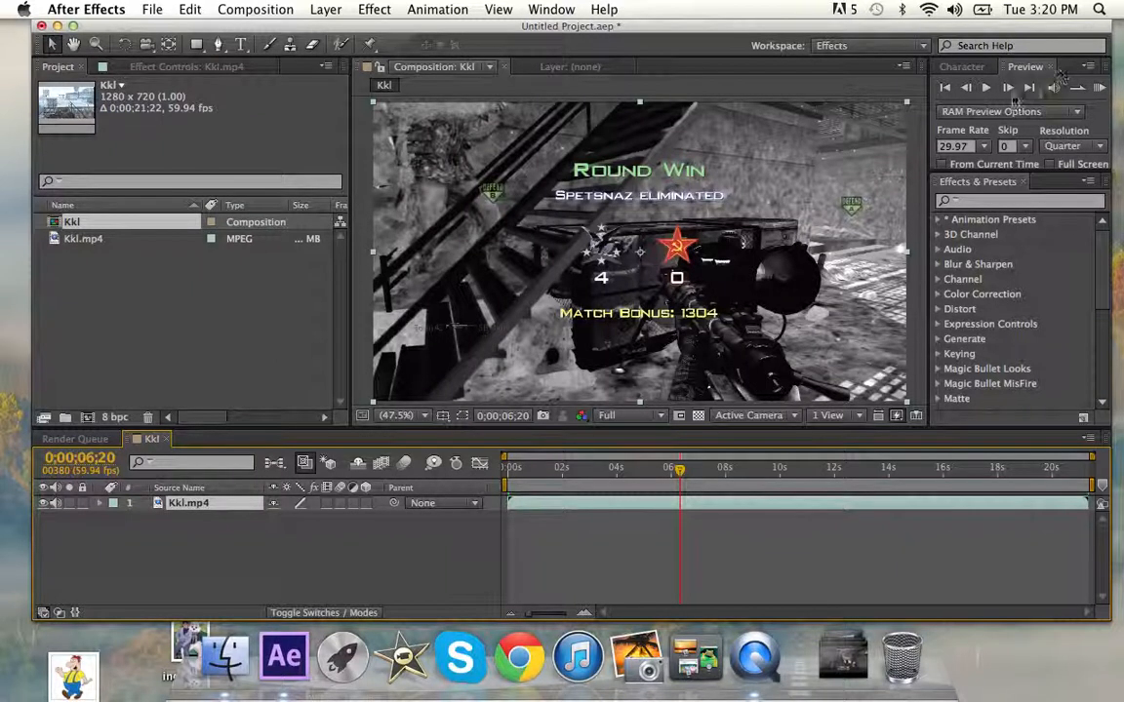
{"action": "left_click", "coordinate": [995, 88]}
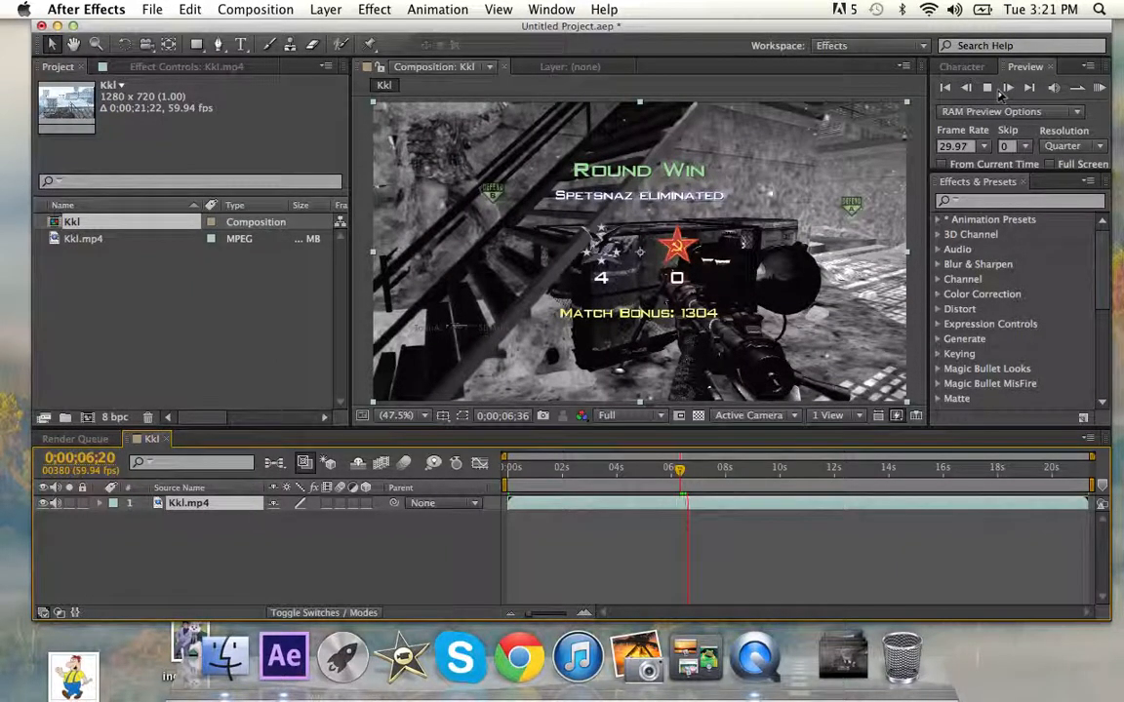
{"action": "left_click", "coordinate": [989, 87]}
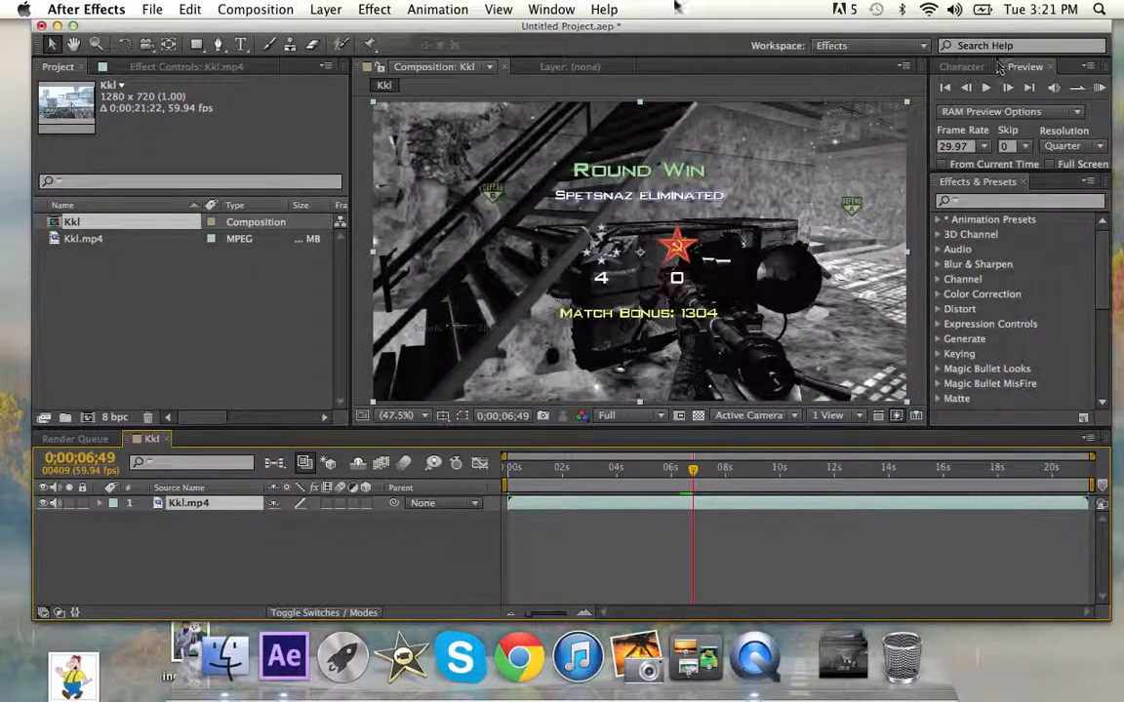
{"action": "left_click", "coordinate": [569, 8]}
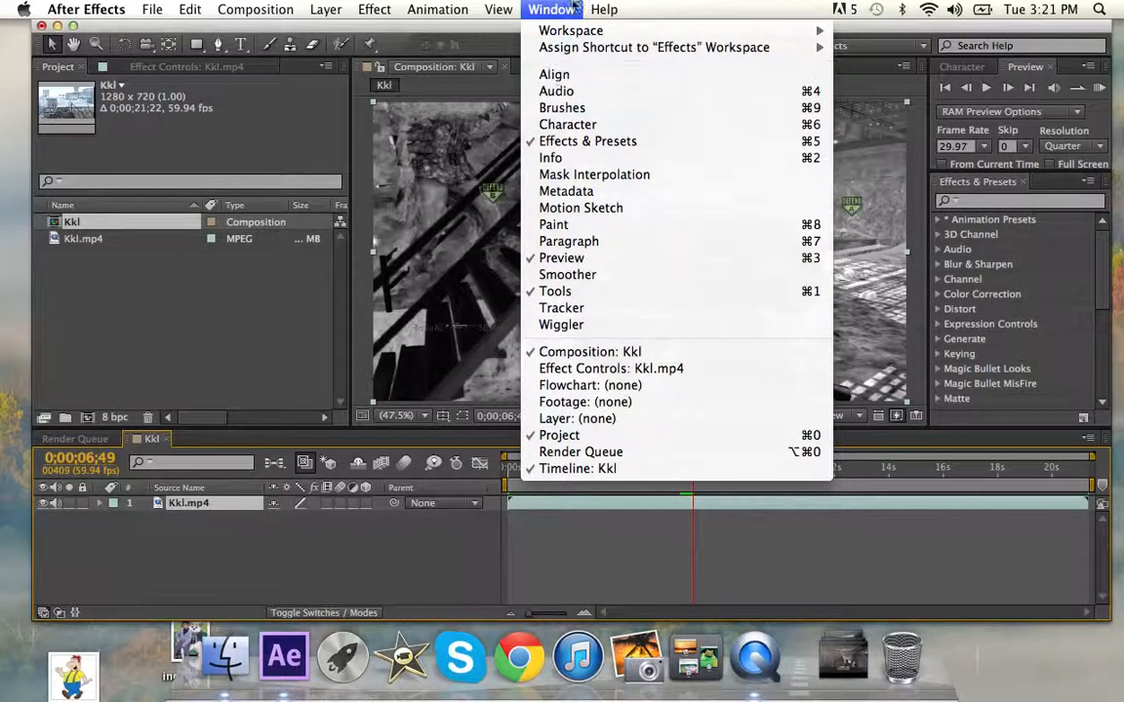
{"action": "mouse_move", "coordinate": [605, 10]}
{"action": "mouse_move", "coordinate": [552, 9]}
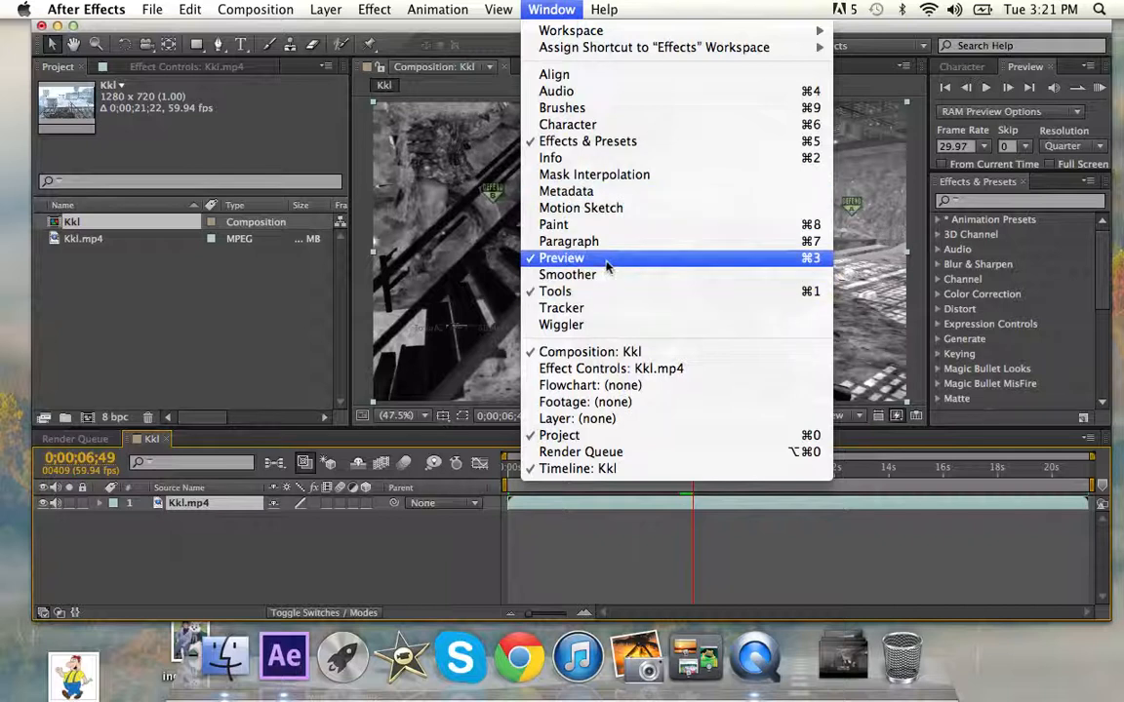
{"action": "left_click", "coordinate": [983, 50]}
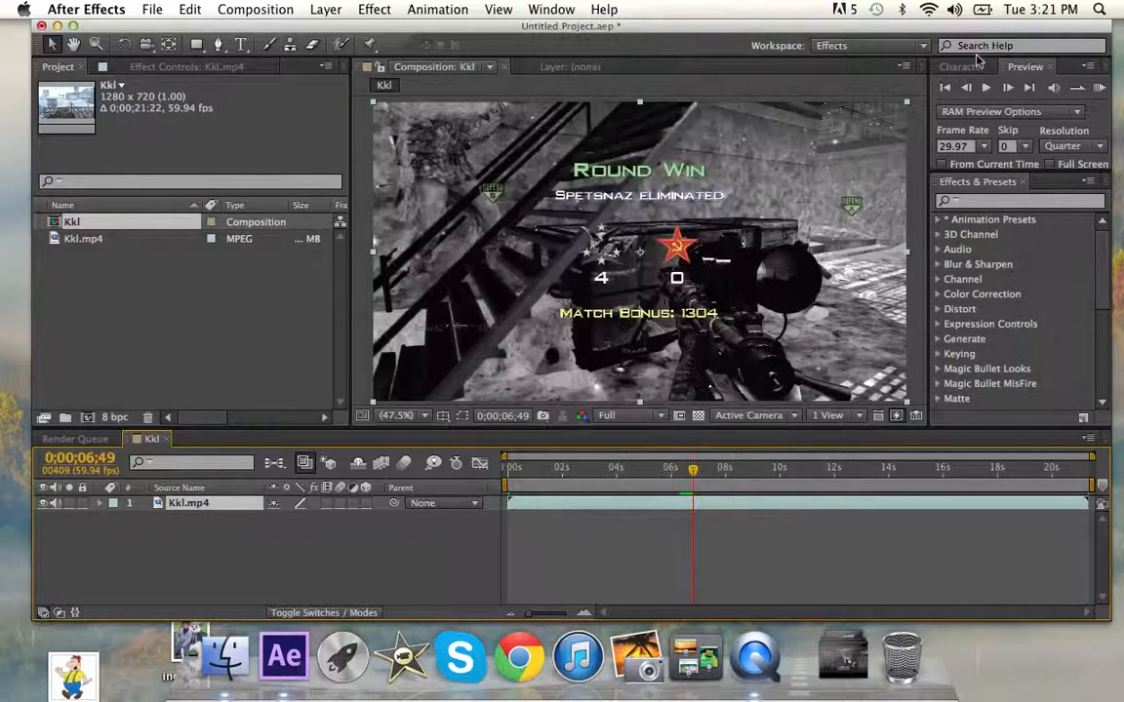
{"action": "left_click", "coordinate": [977, 68]}
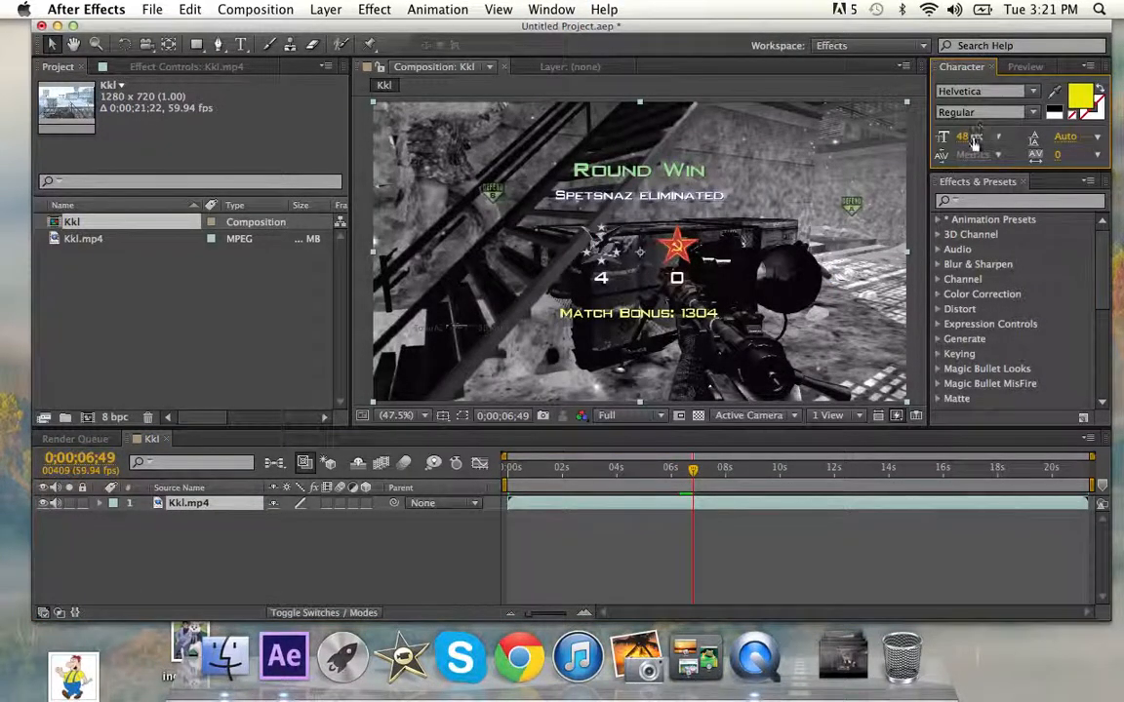
{"action": "left_click", "coordinate": [1022, 66]}
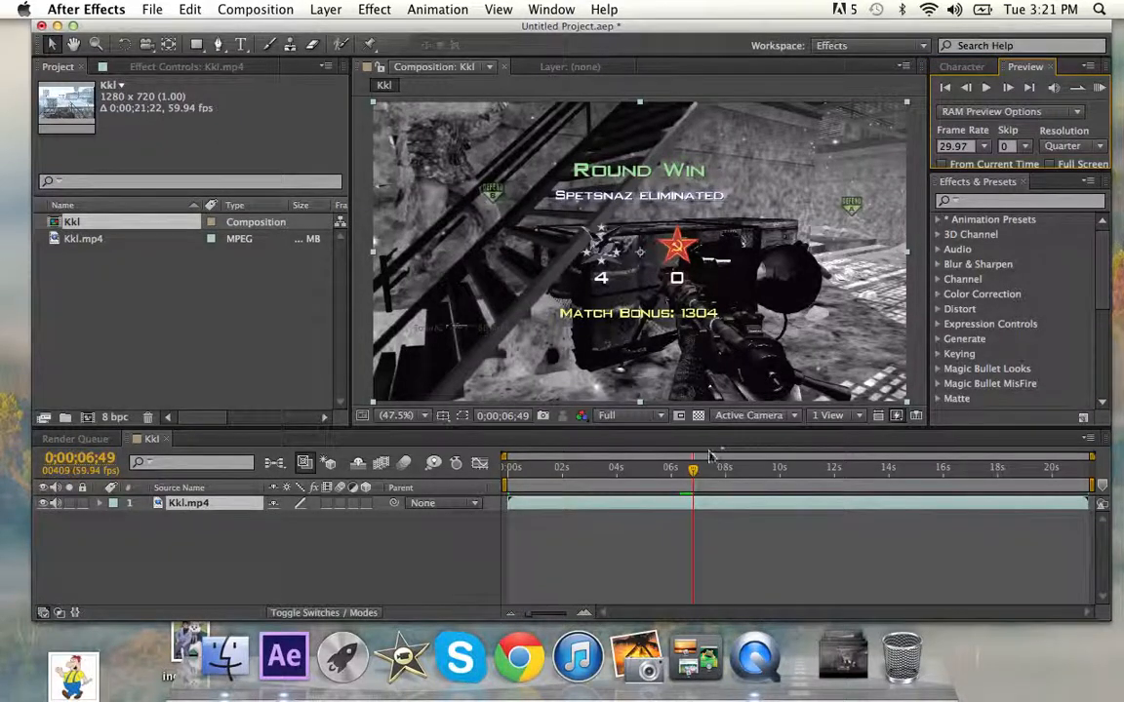
- Set the composition viewer's resolution to Third and scrub the current time to 0;00;05;08
{"action": "left_click", "coordinate": [631, 419]}
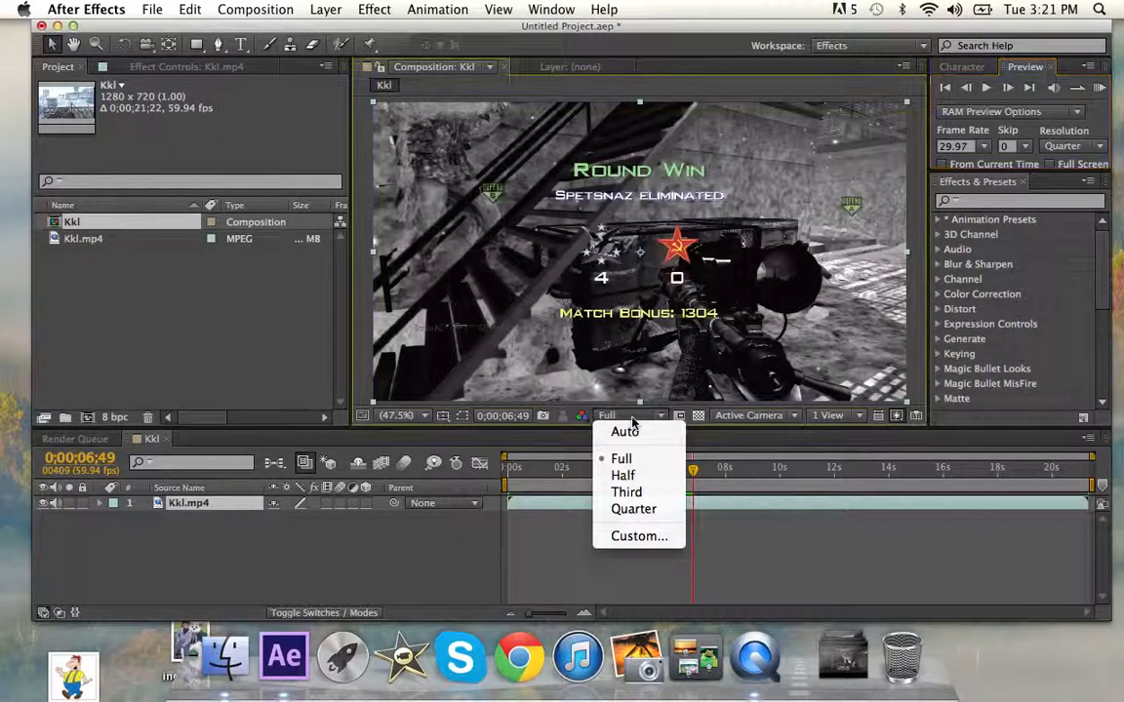
{"action": "left_click", "coordinate": [627, 492]}
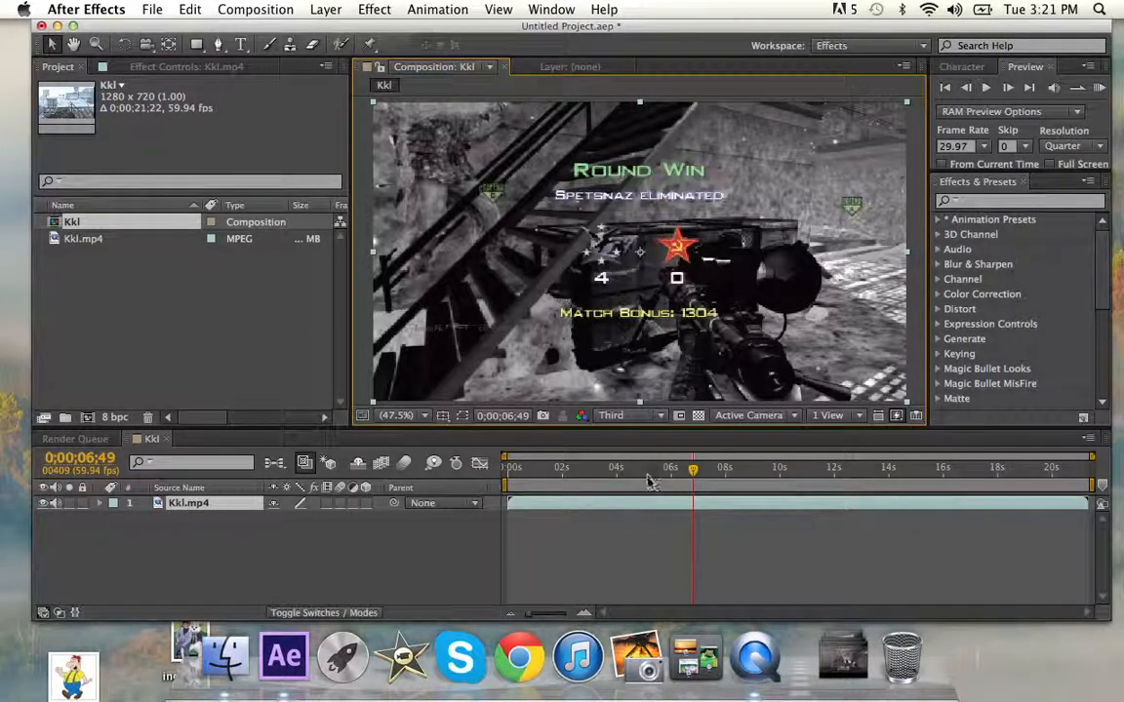
{"action": "left_click", "coordinate": [641, 468]}
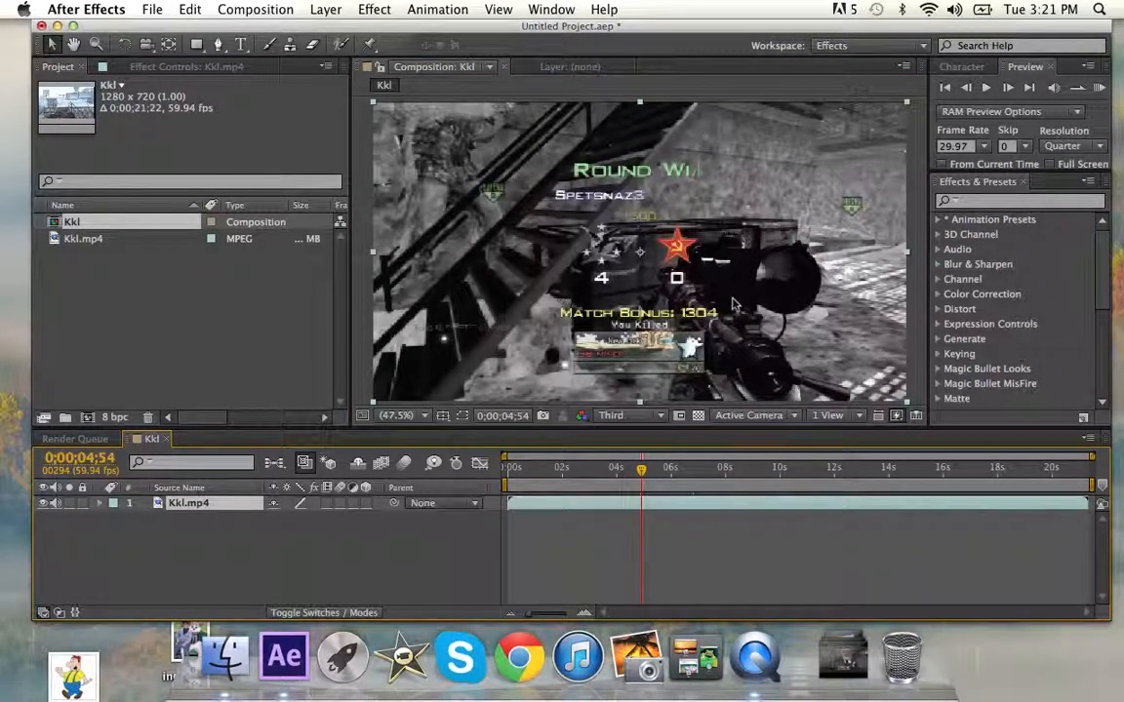
{"action": "left_click_drag", "start_coordinate": [580, 464], "coordinate": [649, 475]}
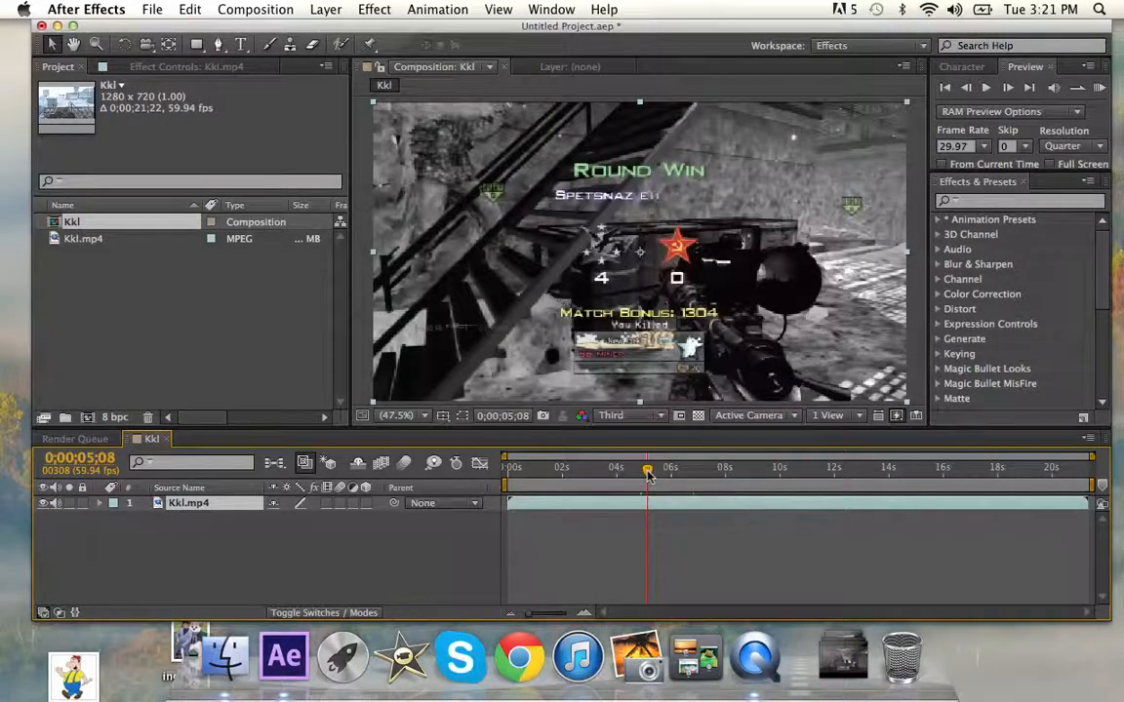
- Run a RAM preview of the Kkl composition and stop it after the first seconds
{"action": "left_click", "coordinate": [1070, 147]}
{"action": "left_click", "coordinate": [1076, 148]}
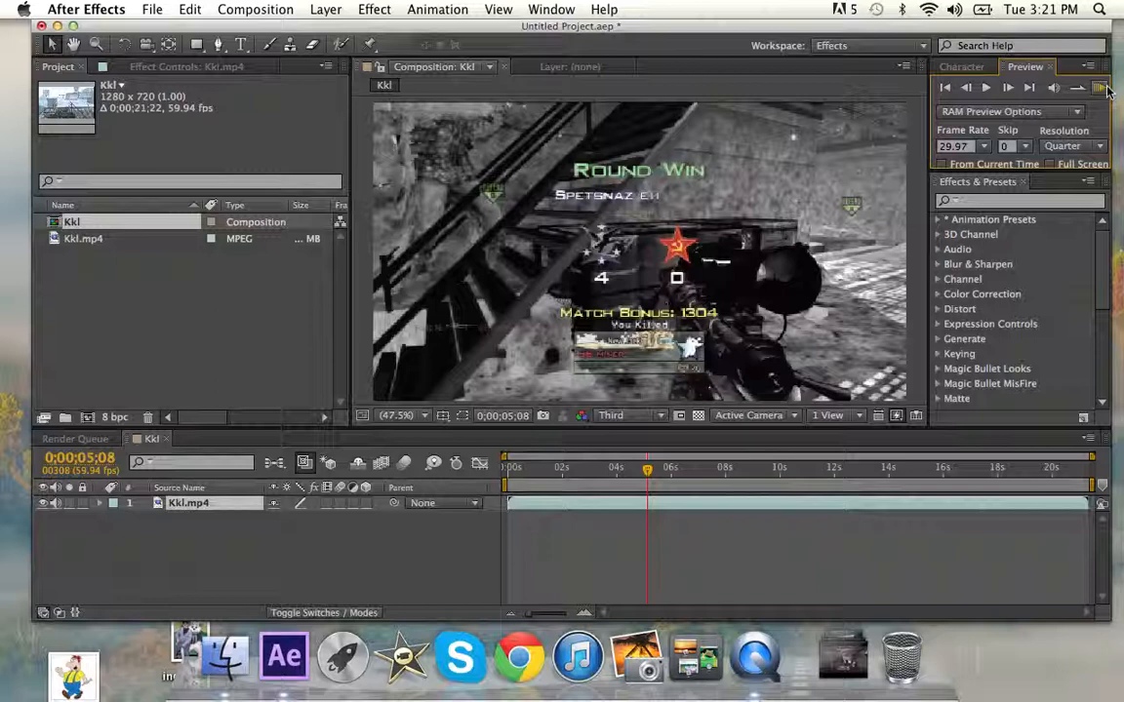
{"action": "left_click", "coordinate": [1103, 88]}
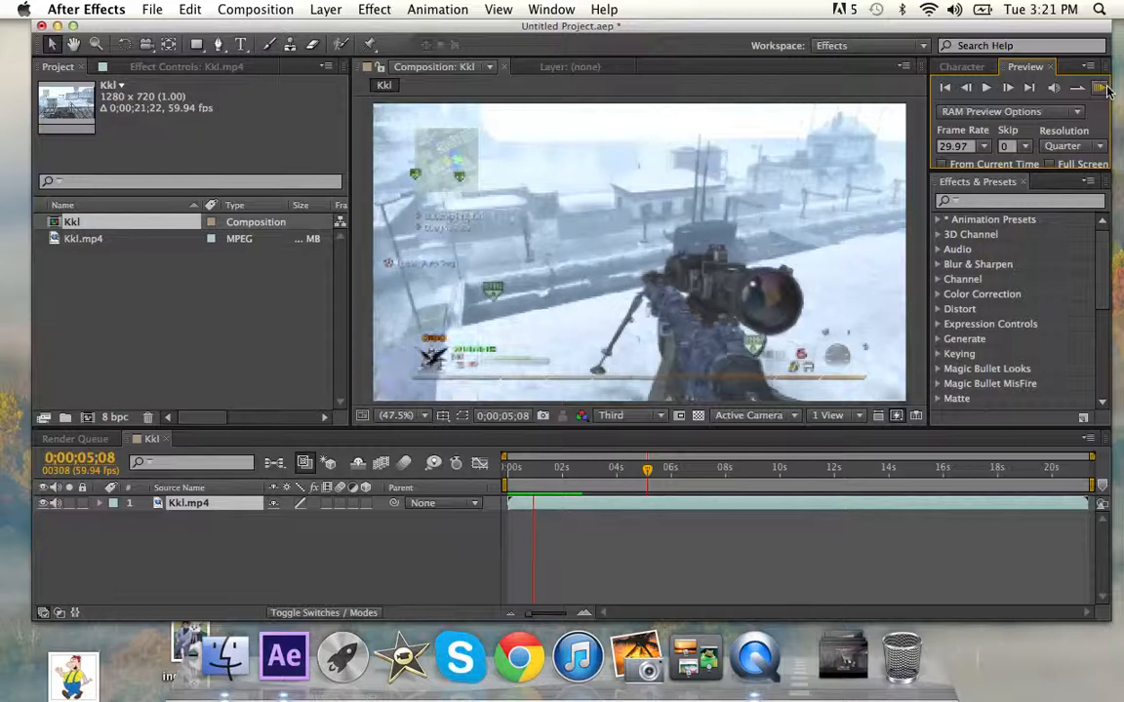
{"action": "key", "text": "space"}
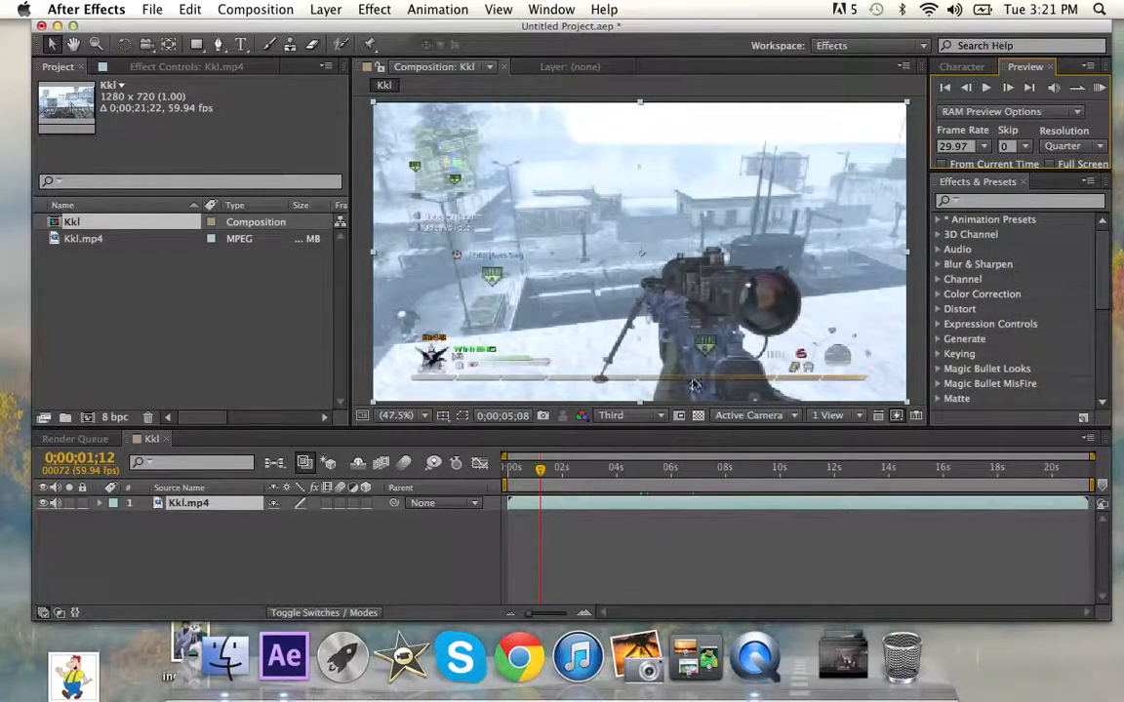
- Scrub the current time to 0;00;05;41 and set the RAM preview frame rate to 59.94
{"action": "left_click_drag", "start_coordinate": [524, 472], "coordinate": [663, 449]}
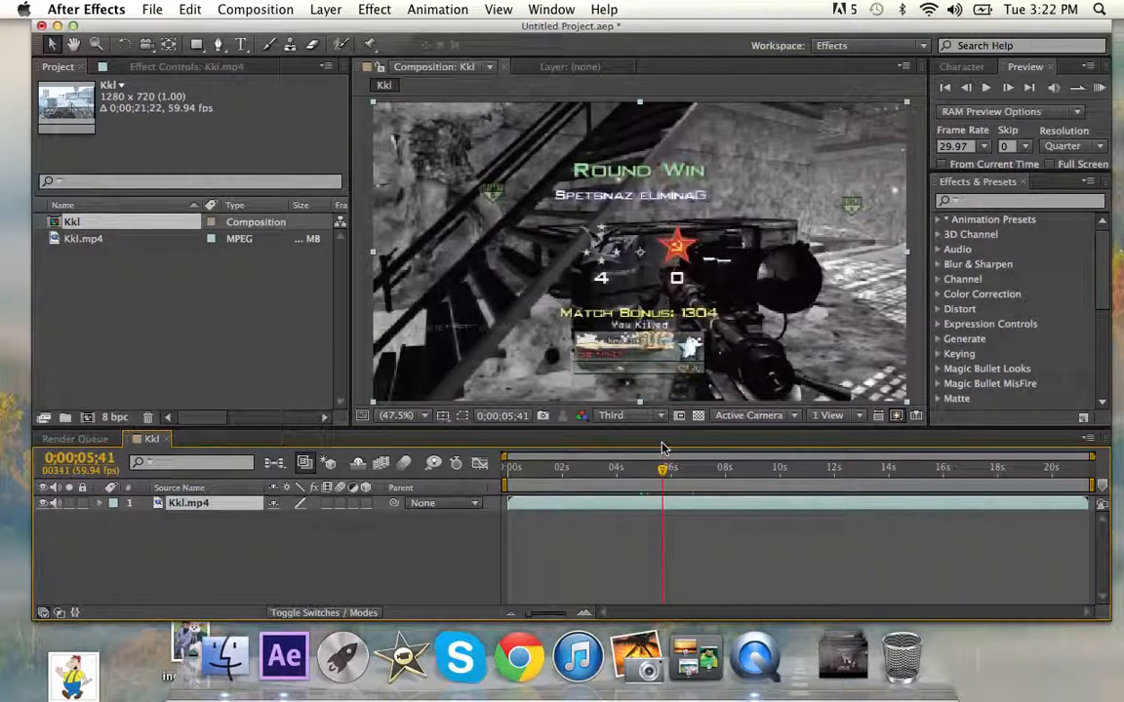
{"action": "mouse_move", "coordinate": [1034, 176]}
{"action": "left_mouse_down"}
{"action": "mouse_move", "coordinate": [1035, 199]}
{"action": "mouse_move", "coordinate": [1034, 181]}
{"action": "left_mouse_up"}
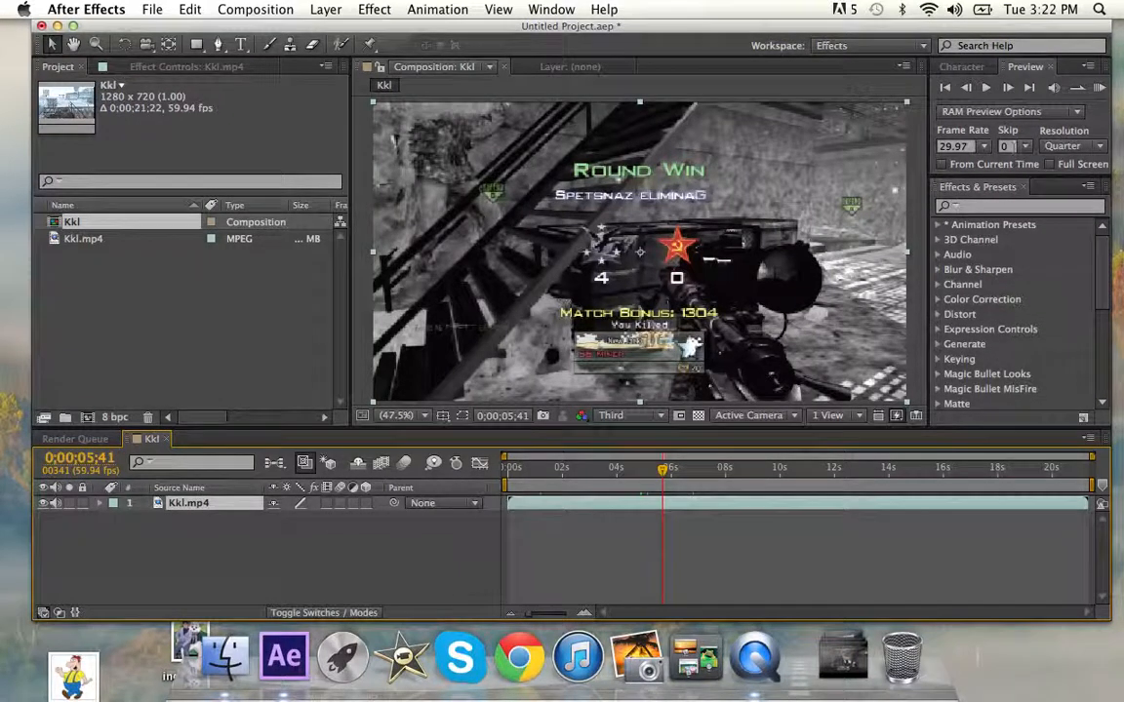
{"action": "left_click", "coordinate": [963, 146]}
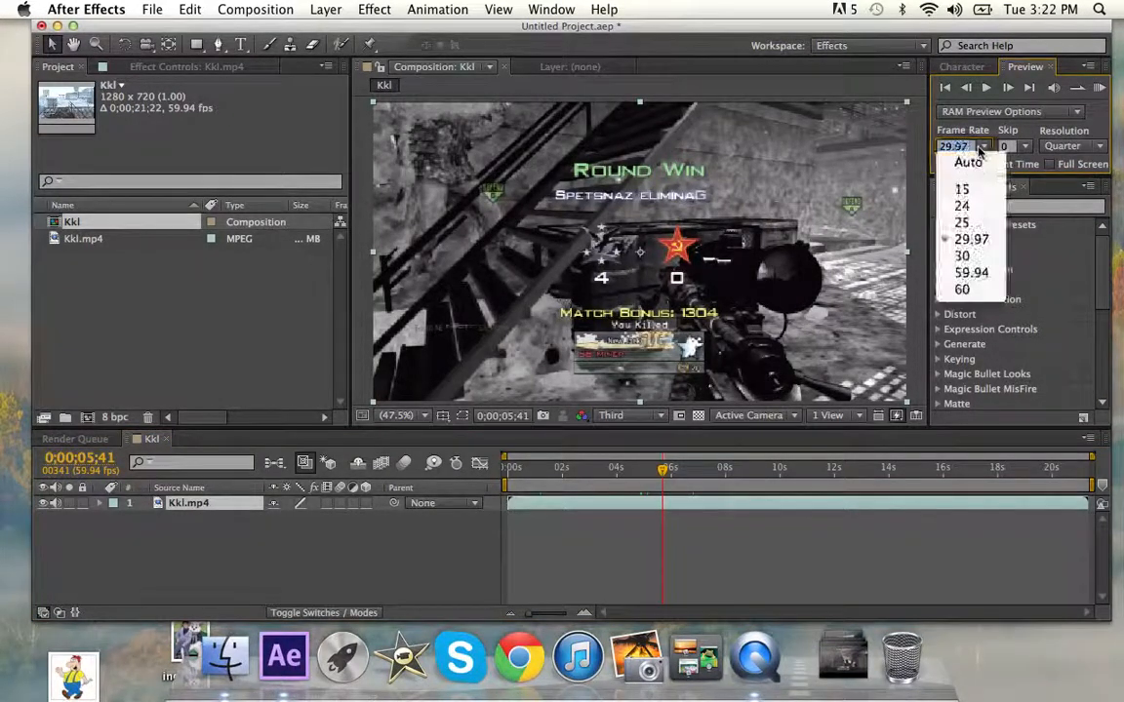
{"action": "left_click", "coordinate": [966, 272]}
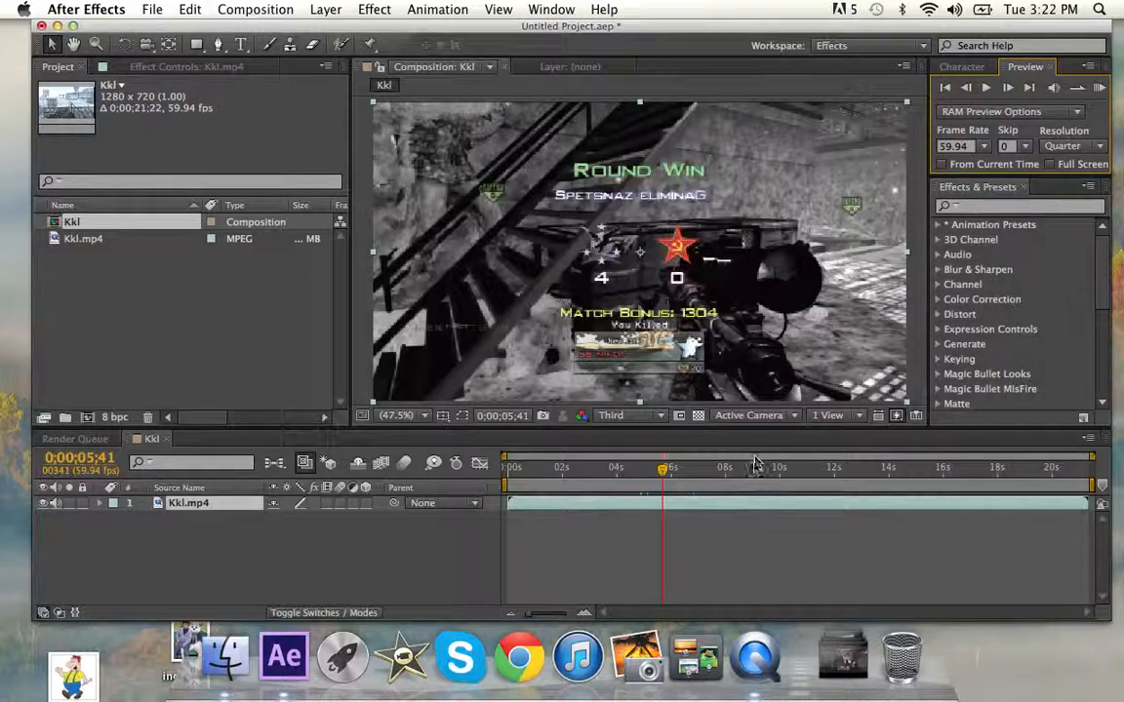
- Move the current time to 0;00;03;21 and watch a RAM preview at the new frame rate
{"action": "mouse_move", "coordinate": [585, 470]}
{"action": "left_mouse_down"}
{"action": "mouse_move", "coordinate": [514, 471]}
{"action": "mouse_move", "coordinate": [602, 471]}
{"action": "left_mouse_up"}
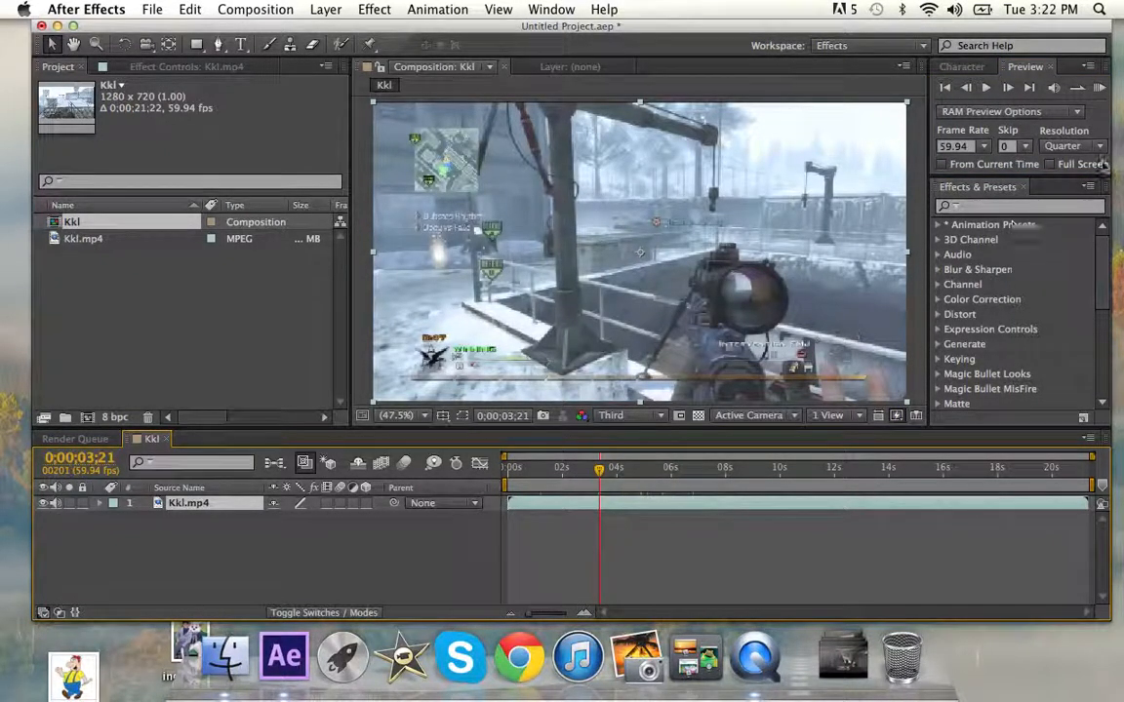
{"action": "left_click", "coordinate": [1100, 87]}
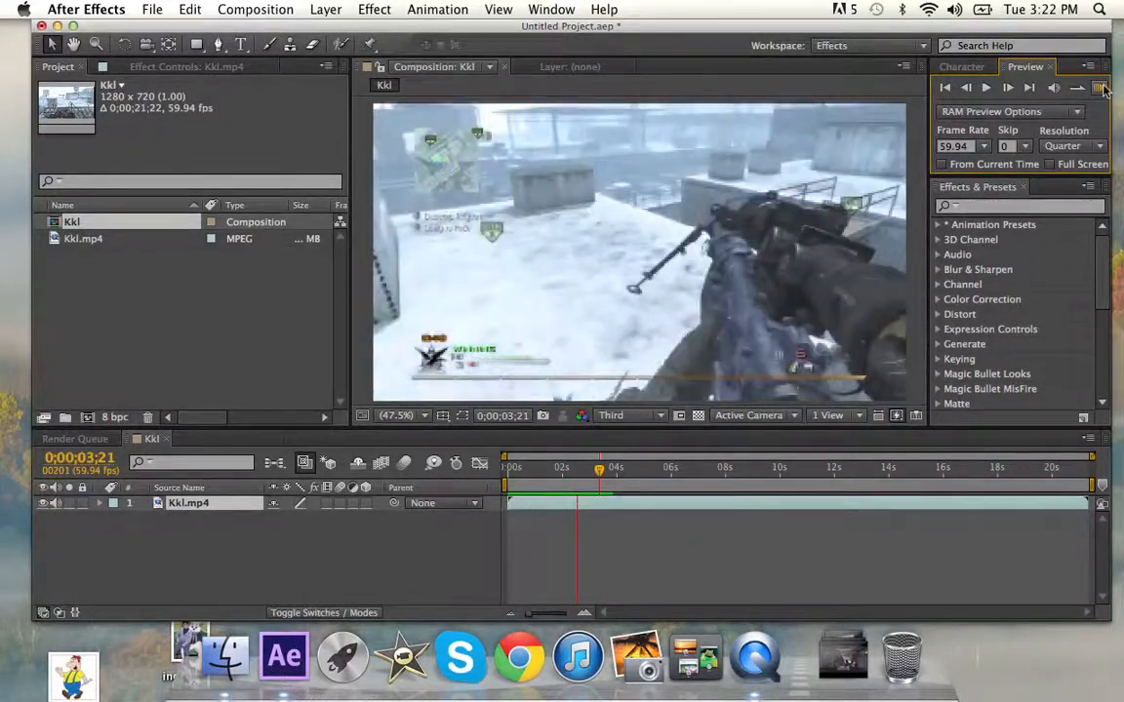
{"action": "left_click", "coordinate": [1102, 89]}
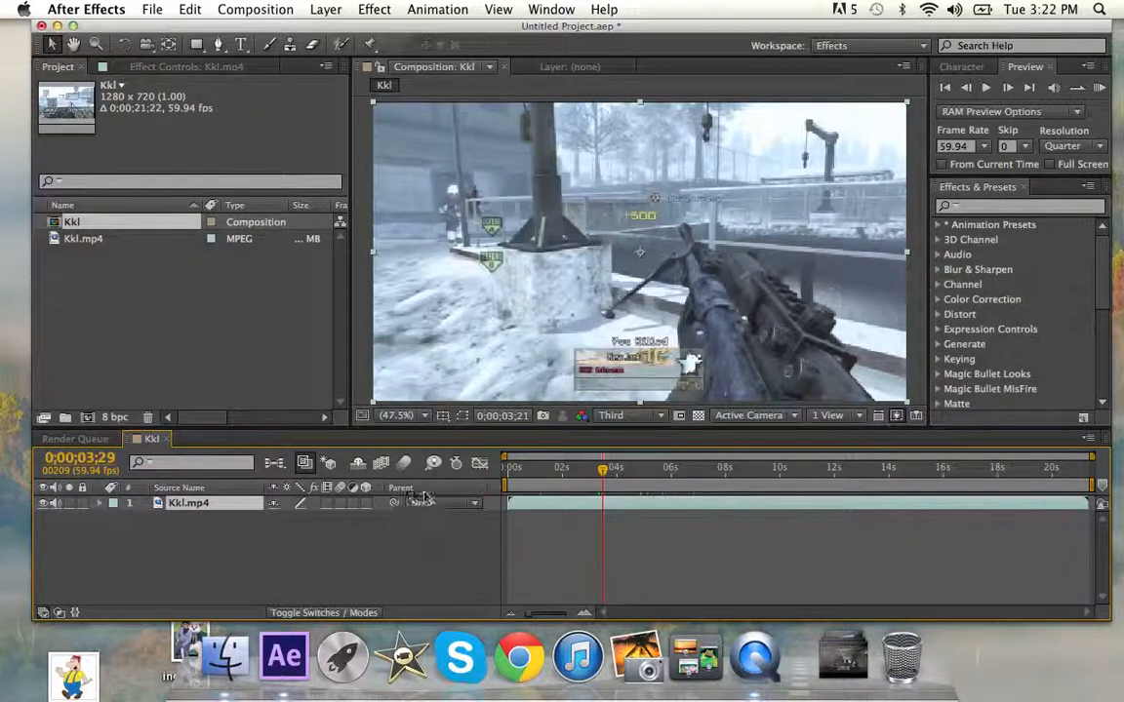
- RAM preview only the part from 0;00;03;29 onward using the work area, and restore the work area start to the timeline's beginning
{"action": "mouse_move", "coordinate": [511, 472]}
{"action": "left_mouse_down"}
{"action": "mouse_move", "coordinate": [616, 484]}
{"action": "mouse_move", "coordinate": [602, 482]}
{"action": "left_mouse_up"}
{"action": "left_click", "coordinate": [1099, 88]}
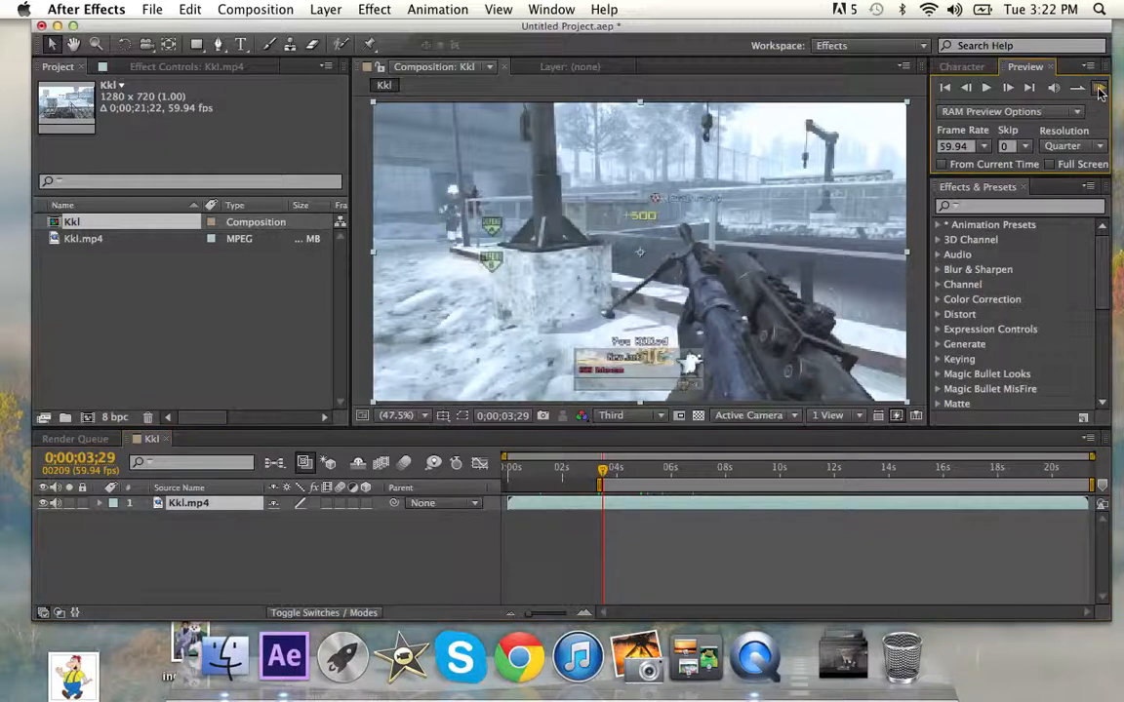
{"action": "left_click", "coordinate": [1100, 89]}
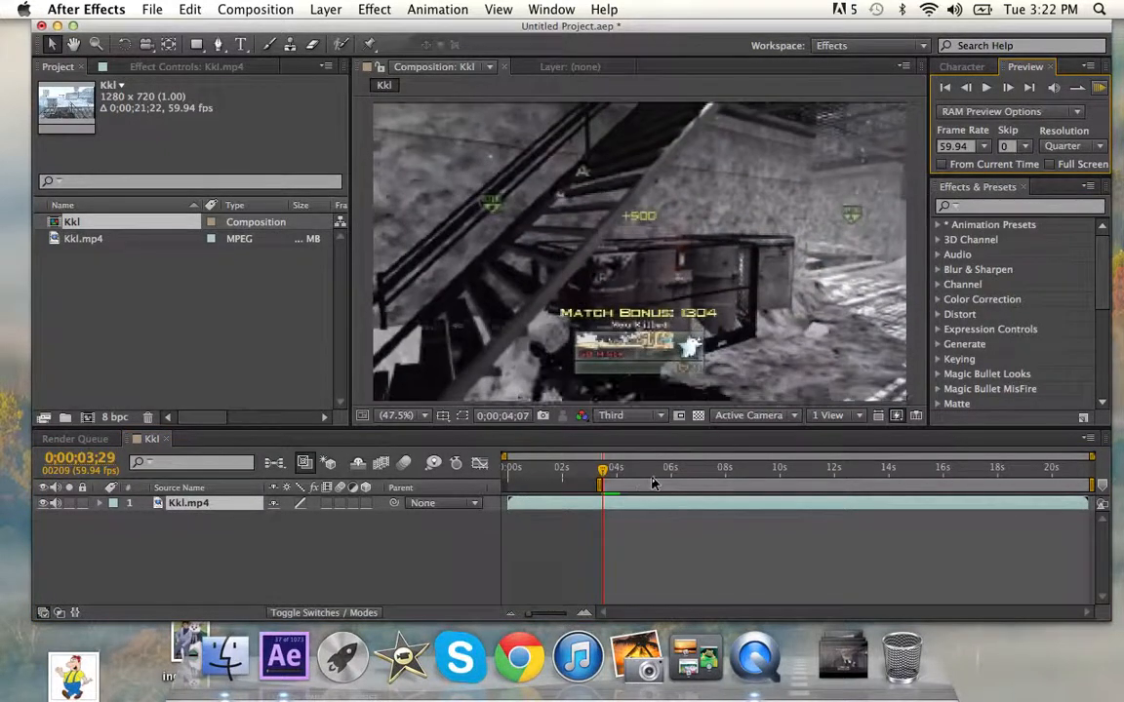
{"action": "key", "text": "space"}
{"action": "key", "text": "space"}
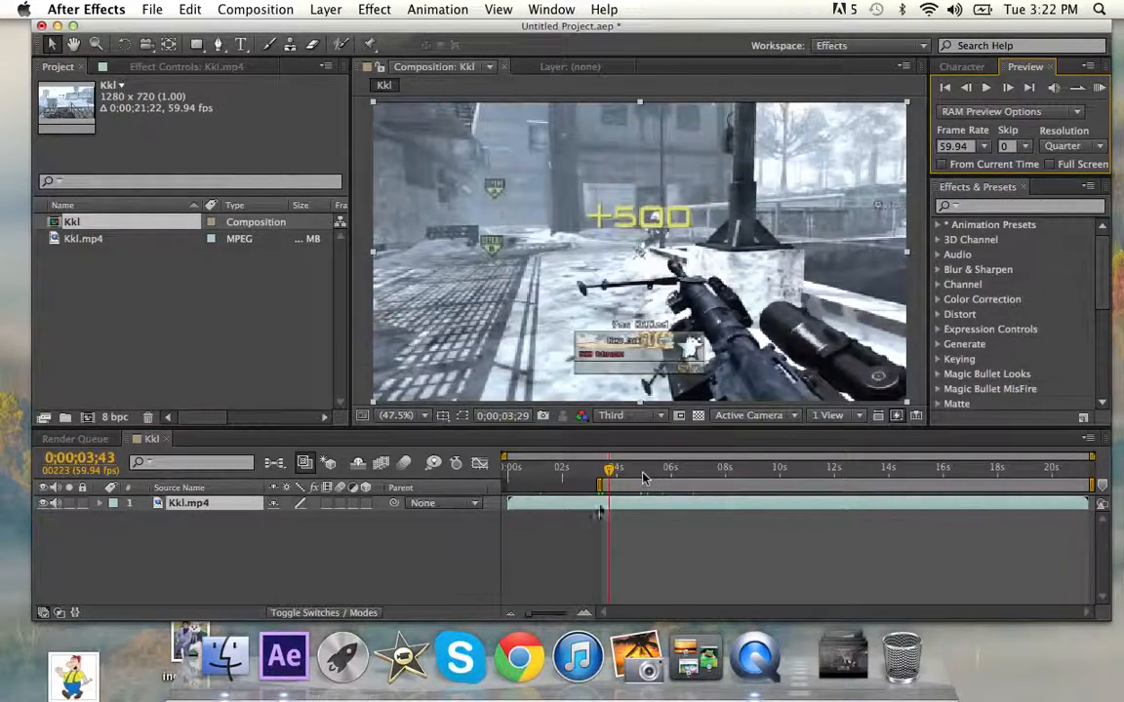
{"action": "left_click_drag", "start_coordinate": [599, 483], "coordinate": [507, 483]}
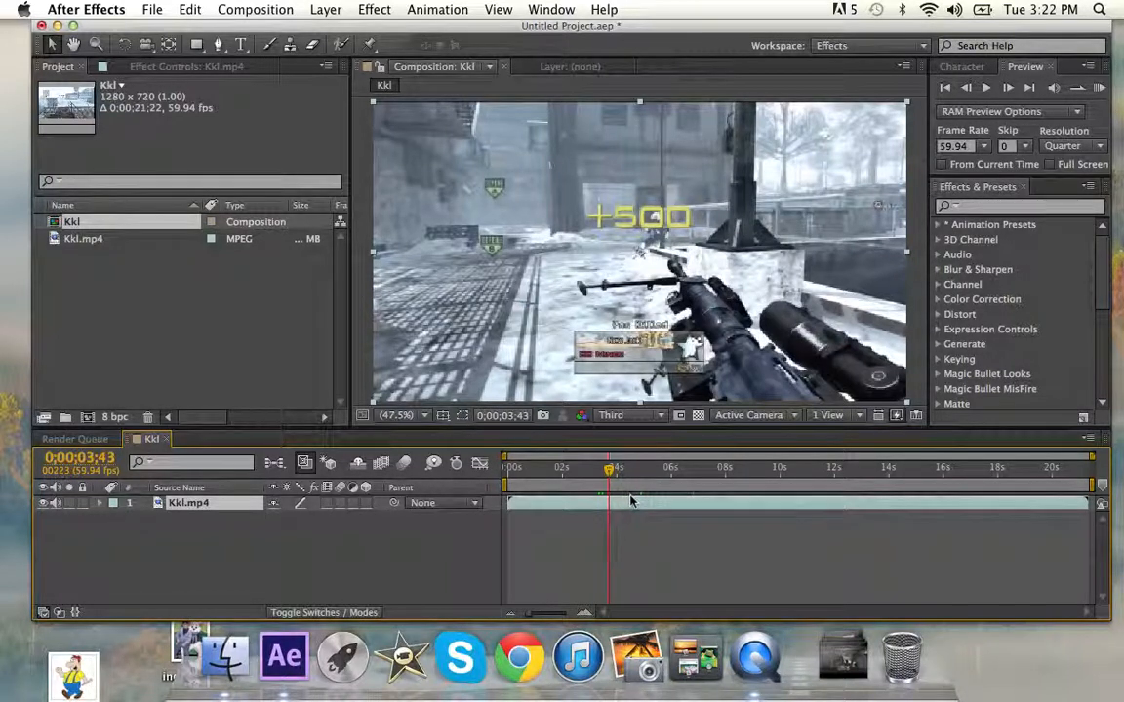
- Make RAM previews start from the current time and scrub the playhead to 0;00;04;14
{"action": "left_click_drag", "start_coordinate": [136, 617], "coordinate": [193, 578]}
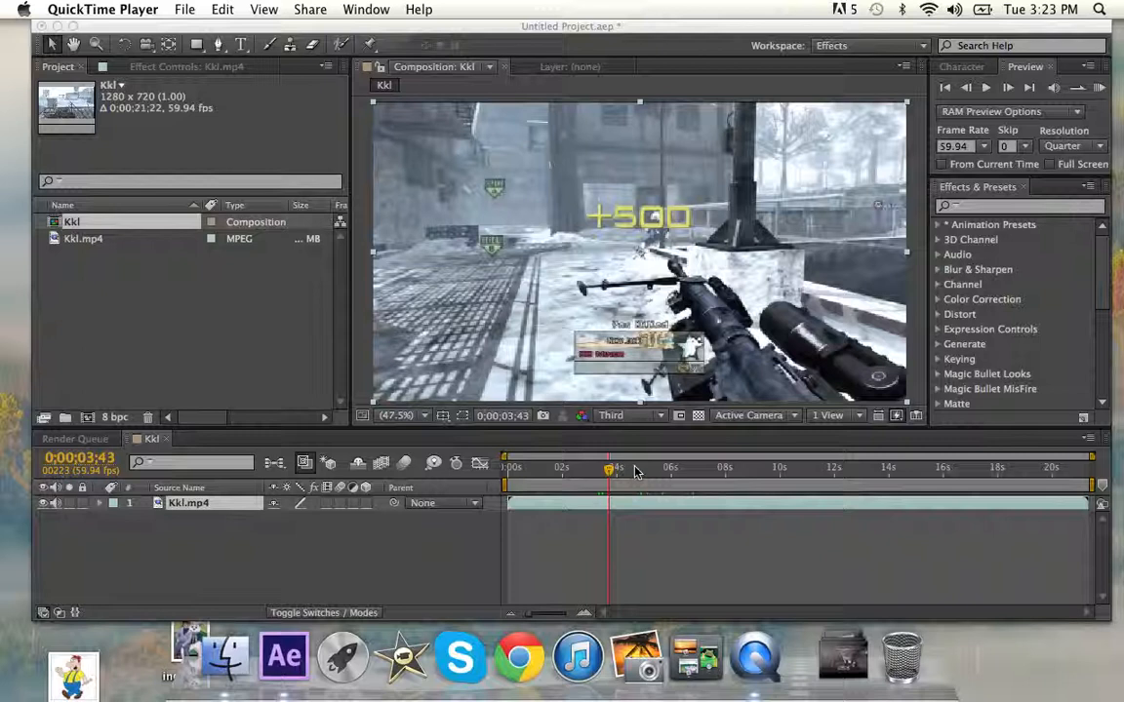
{"action": "left_click", "coordinate": [943, 164]}
{"action": "left_click_drag", "start_coordinate": [576, 473], "coordinate": [622, 455]}
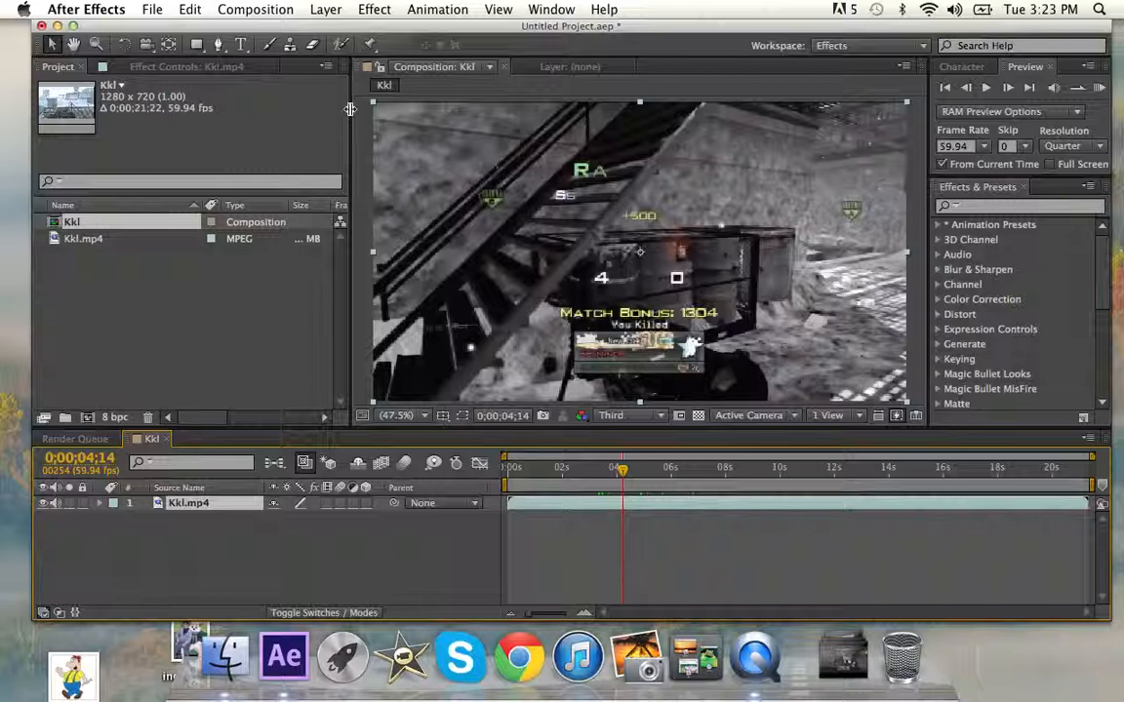
- Enlarge the composition viewer by narrowing the project area and reducing the timeline's height
{"action": "left_click_drag", "start_coordinate": [349, 108], "coordinate": [311, 127]}
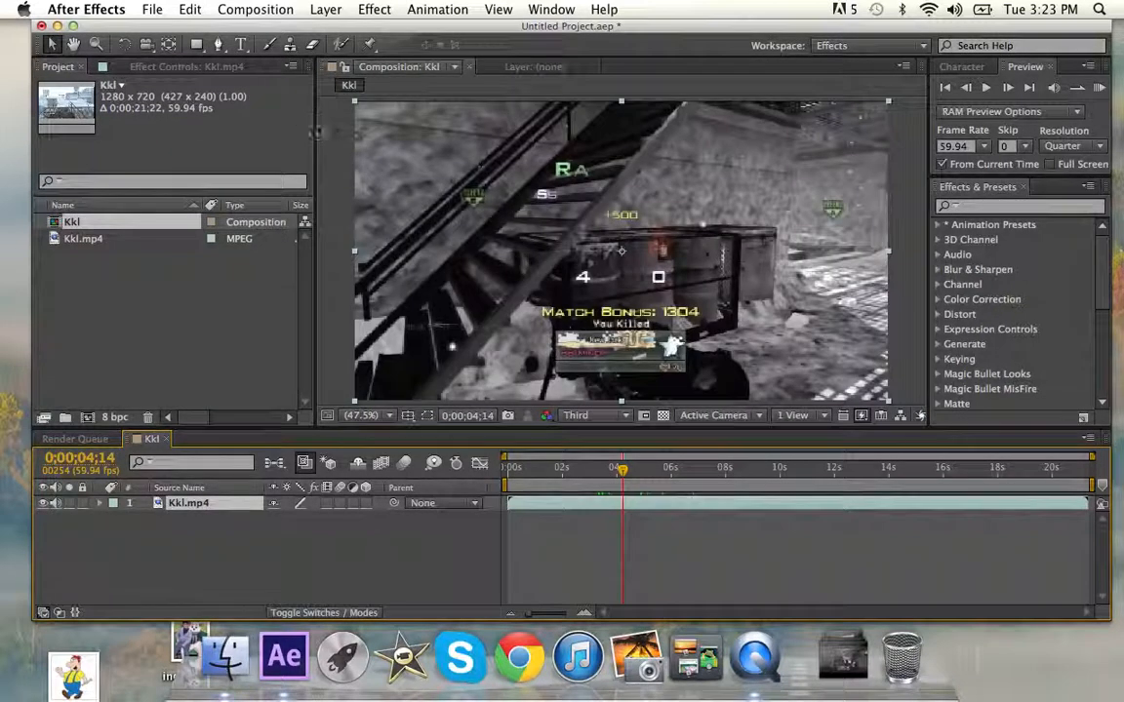
{"action": "left_click_drag", "start_coordinate": [291, 419], "coordinate": [337, 337]}
{"action": "left_click_drag", "start_coordinate": [349, 412], "coordinate": [322, 462]}
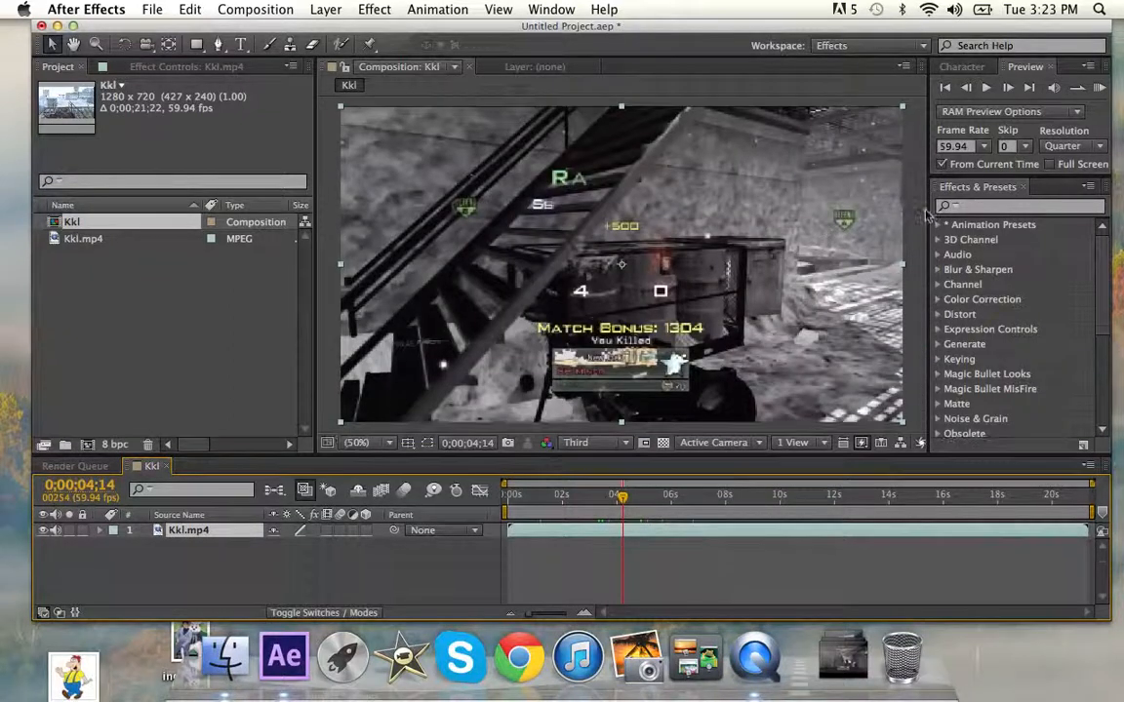
{"action": "mouse_move", "coordinate": [1030, 185]}
{"action": "left_mouse_down"}
{"action": "mouse_move", "coordinate": [1013, 321]}
{"action": "mouse_move", "coordinate": [1022, 180]}
{"action": "left_mouse_up"}
- Try the Fit up to 100% and Fit magnifications in the composition viewer, and zoom out and in, ending at 50%
{"action": "left_click", "coordinate": [357, 443]}
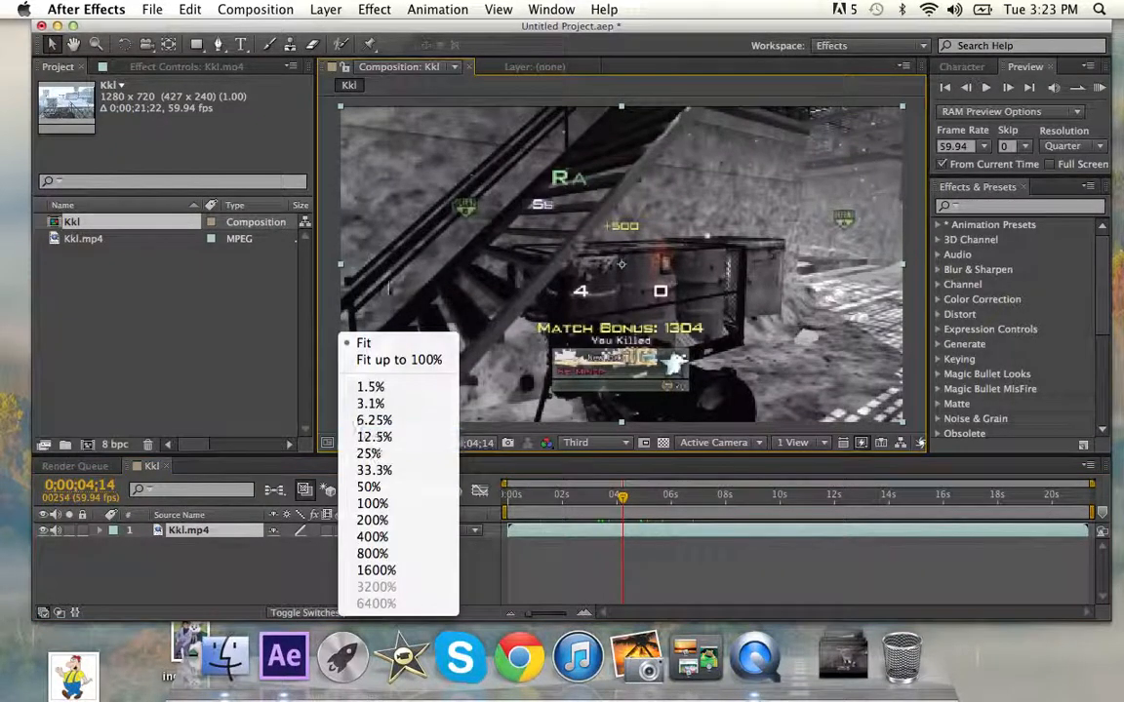
{"action": "left_click", "coordinate": [396, 361]}
{"action": "left_click", "coordinate": [354, 443]}
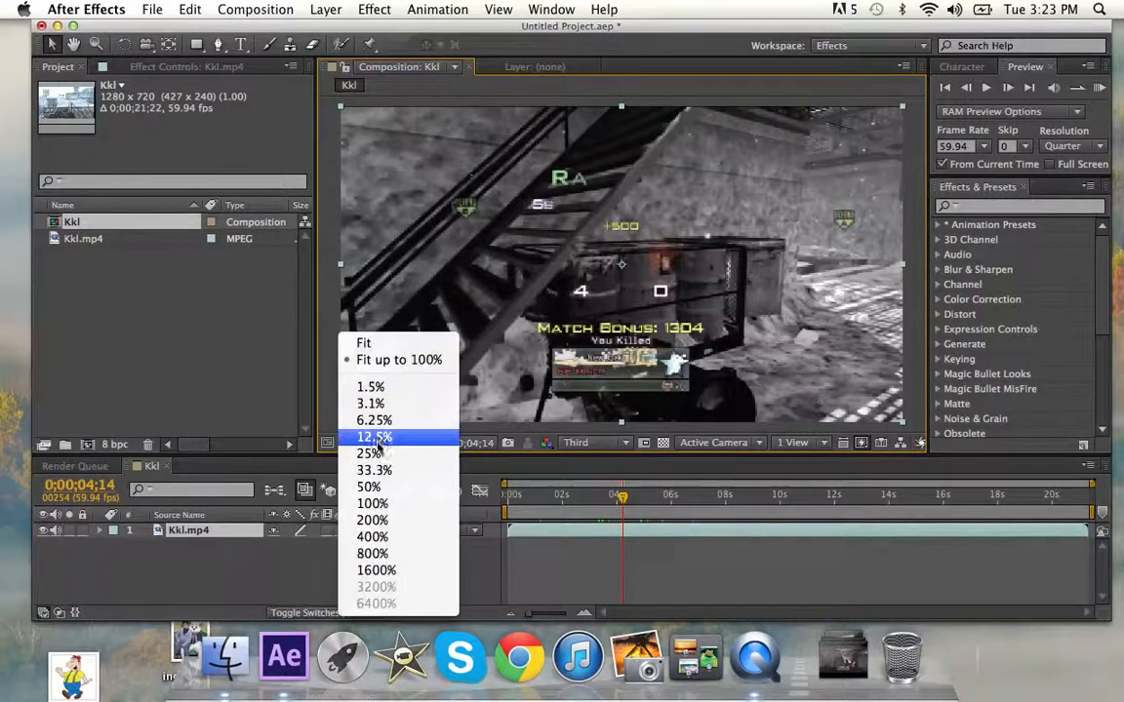
{"action": "left_click", "coordinate": [401, 346]}
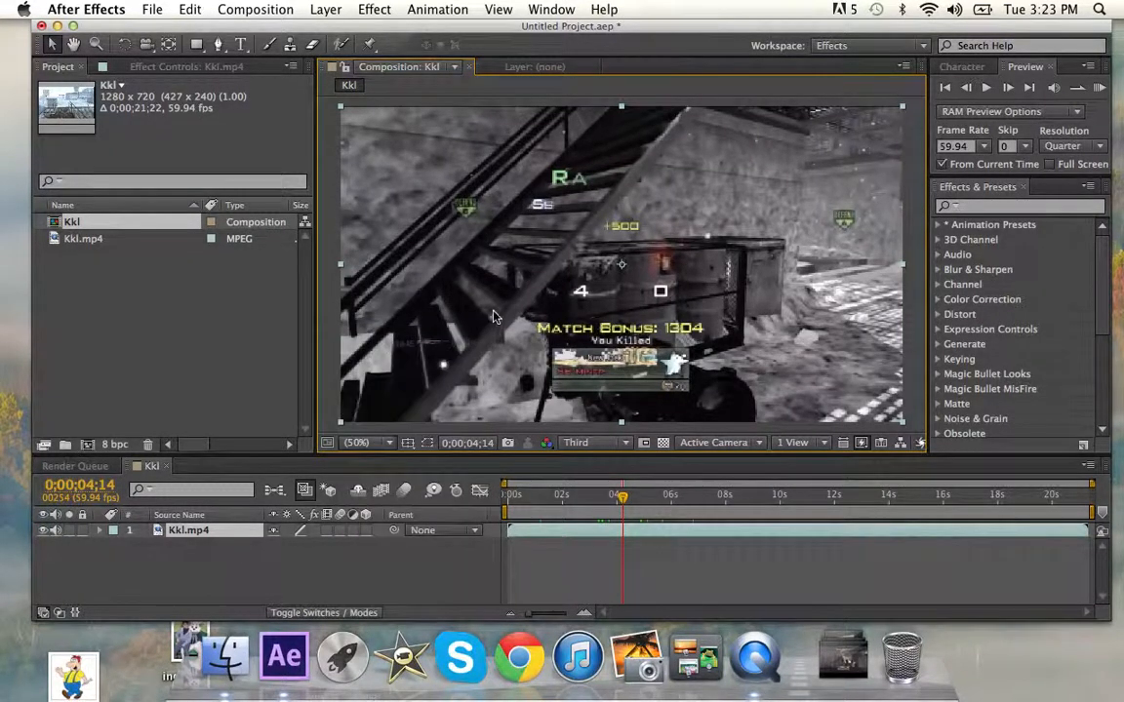
{"action": "scroll", "coordinate": [495, 316], "scroll_direction": "down", "scroll_amount": 4}
{"action": "scroll", "coordinate": [585, 290], "scroll_direction": "up", "scroll_amount": 4}
{"action": "scroll", "coordinate": [587, 291], "scroll_direction": "down", "scroll_amount": 3}
{"action": "scroll", "coordinate": [584, 290], "scroll_direction": "up", "scroll_amount": 2}
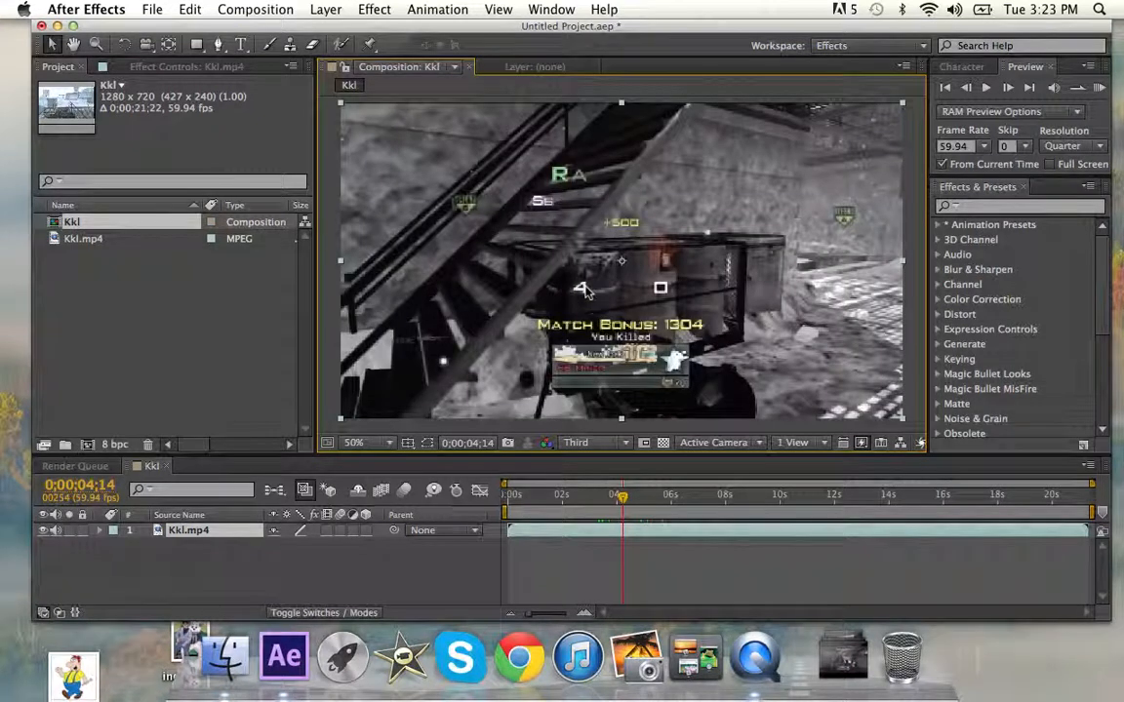
- Set the composition viewer's magnification to Fit up to 100%
{"action": "left_click", "coordinate": [354, 443]}
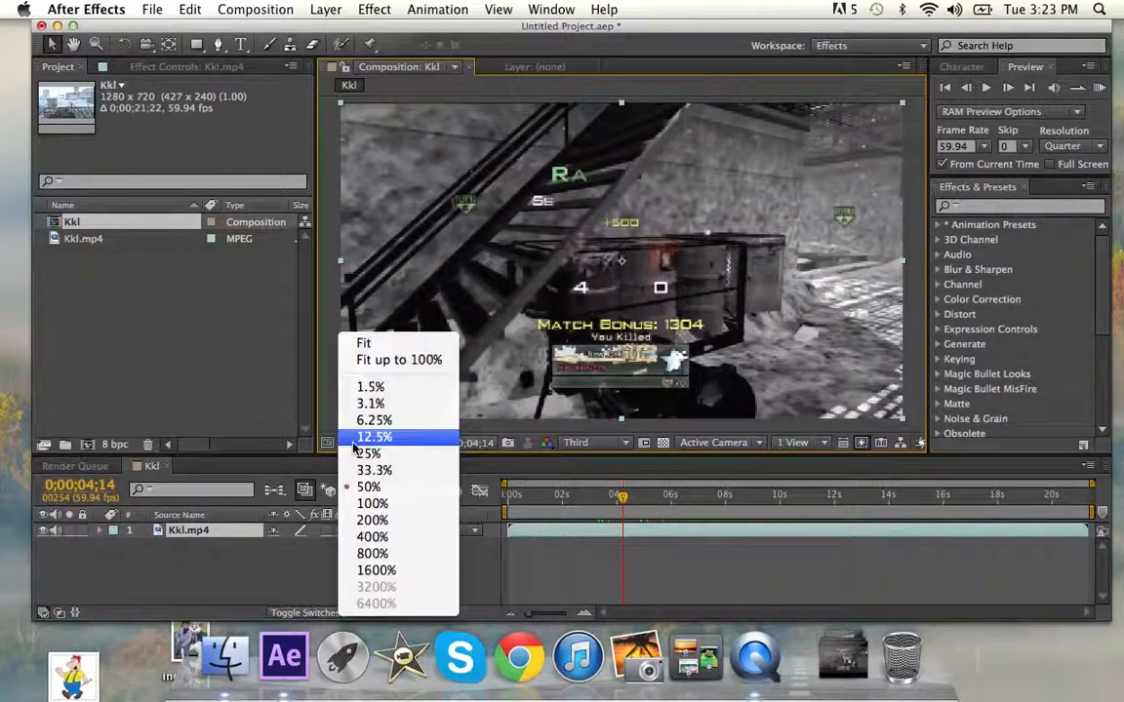
{"action": "left_click", "coordinate": [390, 352]}
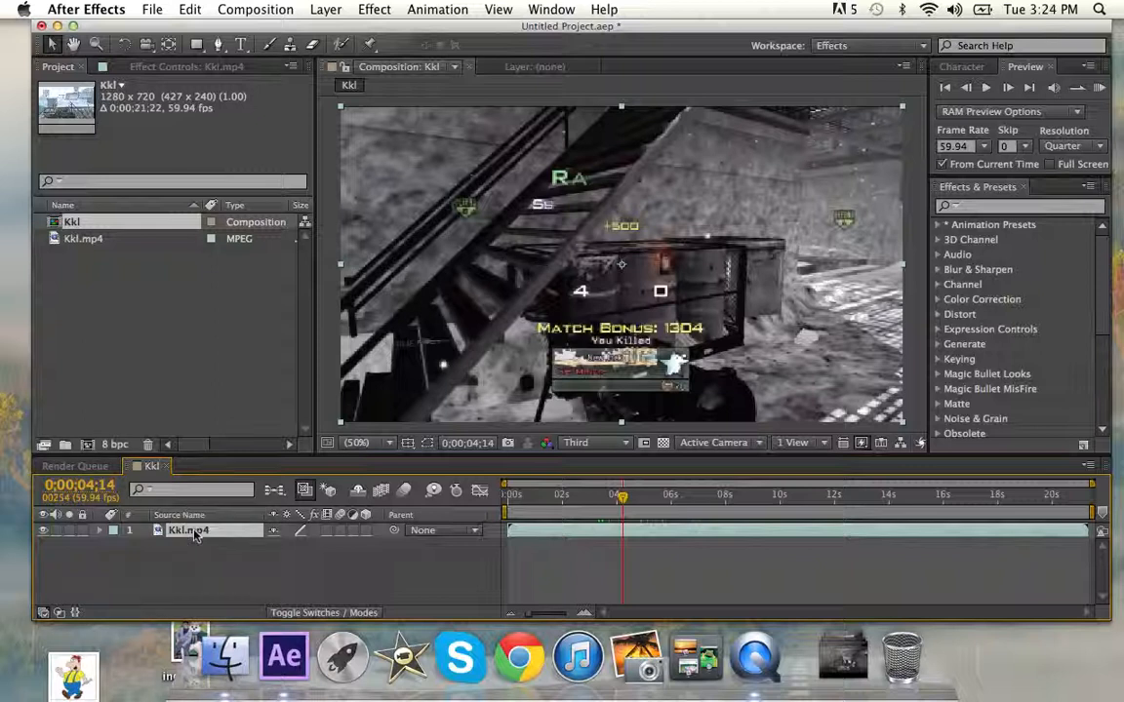
- Reveal the Kkl.mp4 layer's Scale property and set it to 102%
{"action": "key", "text": "s"}
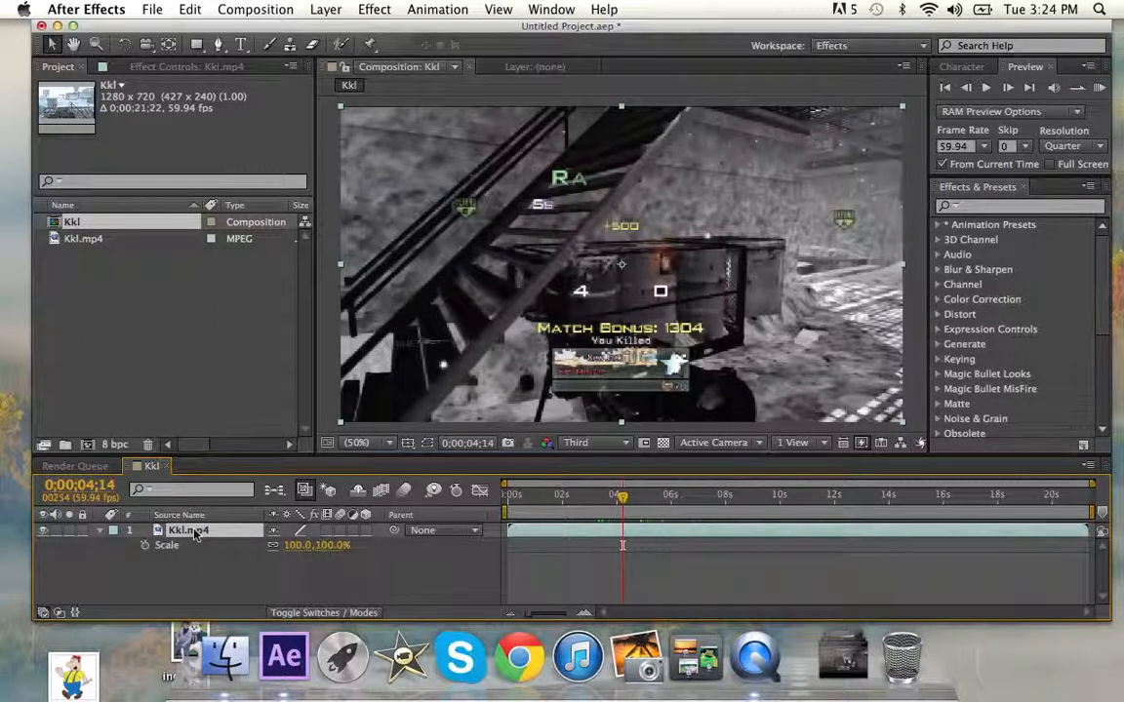
{"action": "left_click", "coordinate": [292, 546]}
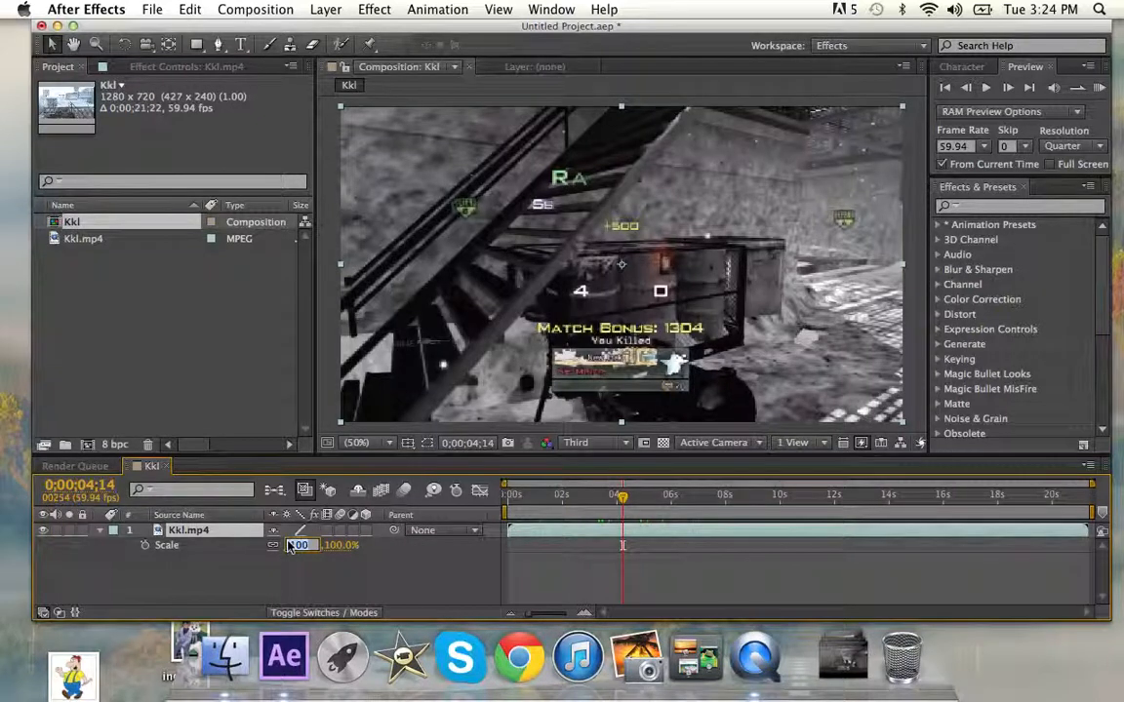
{"action": "type", "text": "102"}
{"action": "key", "text": "Return"}
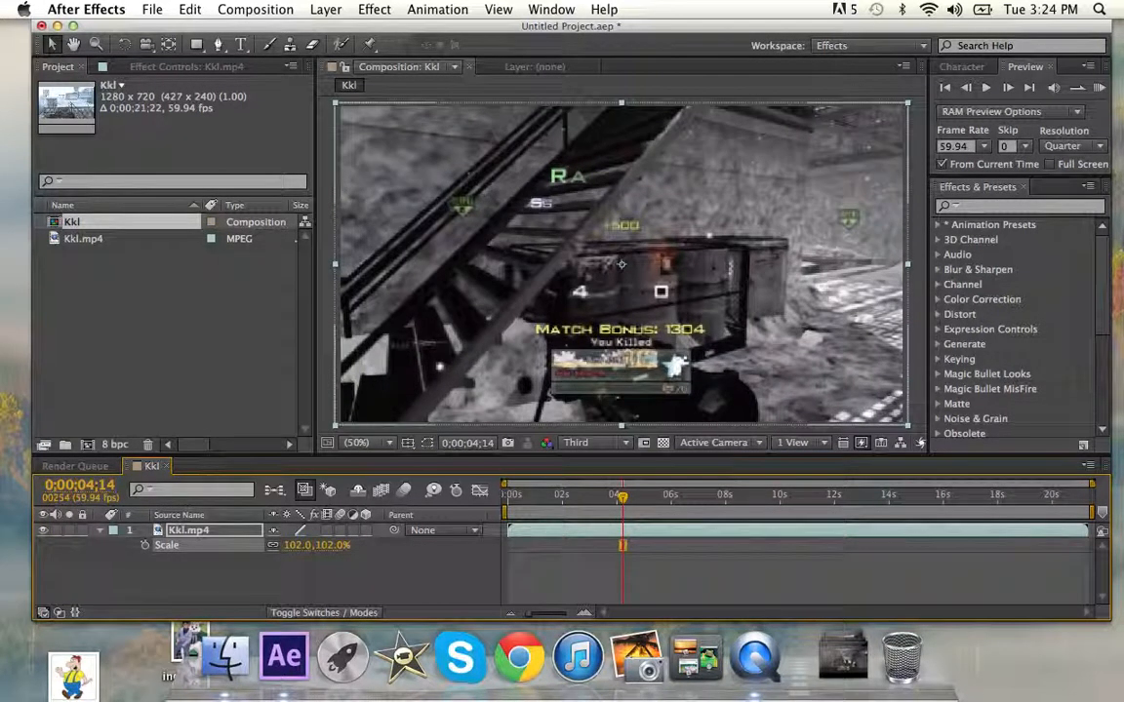
{"action": "left_click", "coordinate": [425, 572]}
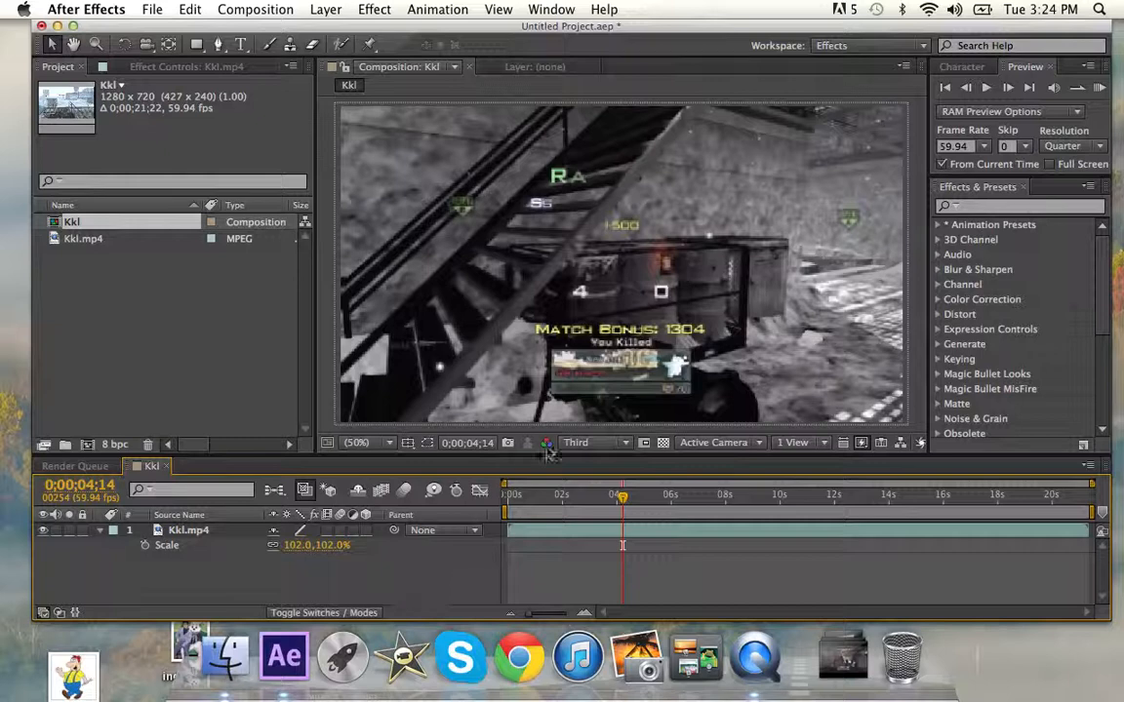
- Move the playhead to the start of the timeline and add an adjustment layer above Kkl.mp4
{"action": "left_click_drag", "start_coordinate": [582, 498], "coordinate": [506, 495]}
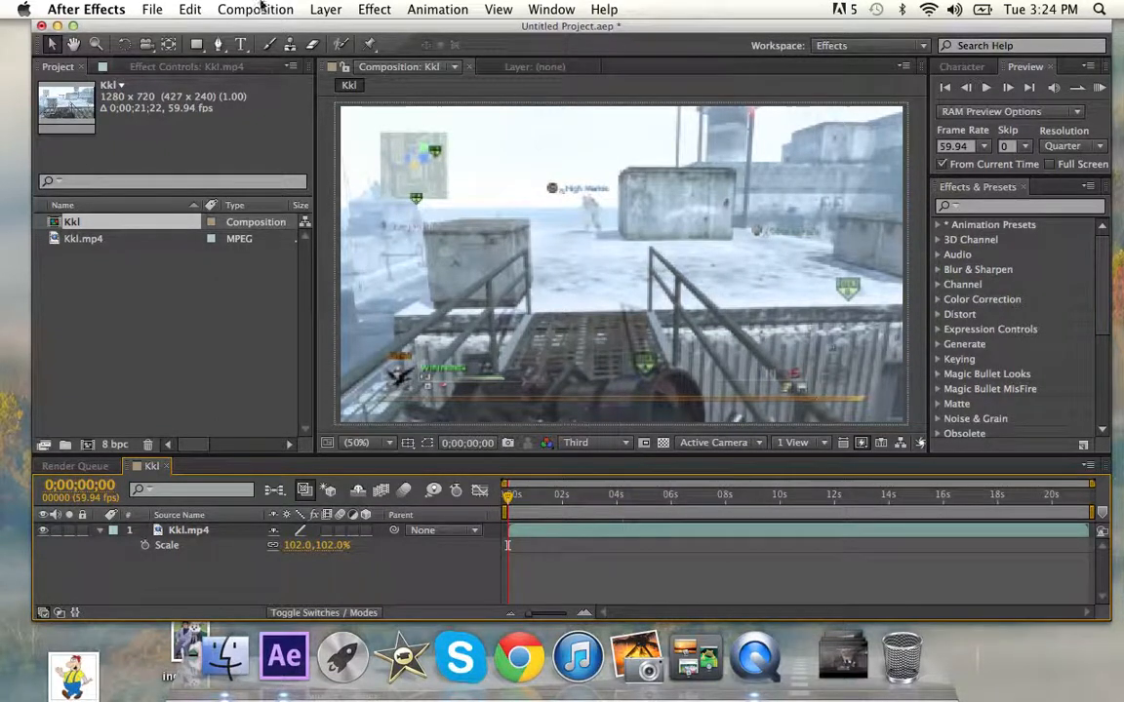
{"action": "left_click", "coordinate": [326, 8]}
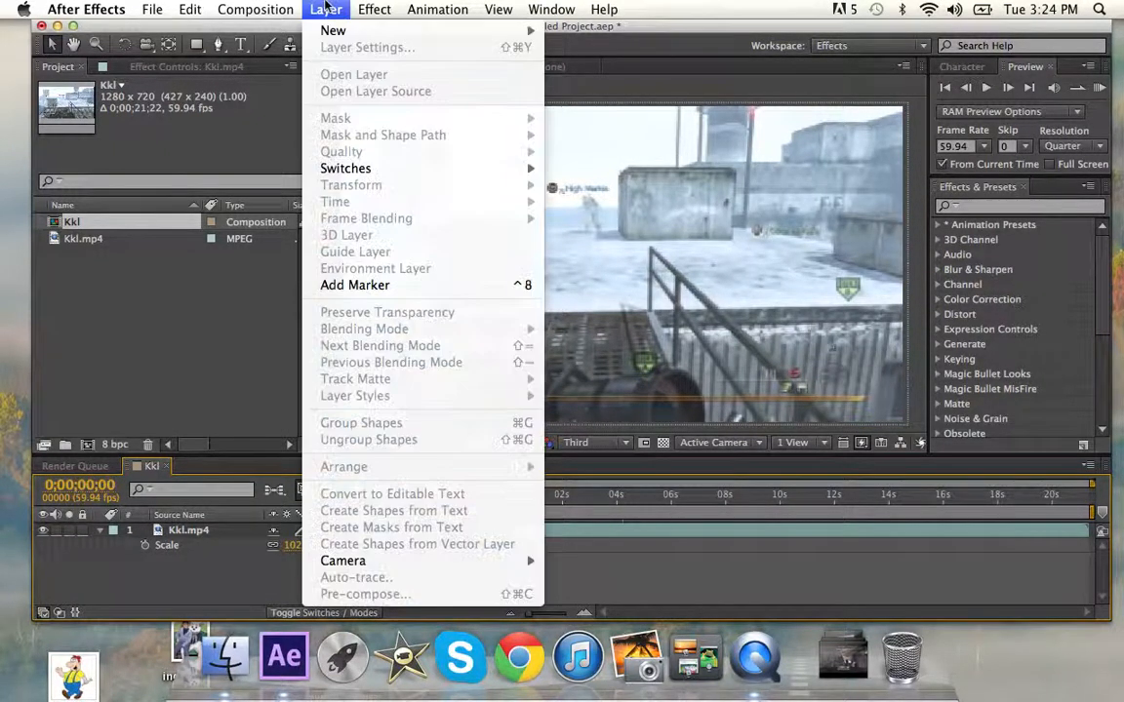
{"action": "mouse_move", "coordinate": [390, 30]}
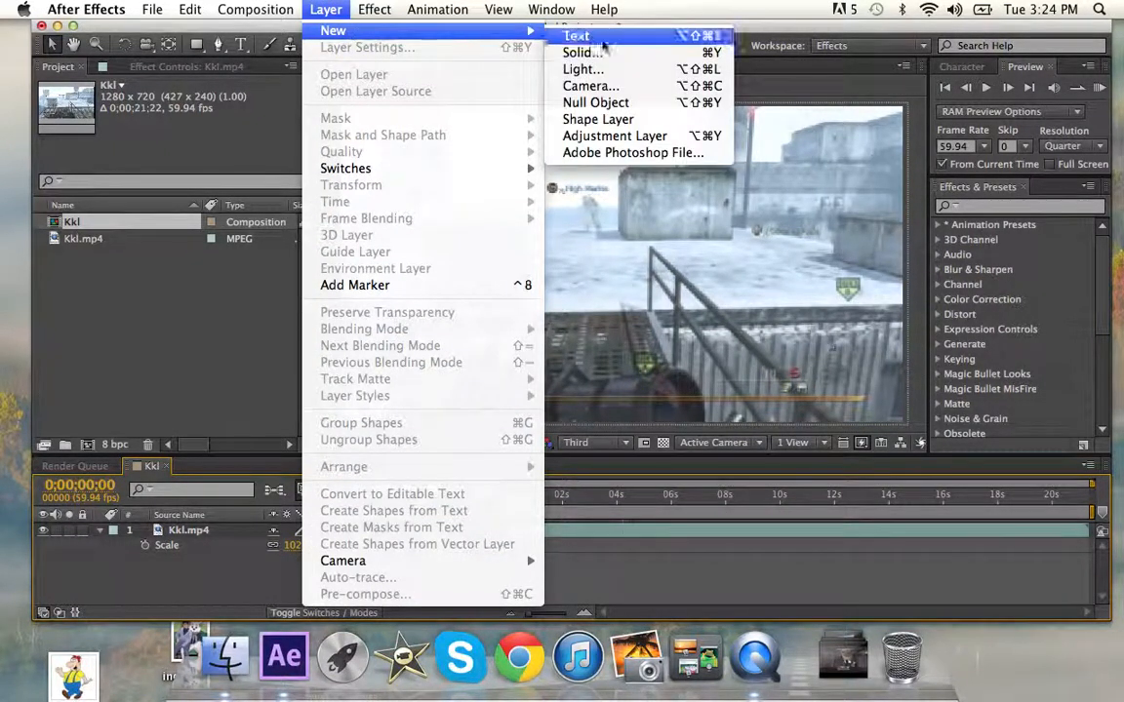
{"action": "left_click", "coordinate": [648, 136]}
- Trim the adjustment layer to start at 0;00;03;21 and end at 0;00;04;47
{"action": "mouse_move", "coordinate": [590, 495]}
{"action": "left_mouse_down"}
{"action": "mouse_move", "coordinate": [606, 495]}
{"action": "mouse_move", "coordinate": [598, 491]}
{"action": "left_mouse_up"}
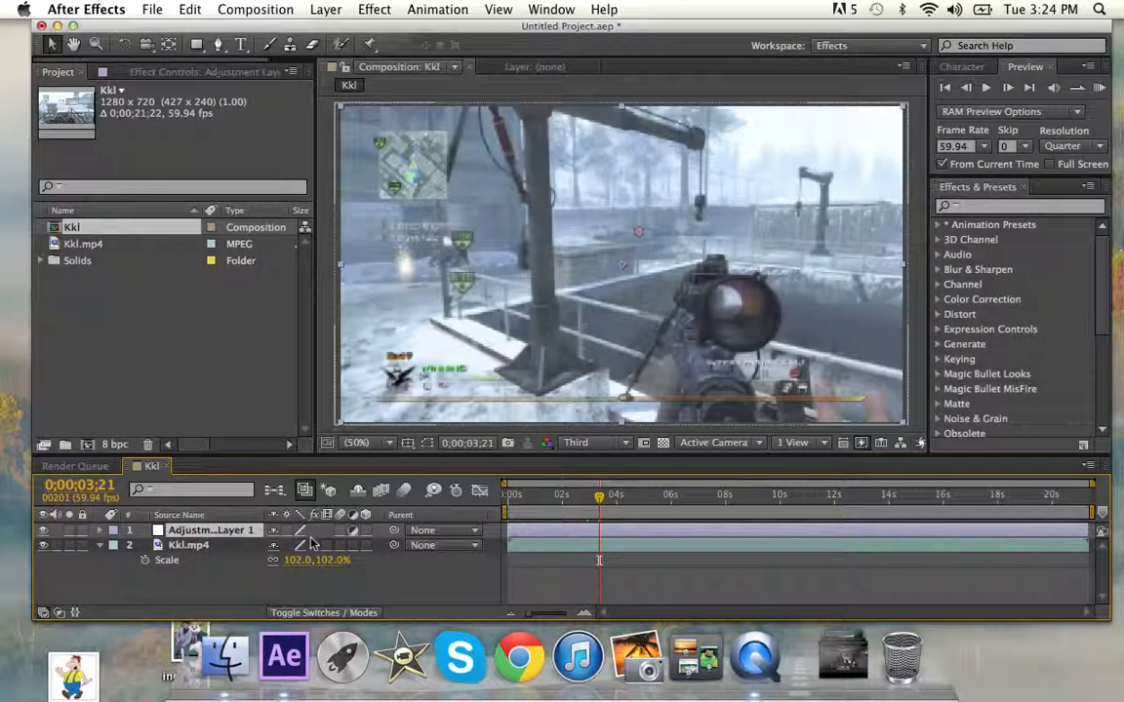
{"action": "key", "text": "alt+bracketleft"}
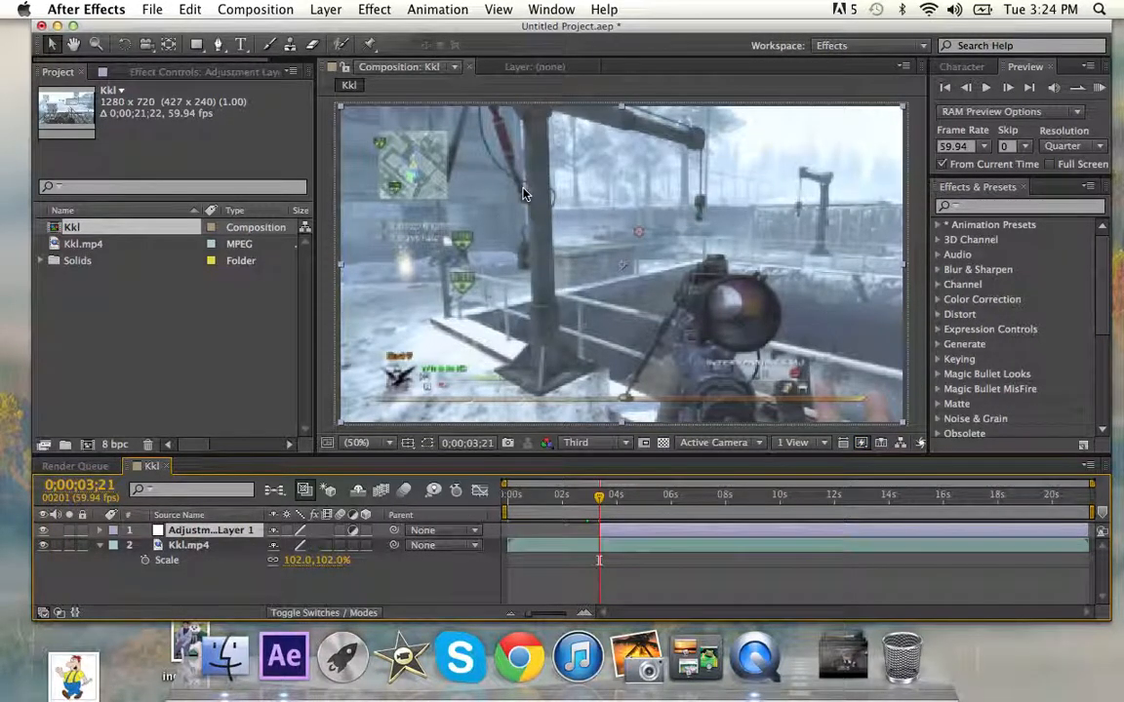
{"action": "left_click_drag", "start_coordinate": [598, 495], "coordinate": [639, 498]}
{"action": "key", "text": "alt+]"}
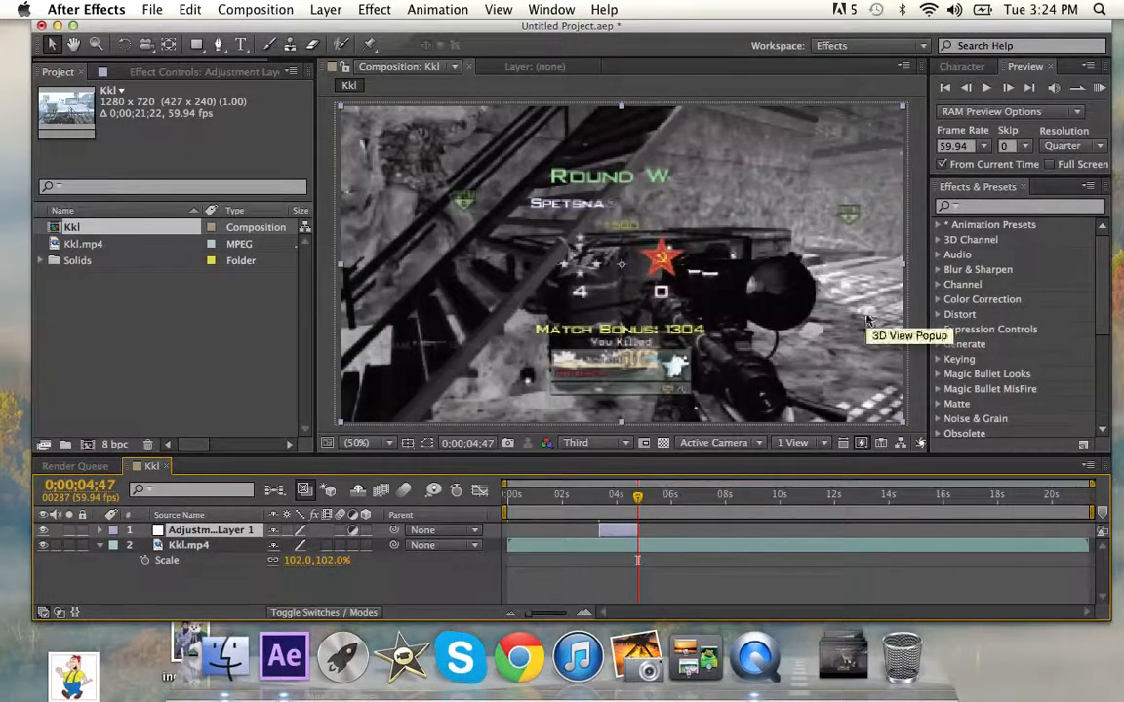
- Find the Video Copilot Twitch effect and apply it to the adjustment layer
{"action": "left_click", "coordinate": [1025, 210]}
{"action": "type", "text": "twit"}
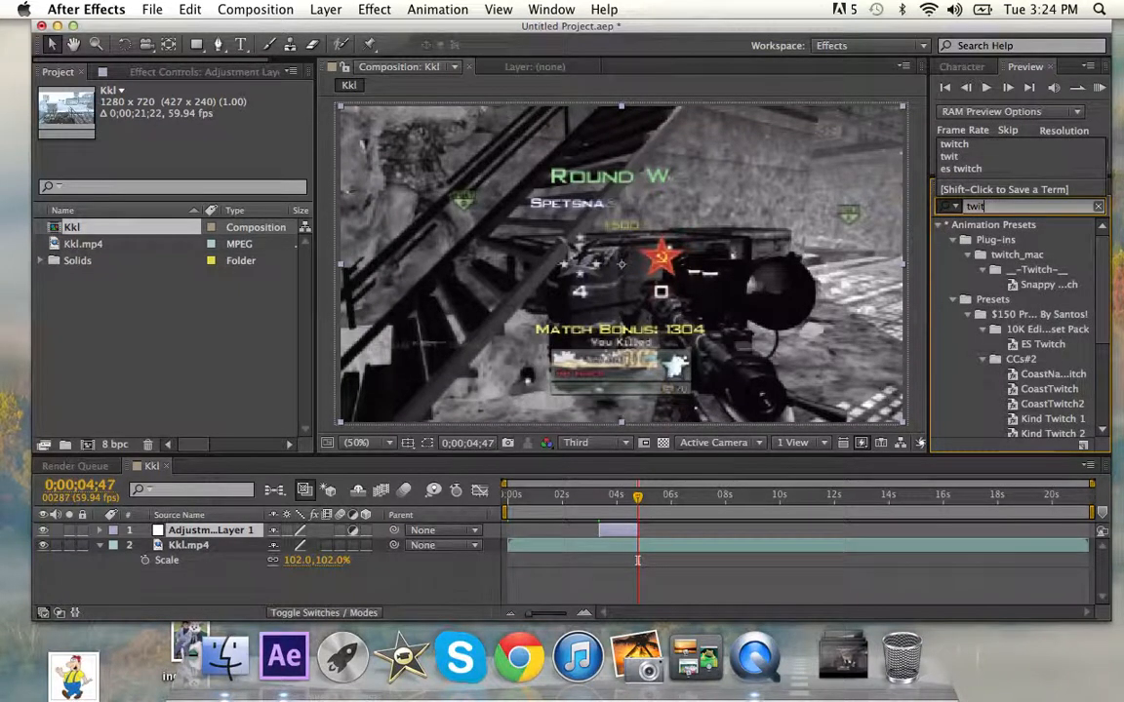
{"action": "type", "text": "ch"}
{"action": "scroll", "coordinate": [1068, 246], "scroll_direction": "down", "scroll_amount": 5}
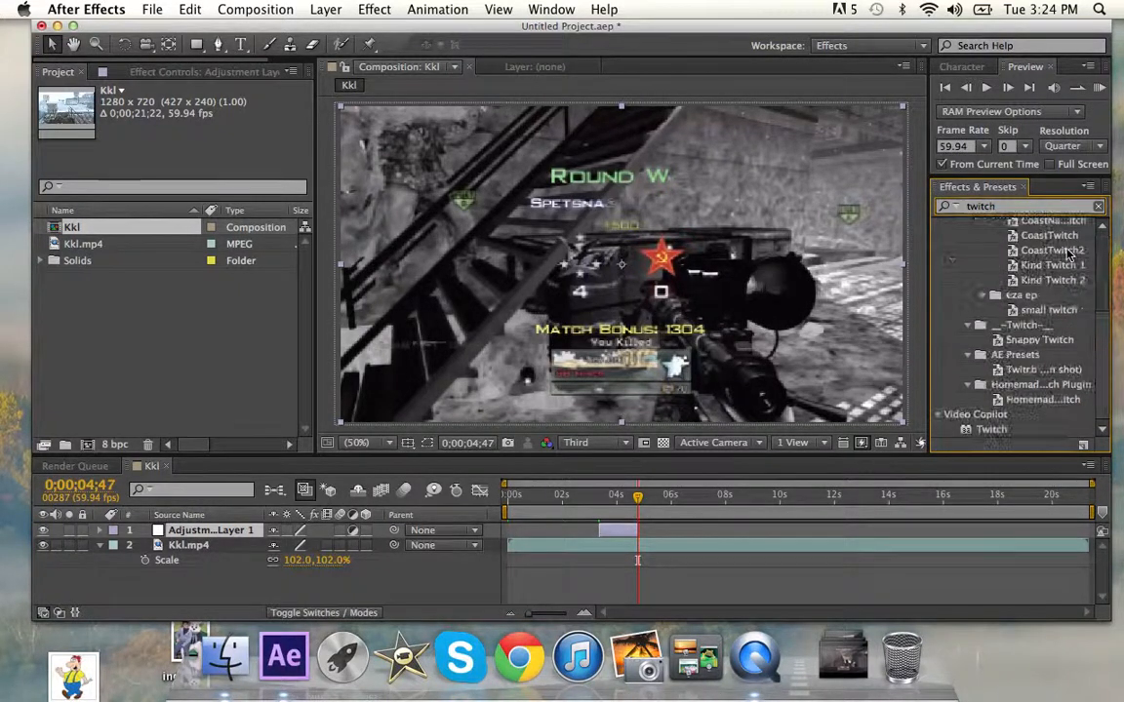
{"action": "left_click_drag", "start_coordinate": [986, 430], "coordinate": [613, 530]}
- Examine Twitch's Behaviour and Enable settings at 0;00;03;21 and reveal the adjustment layer's Scale property
{"action": "left_click", "coordinate": [601, 496]}
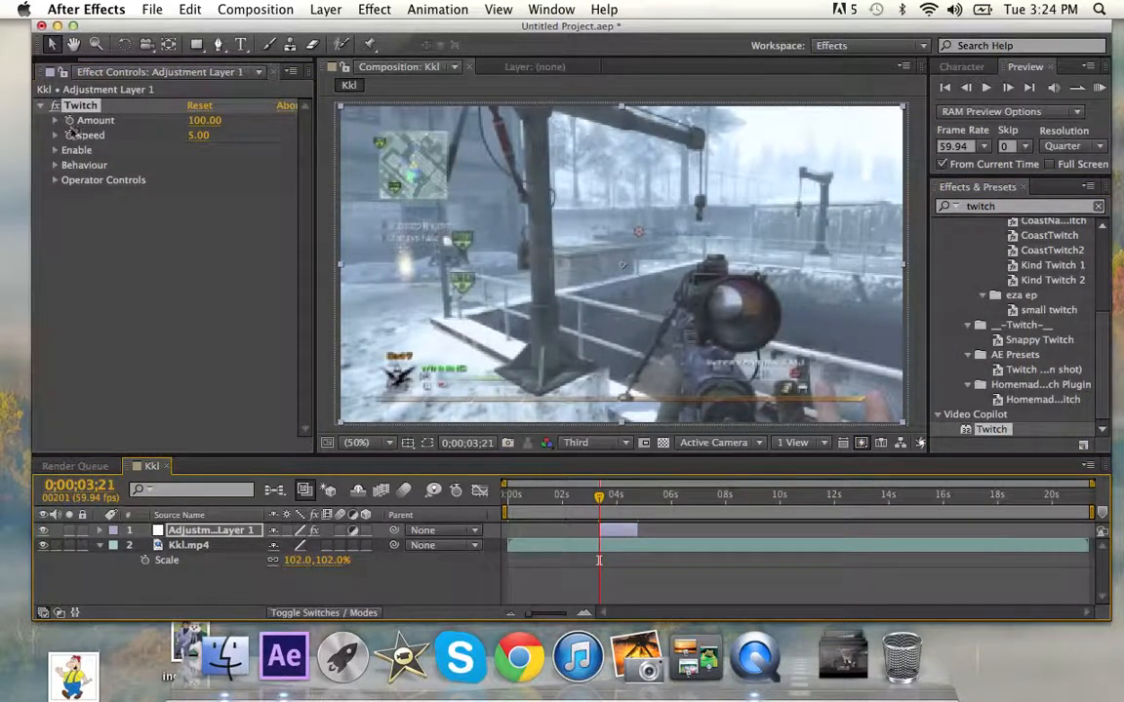
{"action": "left_click", "coordinate": [56, 165]}
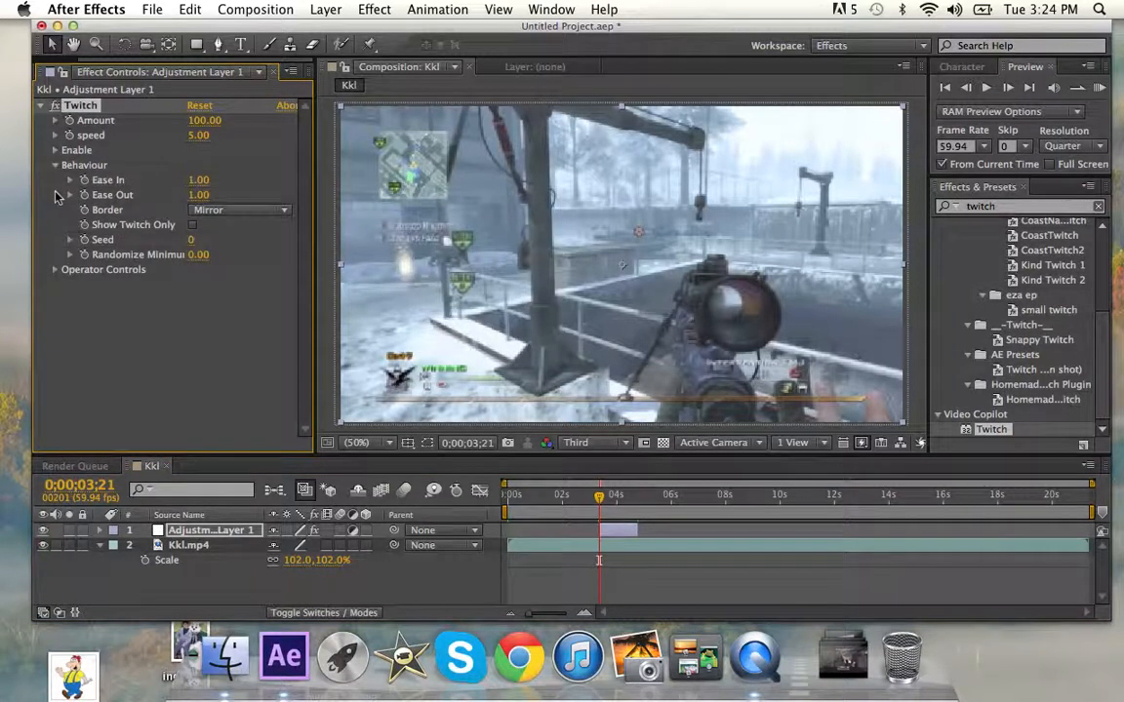
{"action": "left_click", "coordinate": [56, 150]}
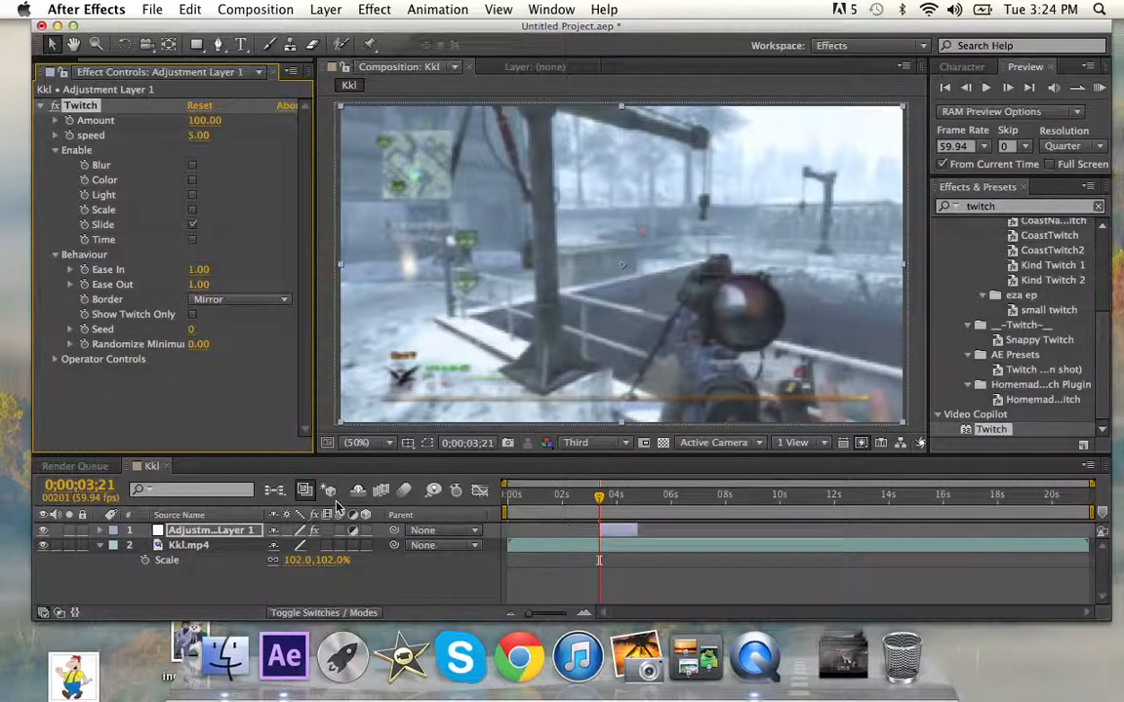
{"action": "key", "text": "s"}
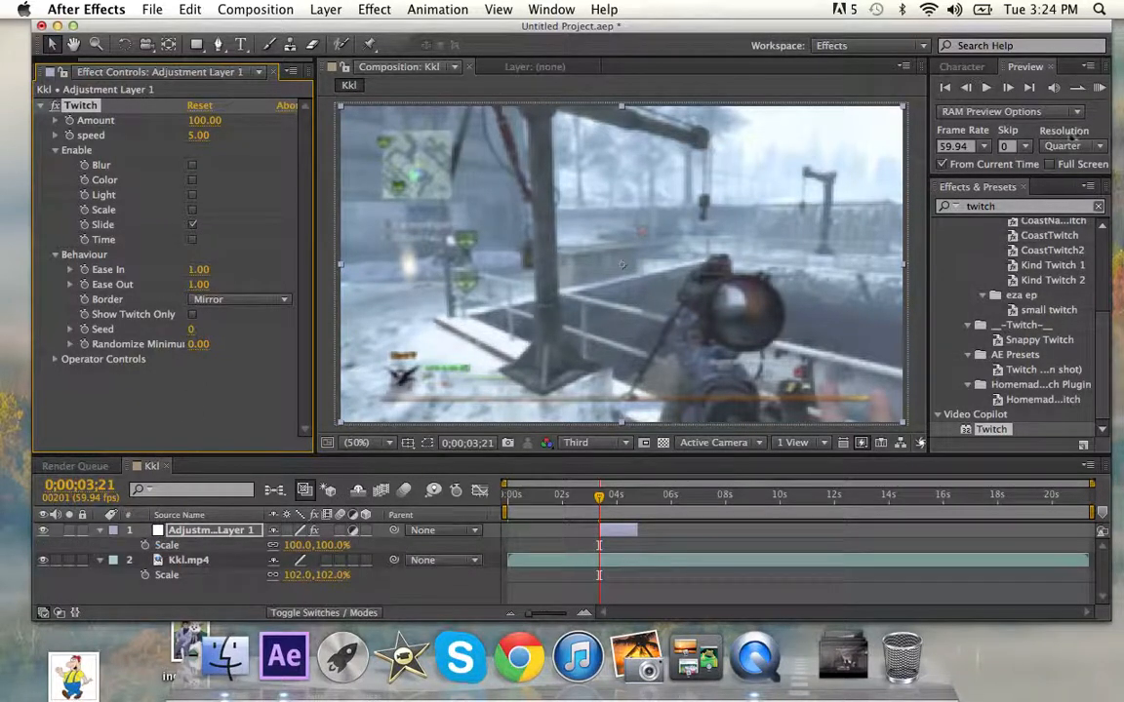
- Step back one frame to 0;00;03;20 and delete the adjustment layer
{"action": "left_click", "coordinate": [966, 87]}
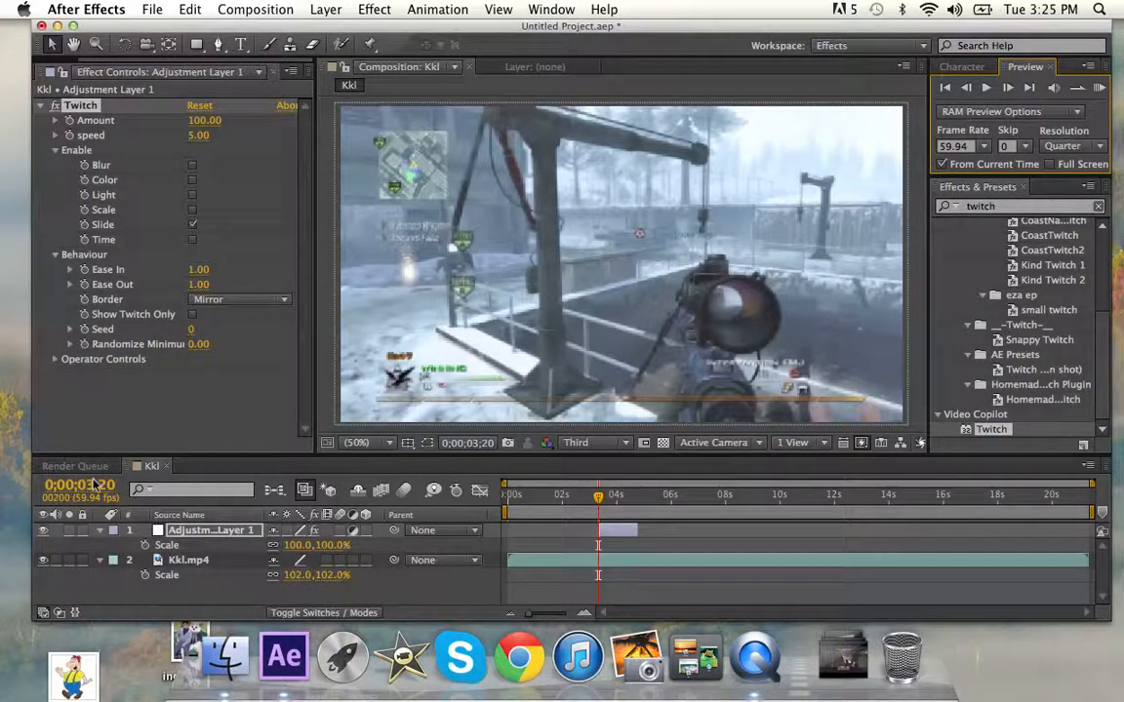
{"action": "key", "text": "Delete"}
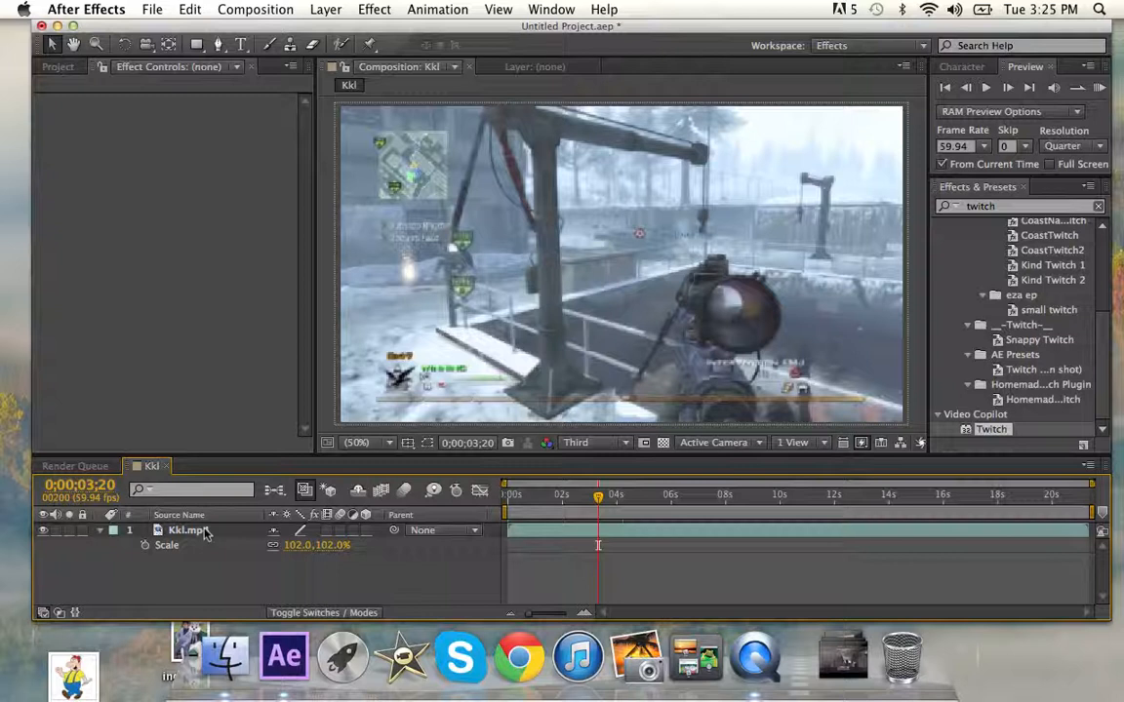
- Animate the Kkl.mp4 layer's scale with a 102% keyframe at 0;00;03;20 and a 116% keyframe at 0;00;03;35
{"action": "left_click", "coordinate": [143, 547]}
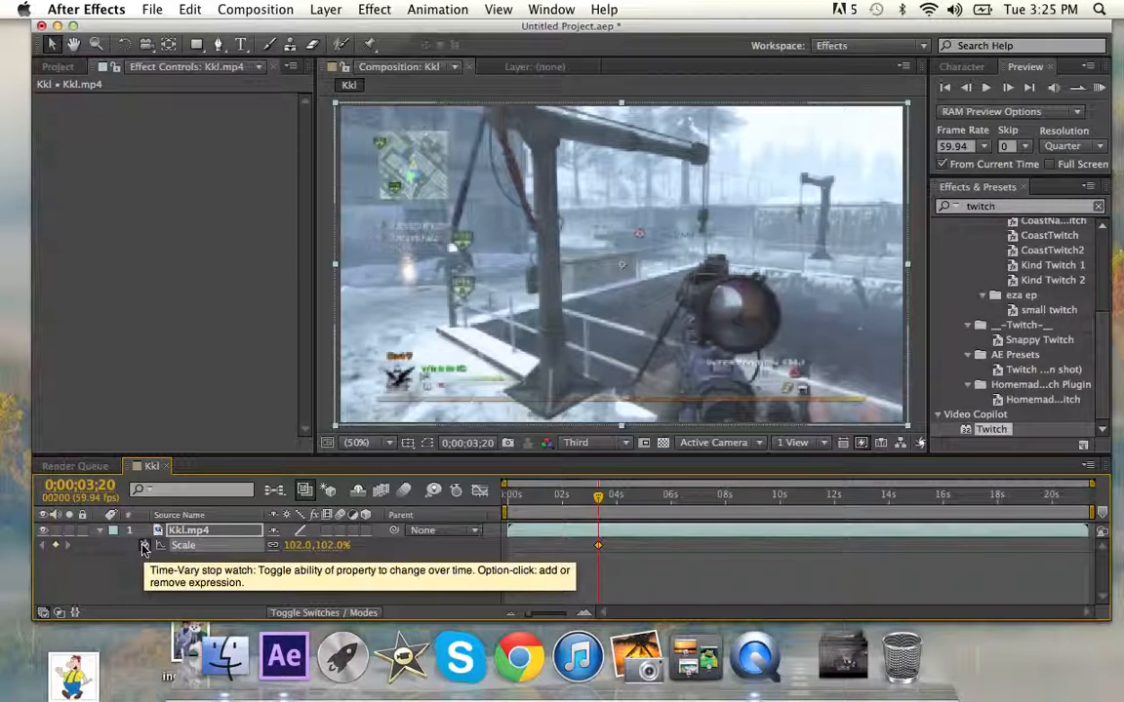
{"action": "left_click", "coordinate": [600, 500]}
{"action": "left_click_drag", "start_coordinate": [599, 499], "coordinate": [606, 498]}
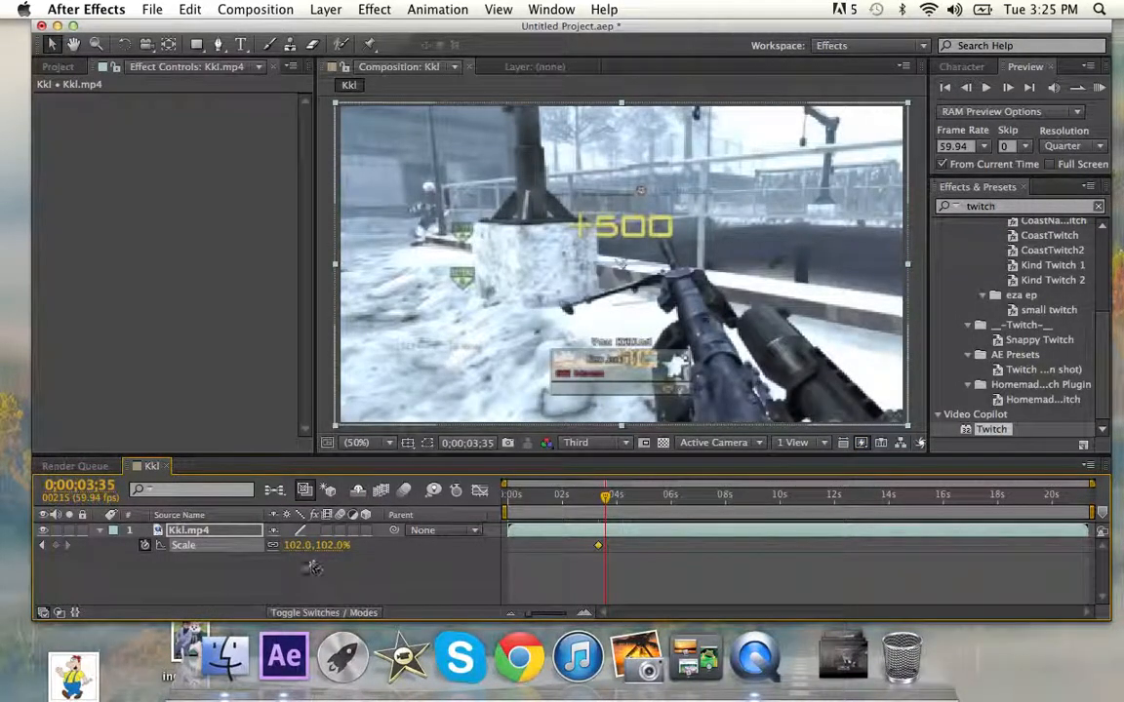
{"action": "left_click_drag", "start_coordinate": [293, 545], "coordinate": [314, 551]}
- Add a scale keyframe of 102% to the Kkl.mp4 layer at 0;00;04;58
{"action": "left_click_drag", "start_coordinate": [605, 495], "coordinate": [644, 497]}
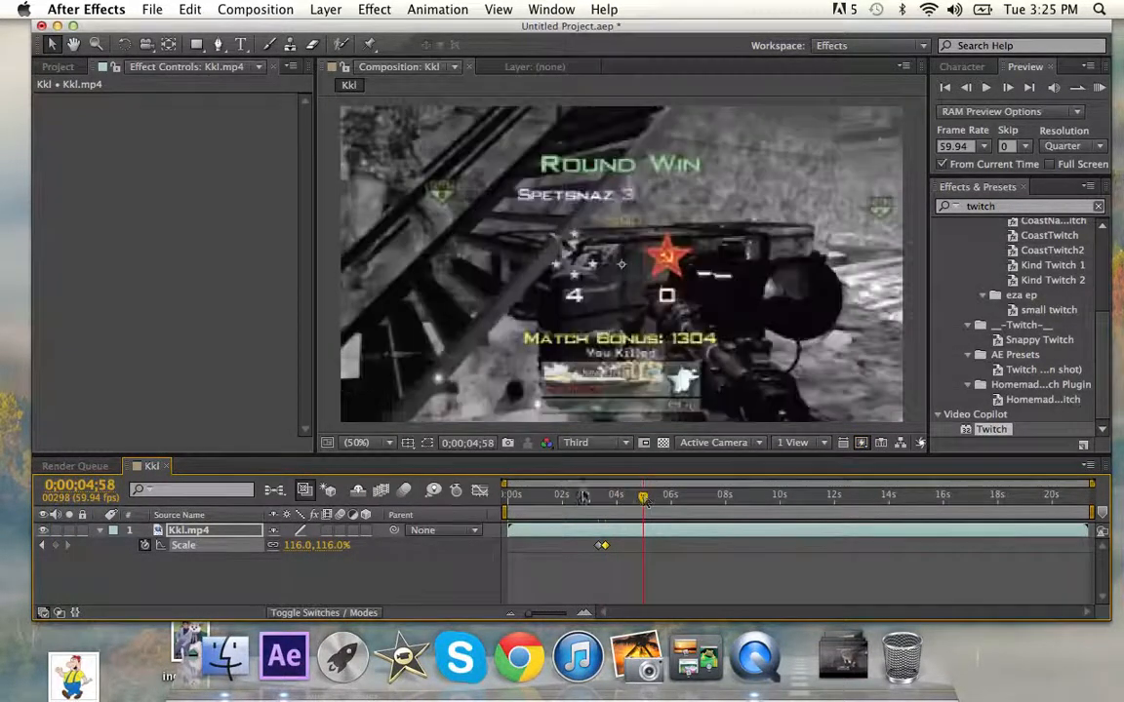
{"action": "left_click", "coordinate": [300, 547]}
{"action": "type", "text": "102"}
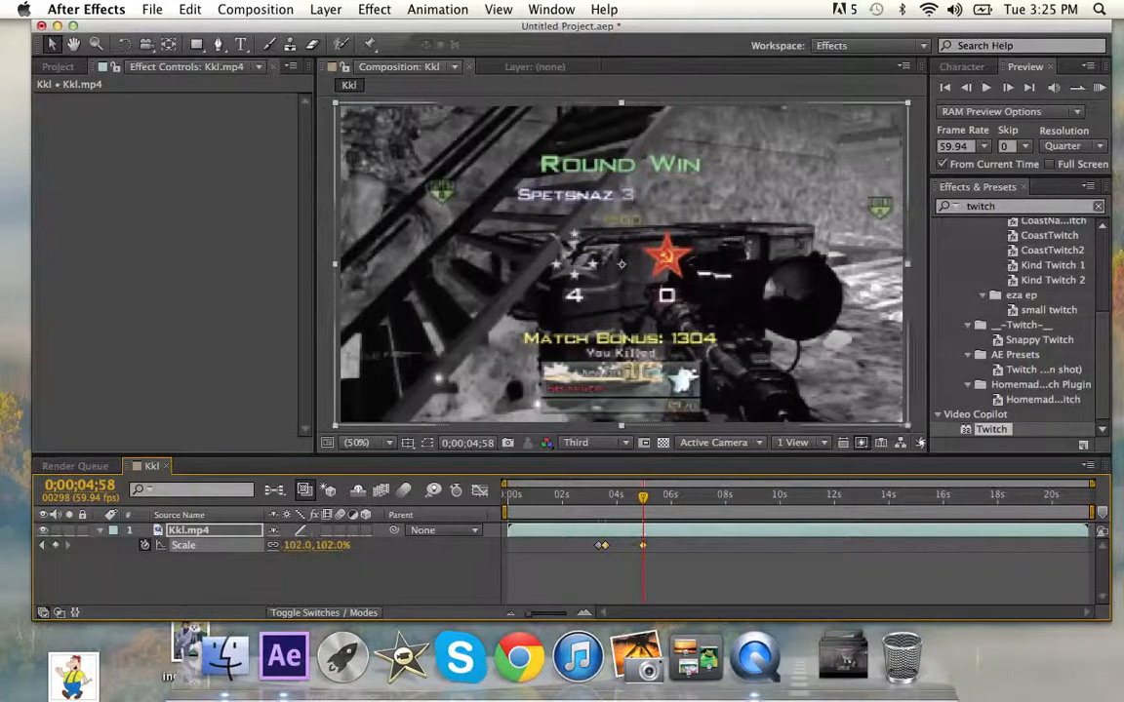
{"action": "key", "text": "Return"}
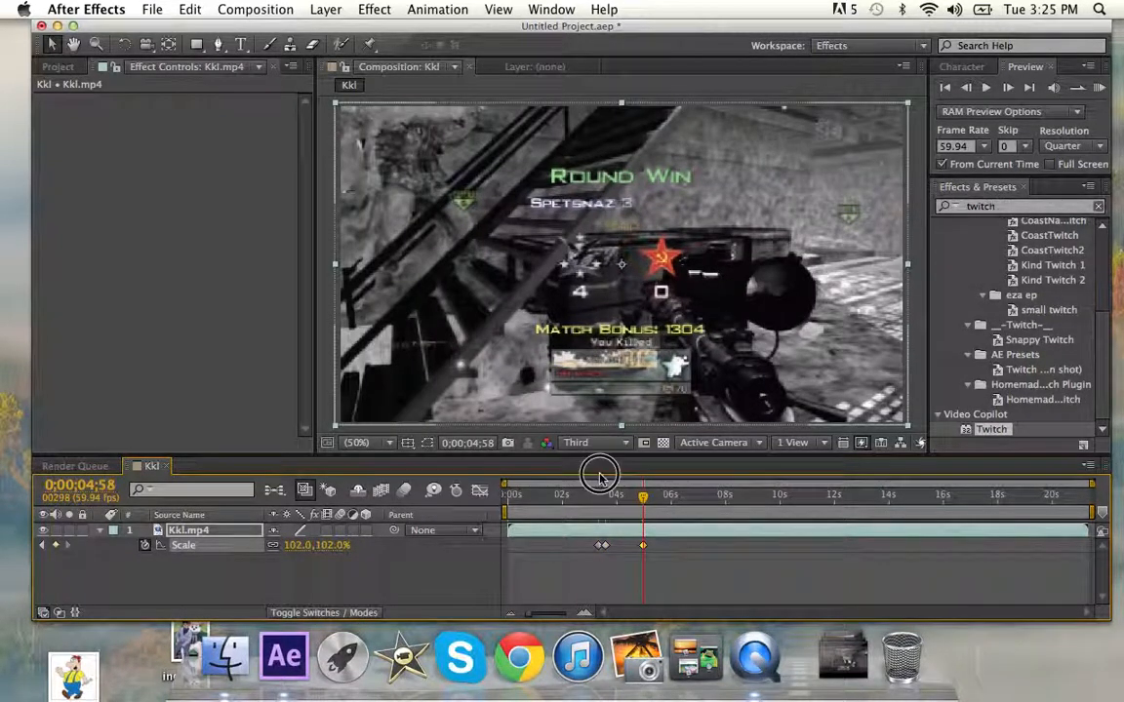
- Search the effects for "es" and apply the ES Twixtor preset to the Kkl.mp4 layer at 0;00;03;35
{"action": "left_click_drag", "start_coordinate": [601, 494], "coordinate": [610, 495]}
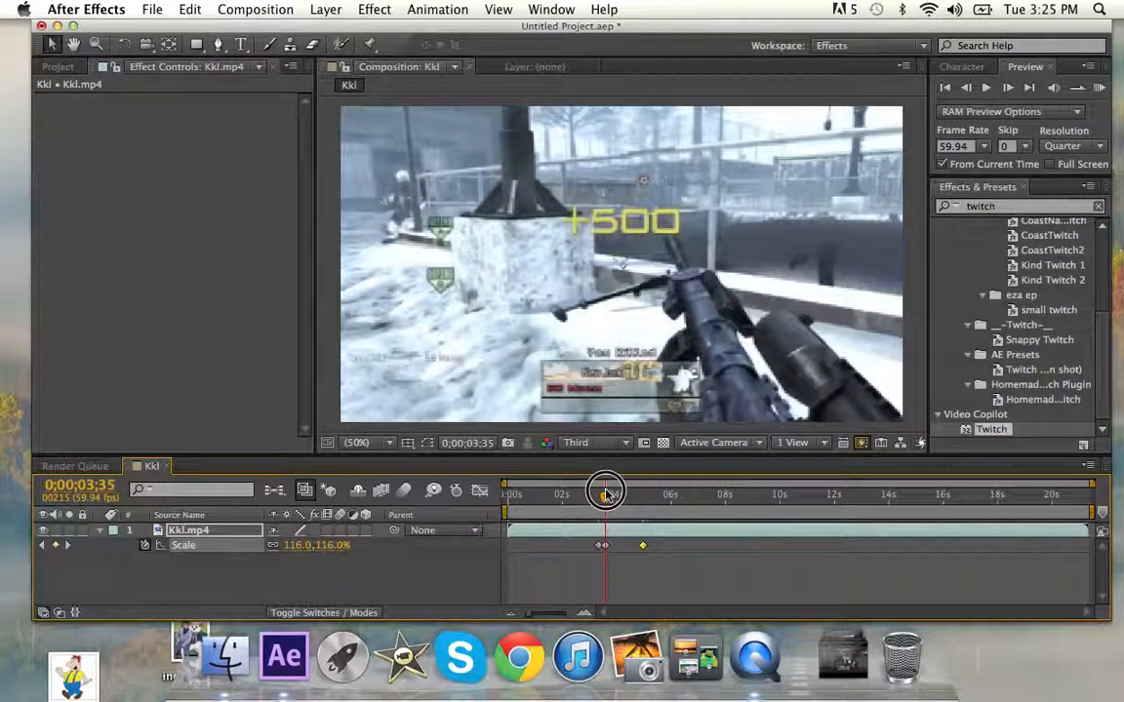
{"action": "left_click", "coordinate": [1017, 206]}
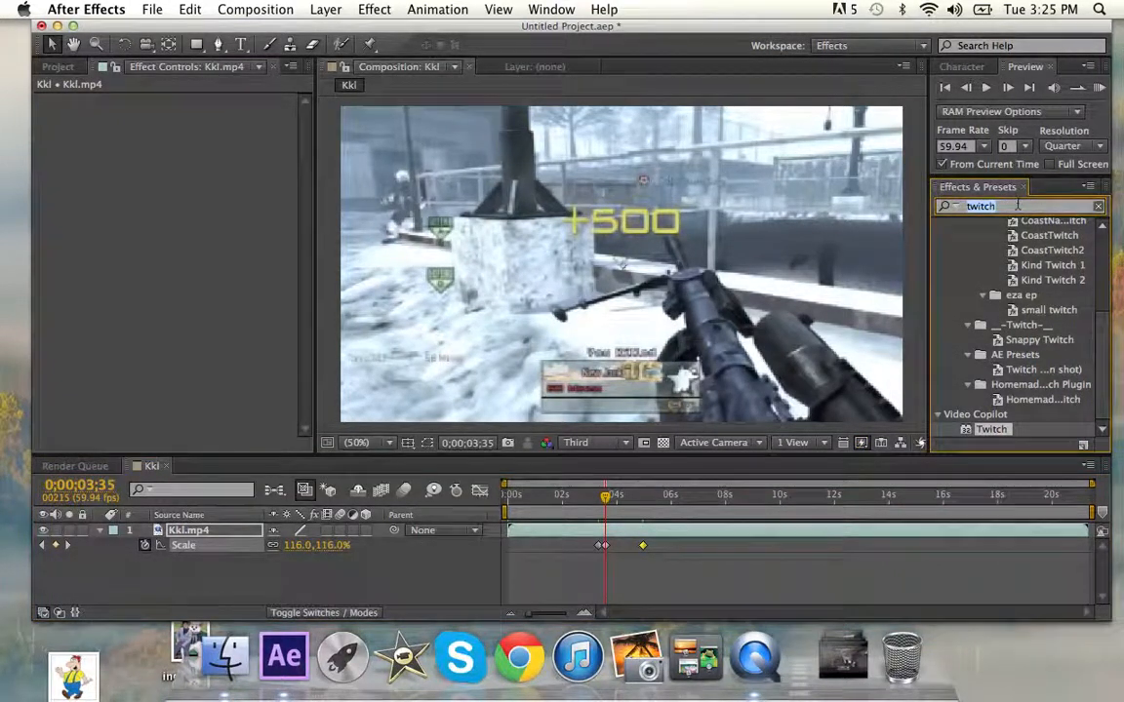
{"action": "type", "text": "tw"}
{"action": "key", "text": "BackSpace"}
{"action": "key", "text": "BackSpace"}
{"action": "type", "text": "es"}
{"action": "scroll", "coordinate": [1000, 346], "scroll_direction": "down", "scroll_amount": 5}
{"action": "scroll", "coordinate": [1000, 346], "scroll_direction": "up", "scroll_amount": 5}
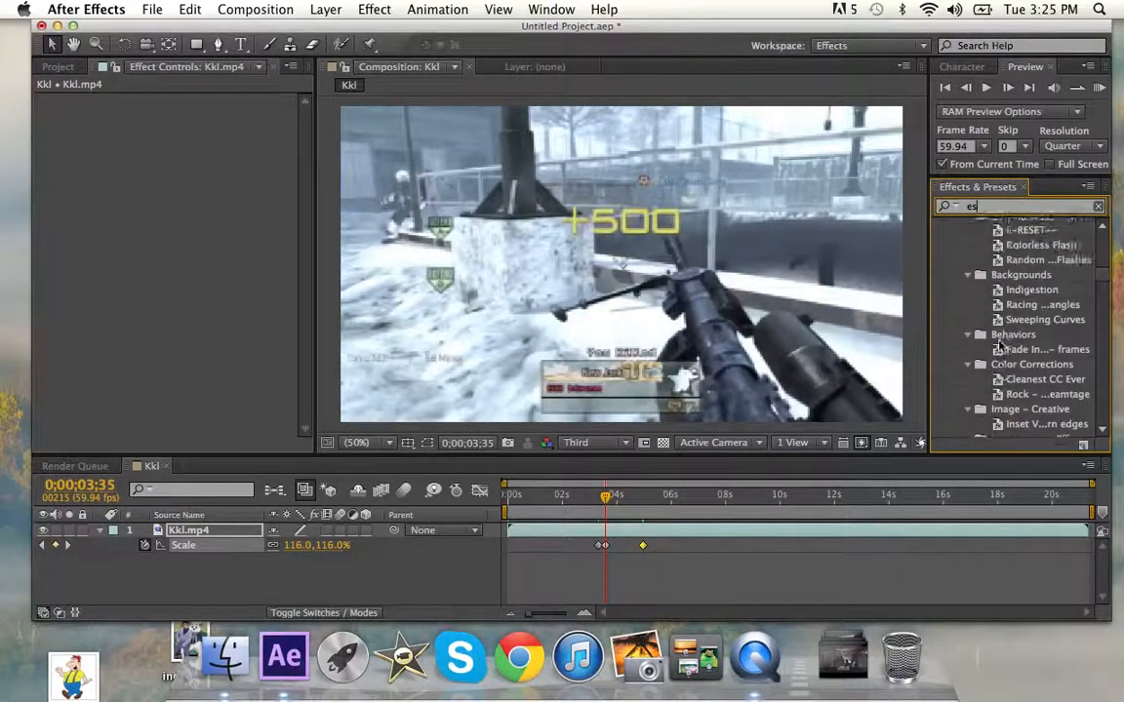
{"action": "scroll", "coordinate": [1000, 346], "scroll_direction": "up", "scroll_amount": 5}
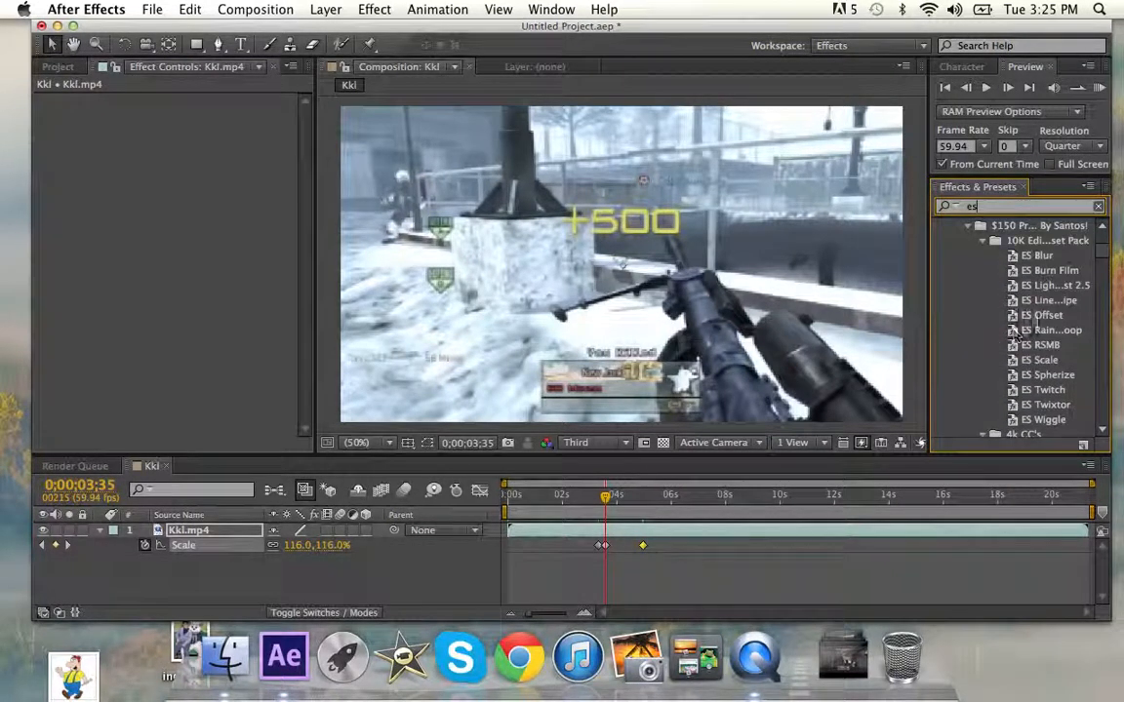
{"action": "left_click_drag", "start_coordinate": [1046, 404], "coordinate": [708, 535]}
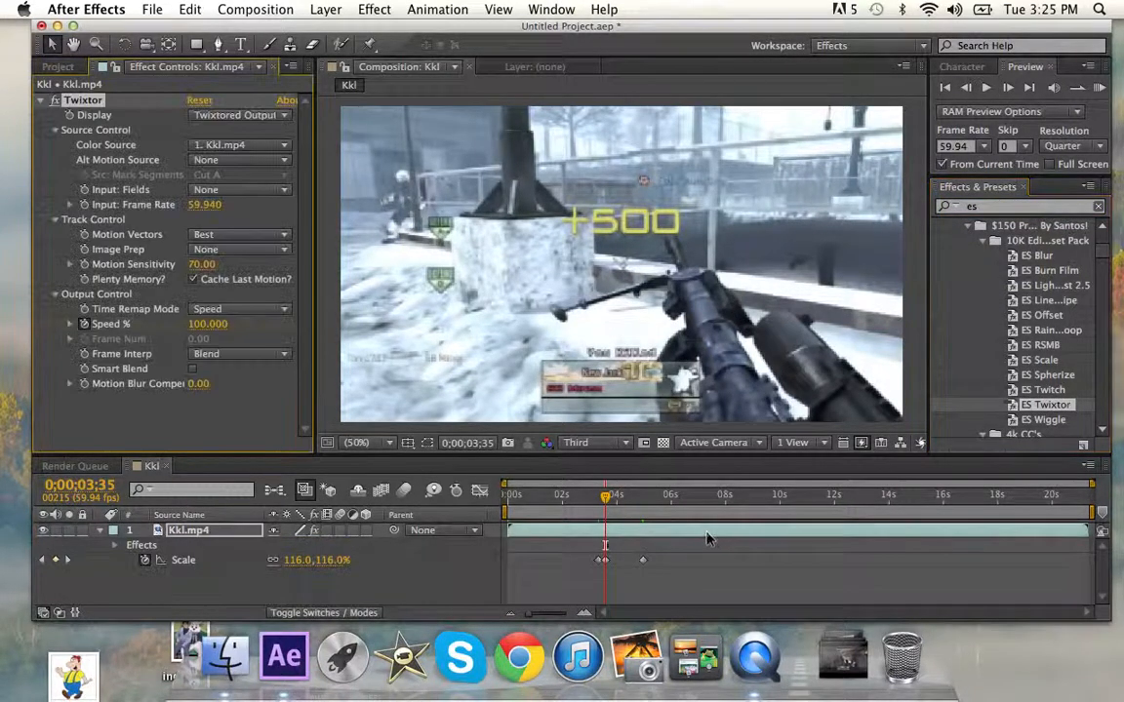
{"action": "mouse_move", "coordinate": [605, 497]}
{"action": "left_mouse_down"}
{"action": "mouse_move", "coordinate": [583, 498]}
{"action": "mouse_move", "coordinate": [639, 502]}
{"action": "mouse_move", "coordinate": [606, 498]}
{"action": "left_mouse_up"}
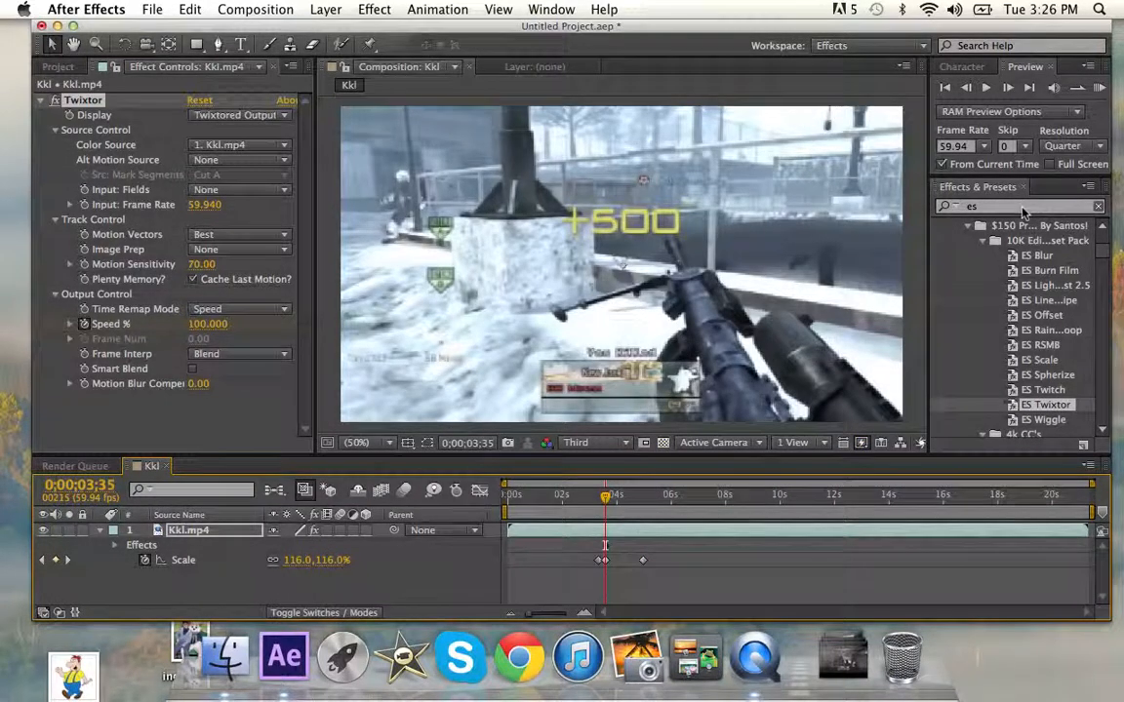
- Search the effects for "gaus" and apply Gaussian Blur to the Kkl.mp4 layer
{"action": "left_click", "coordinate": [983, 206]}
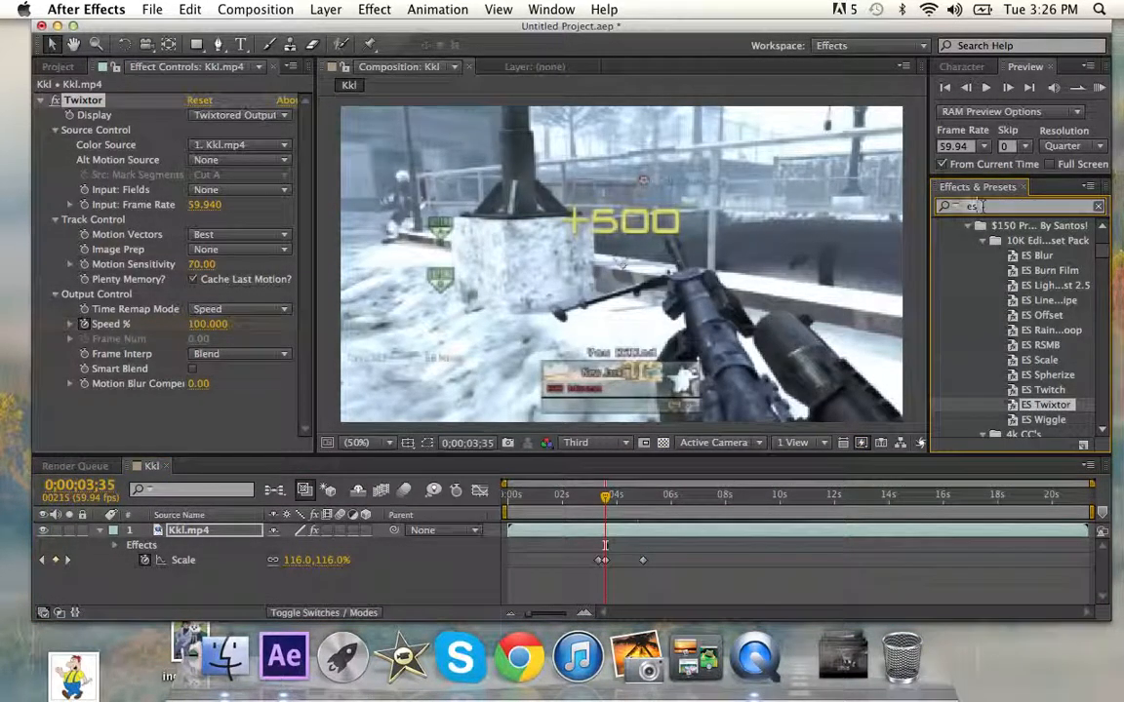
{"action": "type", "text": "gaus"}
{"action": "left_click_drag", "start_coordinate": [985, 241], "coordinate": [656, 533]}
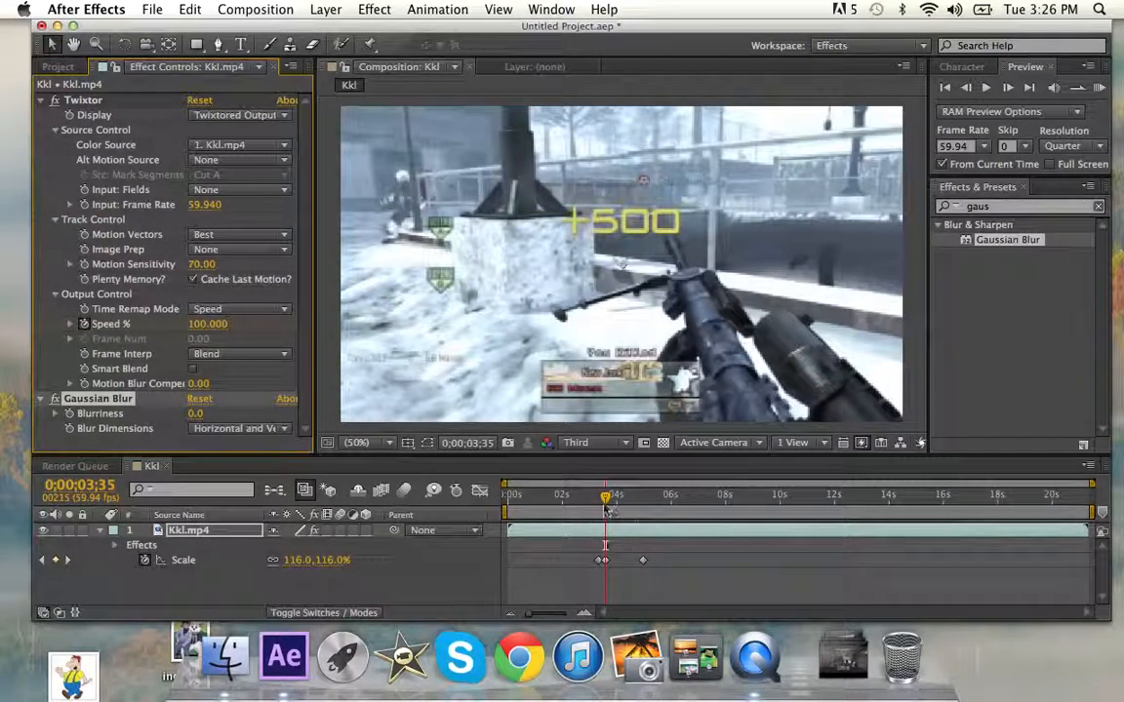
- Animate the Gaussian Blur blurriness on Kkl.mp4 with a keyframe of 0 at 0;00;03;20 and a keyframe of 4.1 at 0;00;03;35
{"action": "left_click_drag", "start_coordinate": [603, 499], "coordinate": [598, 496]}
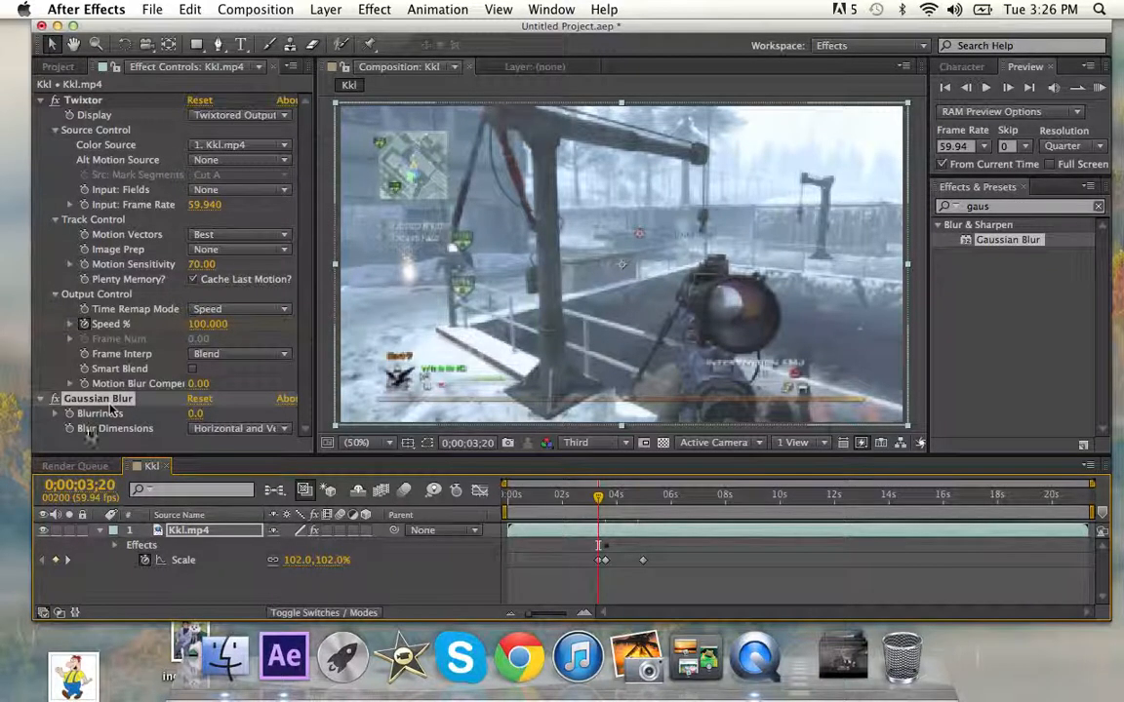
{"action": "left_click", "coordinate": [69, 415]}
{"action": "left_click_drag", "start_coordinate": [598, 496], "coordinate": [611, 498]}
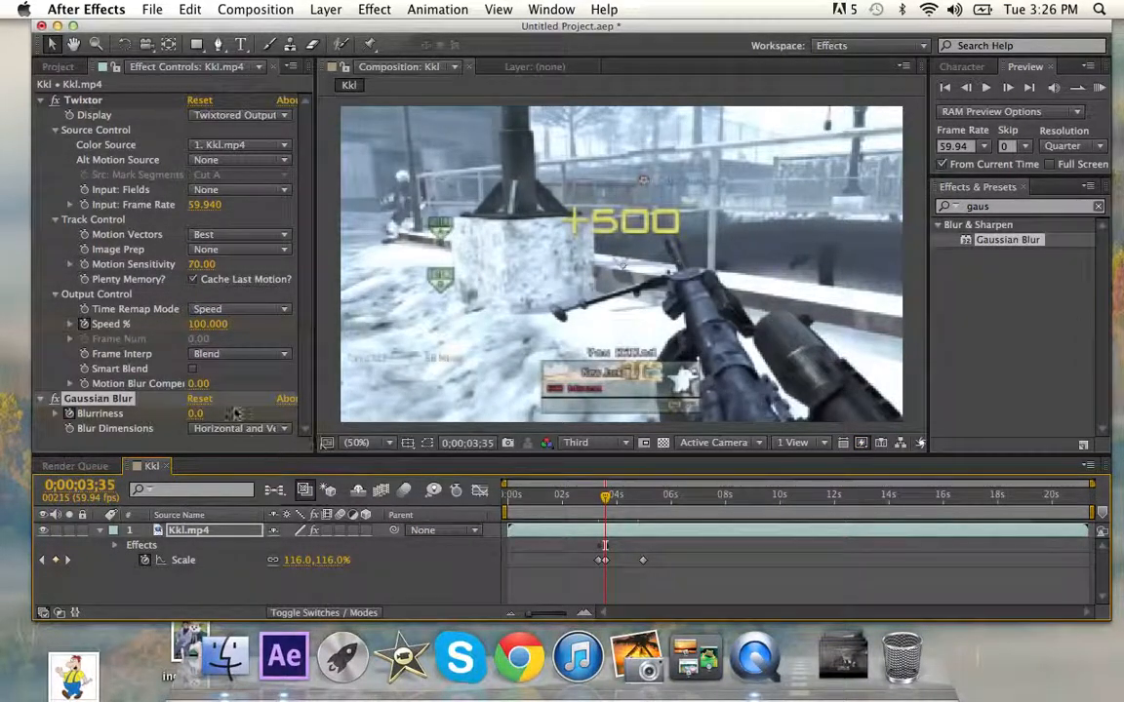
{"action": "left_click_drag", "start_coordinate": [196, 414], "coordinate": [240, 413]}
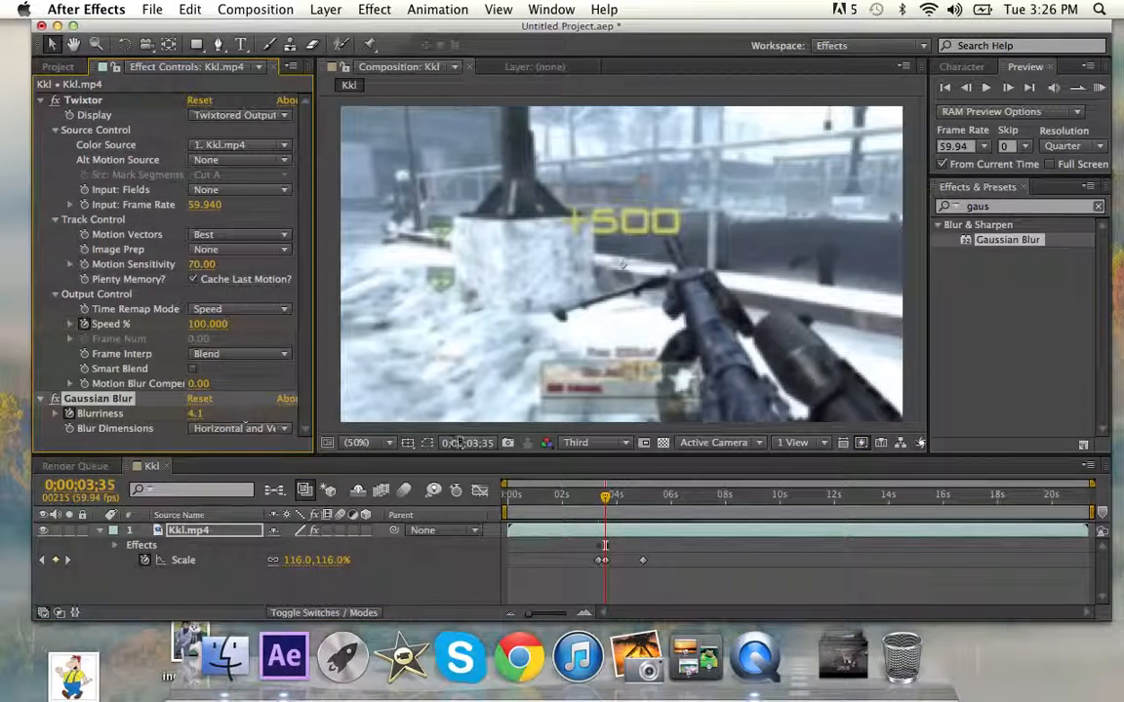
- Add a blurriness keyframe of 0 at 0;00;04;58 and run a RAM preview from 0;00;03;50
{"action": "left_click", "coordinate": [643, 496]}
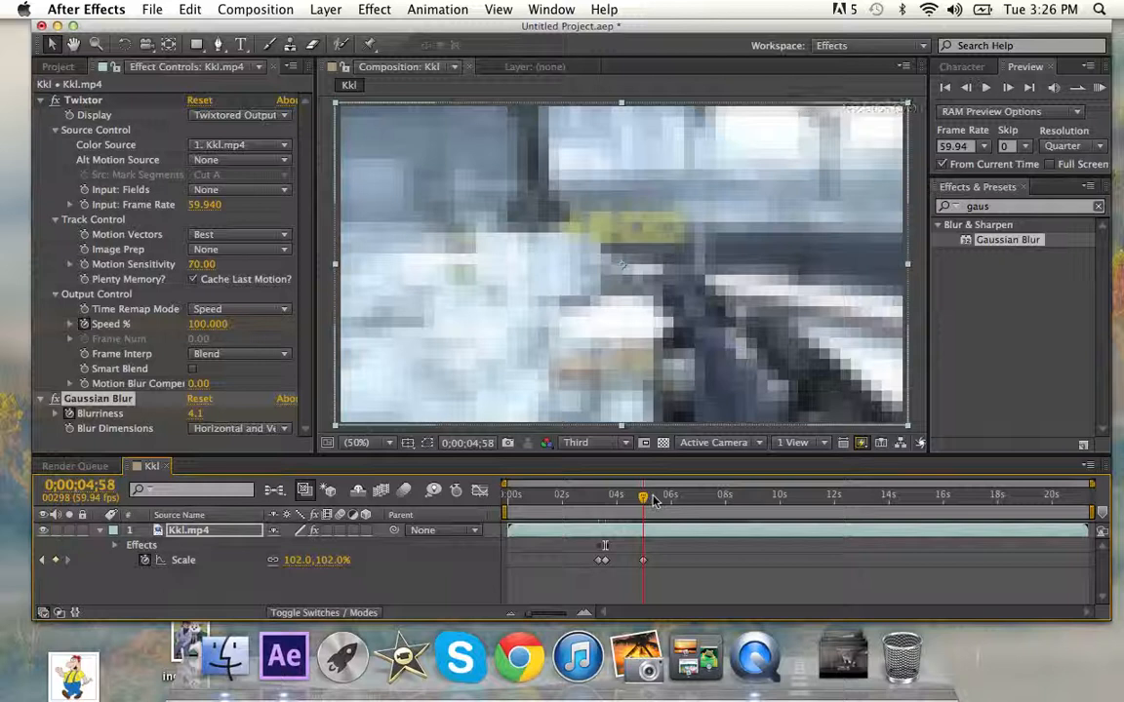
{"action": "left_click", "coordinate": [195, 415]}
{"action": "type", "text": "0"}
{"action": "key", "text": "Return"}
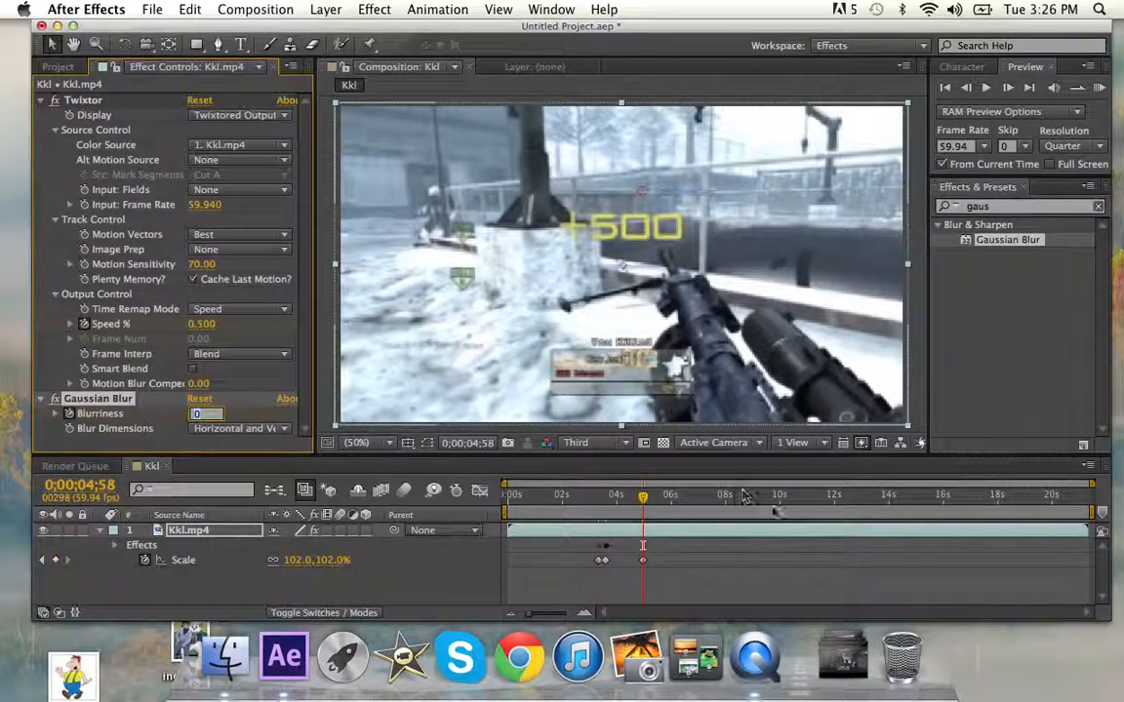
{"action": "mouse_move", "coordinate": [602, 496]}
{"action": "left_mouse_down"}
{"action": "mouse_move", "coordinate": [589, 496]}
{"action": "mouse_move", "coordinate": [613, 496]}
{"action": "left_mouse_up"}
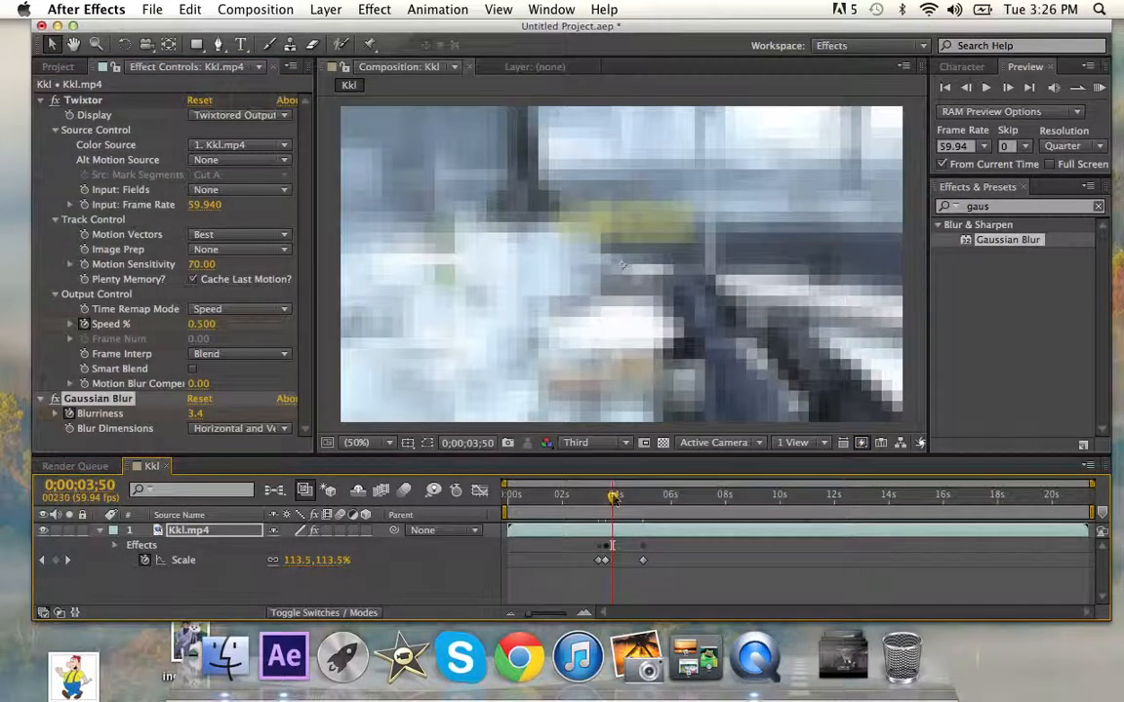
{"action": "left_click", "coordinate": [1100, 89]}
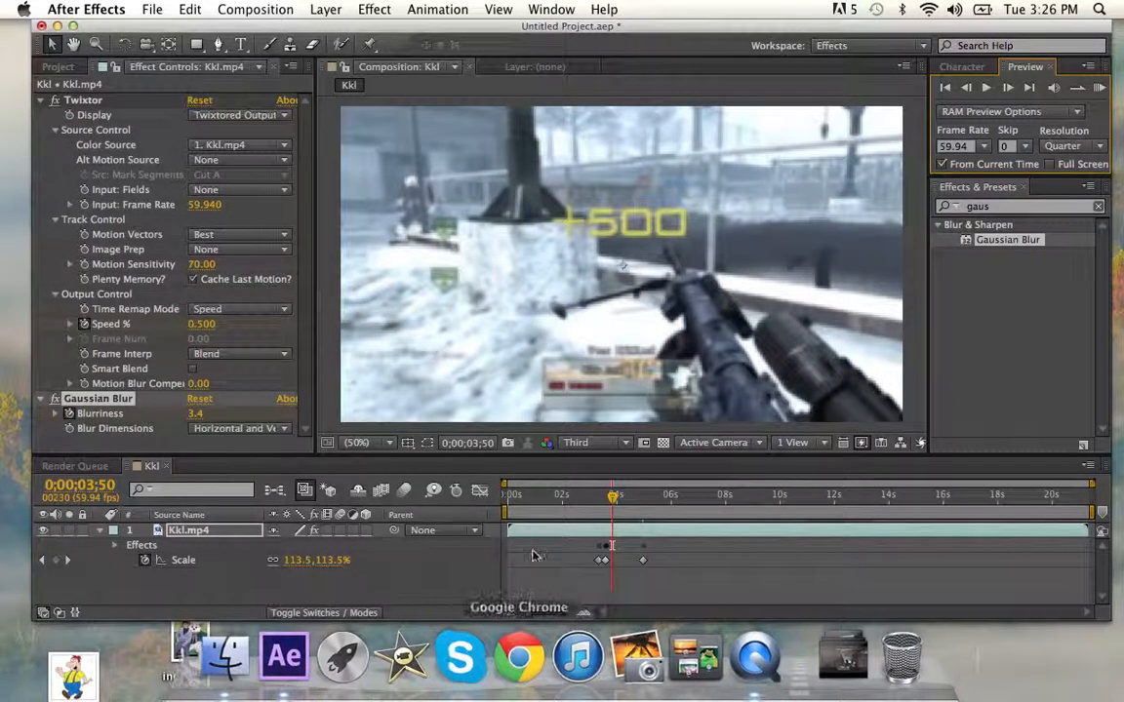
- Create a white 1280 × 720 px solid layer with the current time at 0;00;03;29
{"action": "left_click_drag", "start_coordinate": [585, 509], "coordinate": [603, 514]}
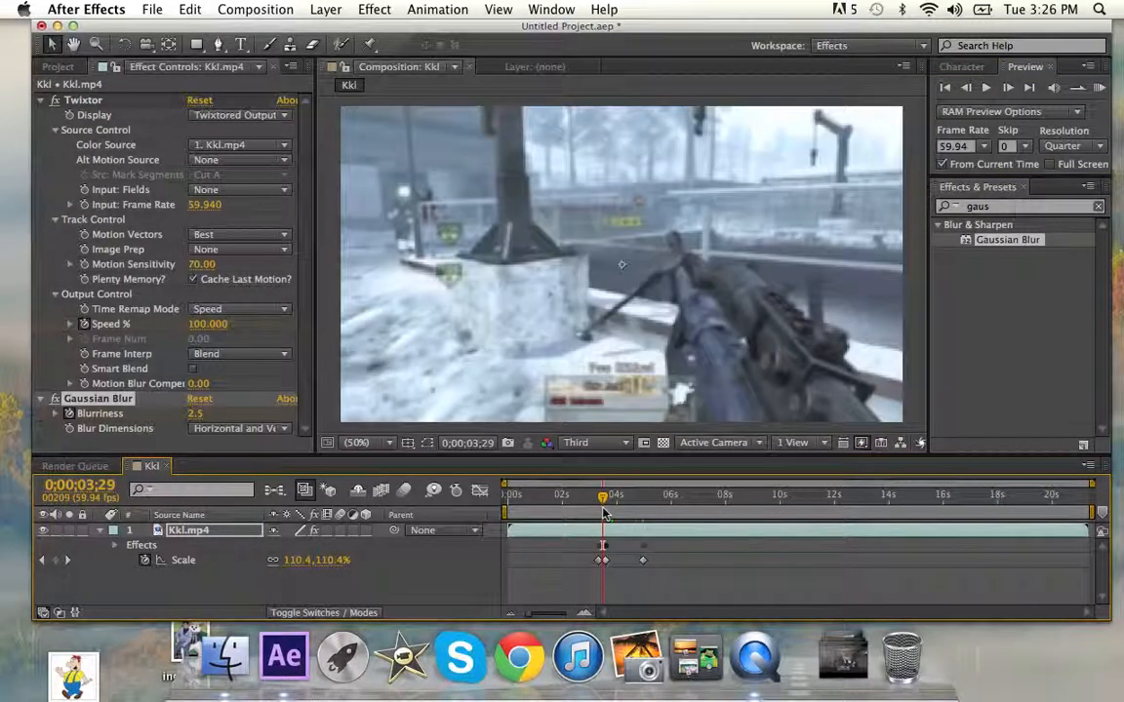
{"action": "left_click", "coordinate": [328, 9]}
{"action": "mouse_move", "coordinate": [337, 35]}
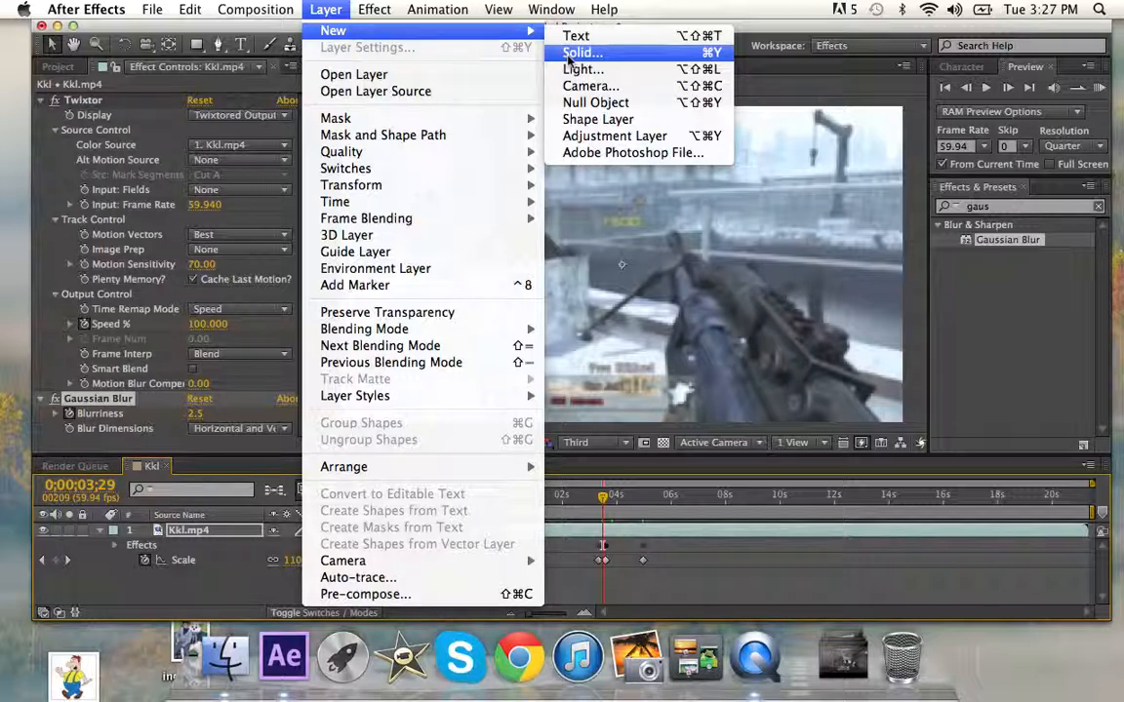
{"action": "left_click", "coordinate": [576, 53]}
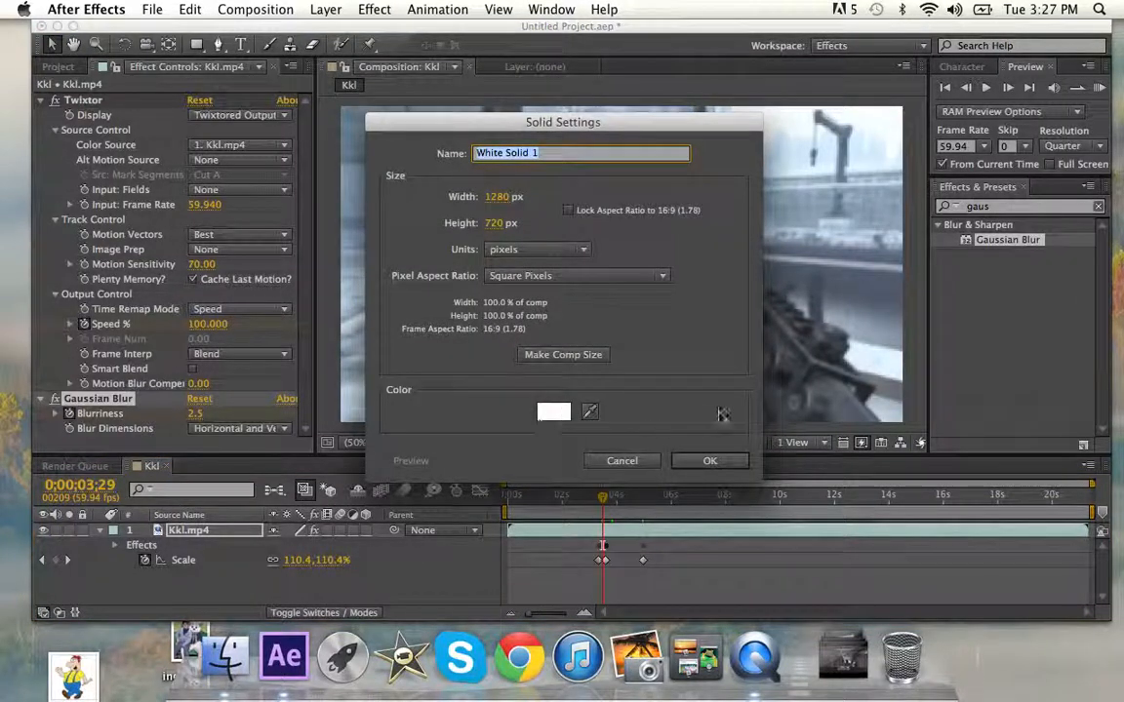
{"action": "left_click", "coordinate": [710, 459]}
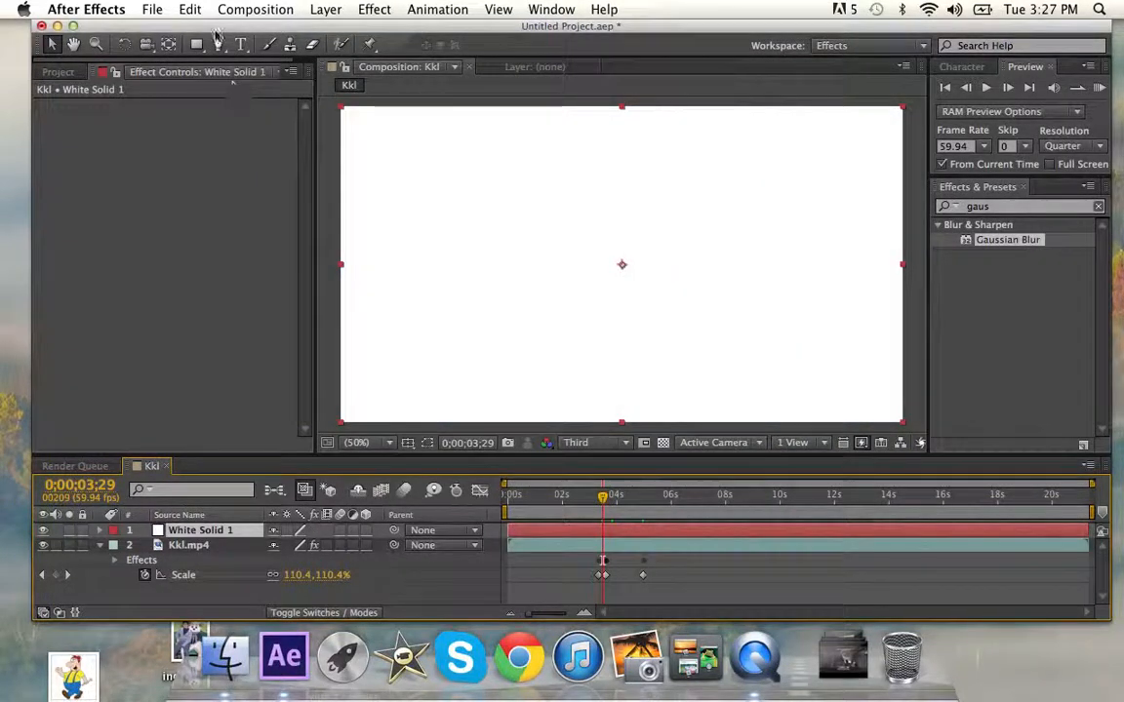
{"action": "left_click_drag", "start_coordinate": [202, 46], "coordinate": [240, 46]}
{"action": "left_click_drag", "start_coordinate": [464, 192], "coordinate": [591, 245]}
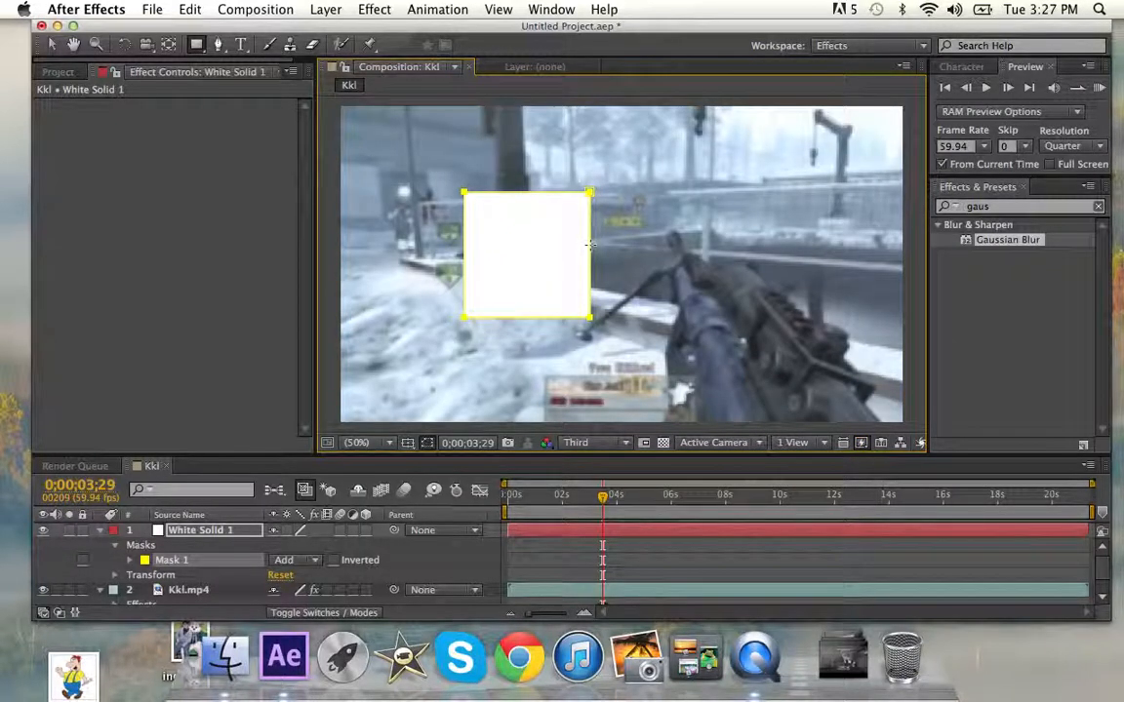
{"action": "key", "text": "ctrl+z"}
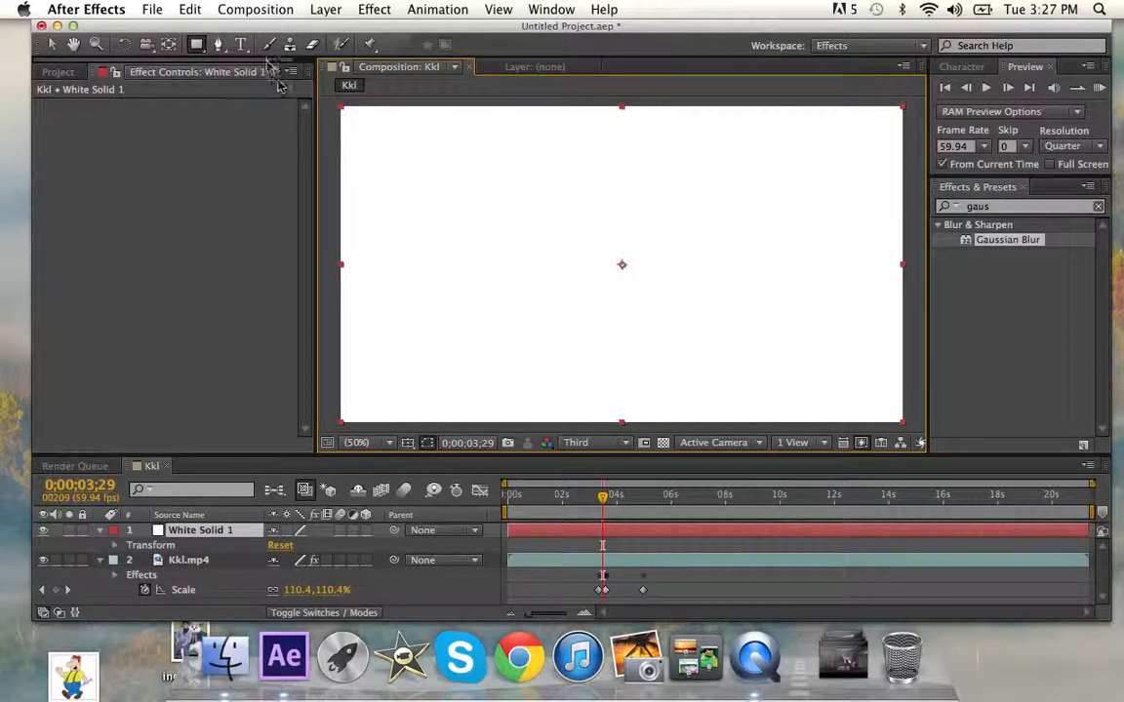
- Draw a closed, angular L-shaped mask with seven points on the white solid layer using the Pen tool
{"action": "left_click", "coordinate": [219, 47]}
{"action": "left_click", "coordinate": [482, 164]}
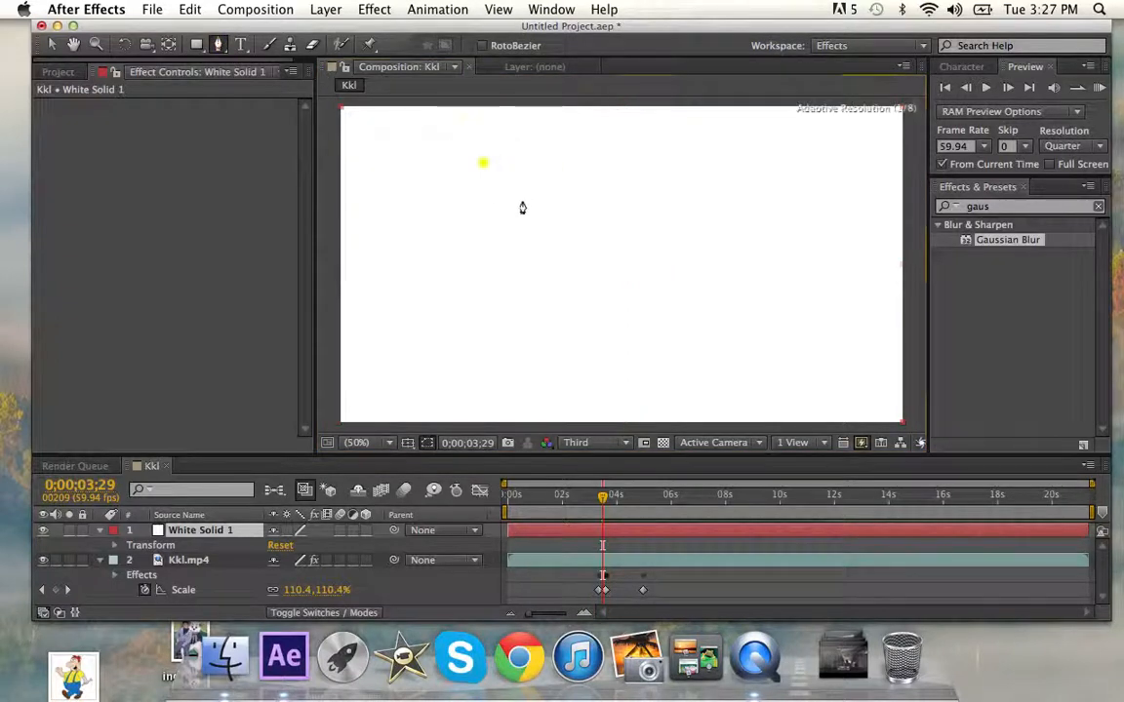
{"action": "left_click", "coordinate": [464, 244]}
{"action": "left_click", "coordinate": [530, 291]}
{"action": "left_click", "coordinate": [536, 198]}
{"action": "left_click", "coordinate": [611, 232]}
{"action": "left_click", "coordinate": [617, 180]}
{"action": "left_click", "coordinate": [499, 129]}
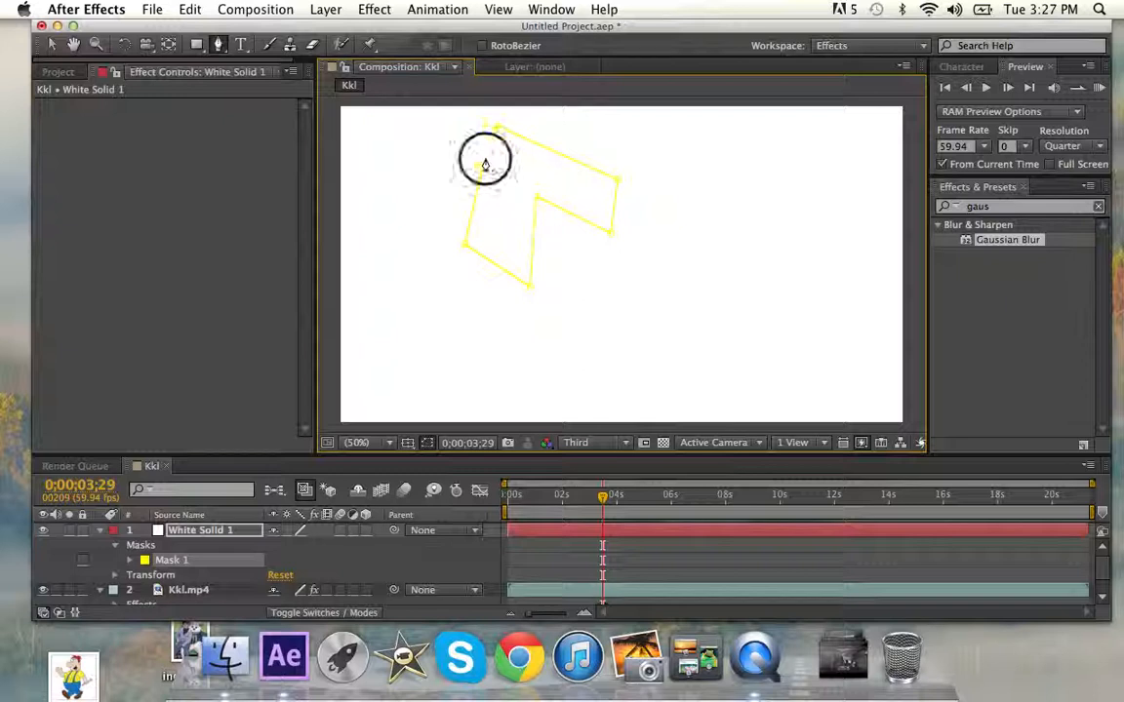
{"action": "left_click", "coordinate": [483, 163]}
{"action": "left_click", "coordinate": [53, 45]}
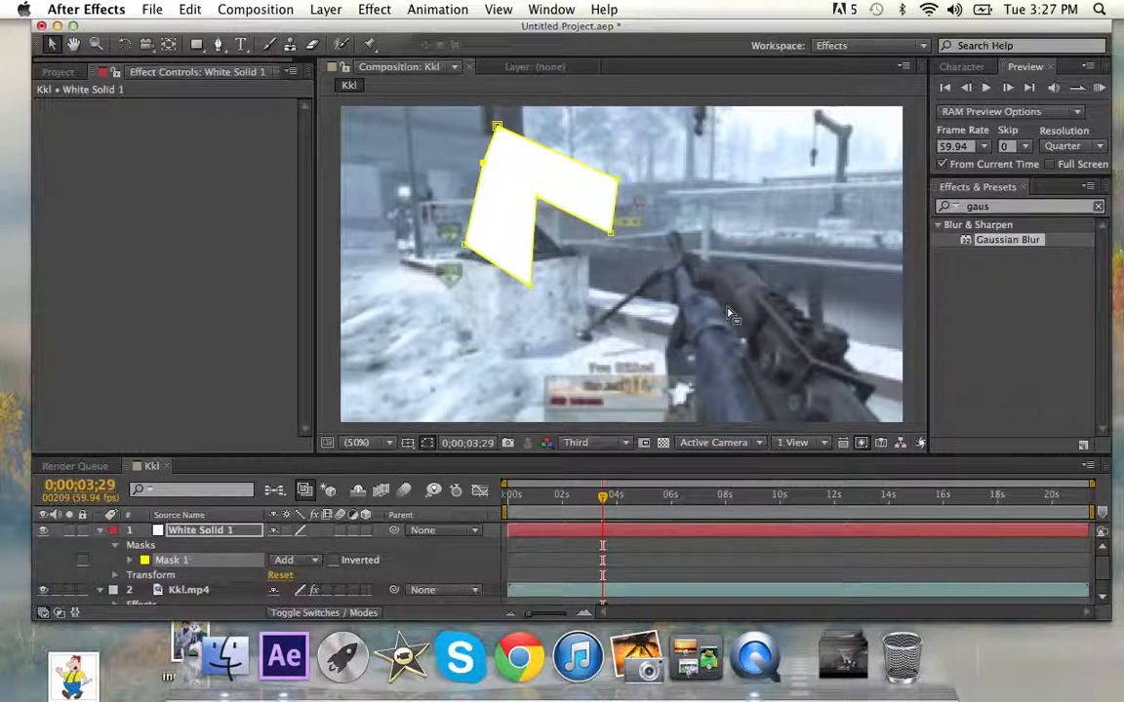
- Show the white solid layer's scale property and set it to -106% so the masked shape flips
{"action": "left_click", "coordinate": [176, 529]}
{"action": "key", "text": "s"}
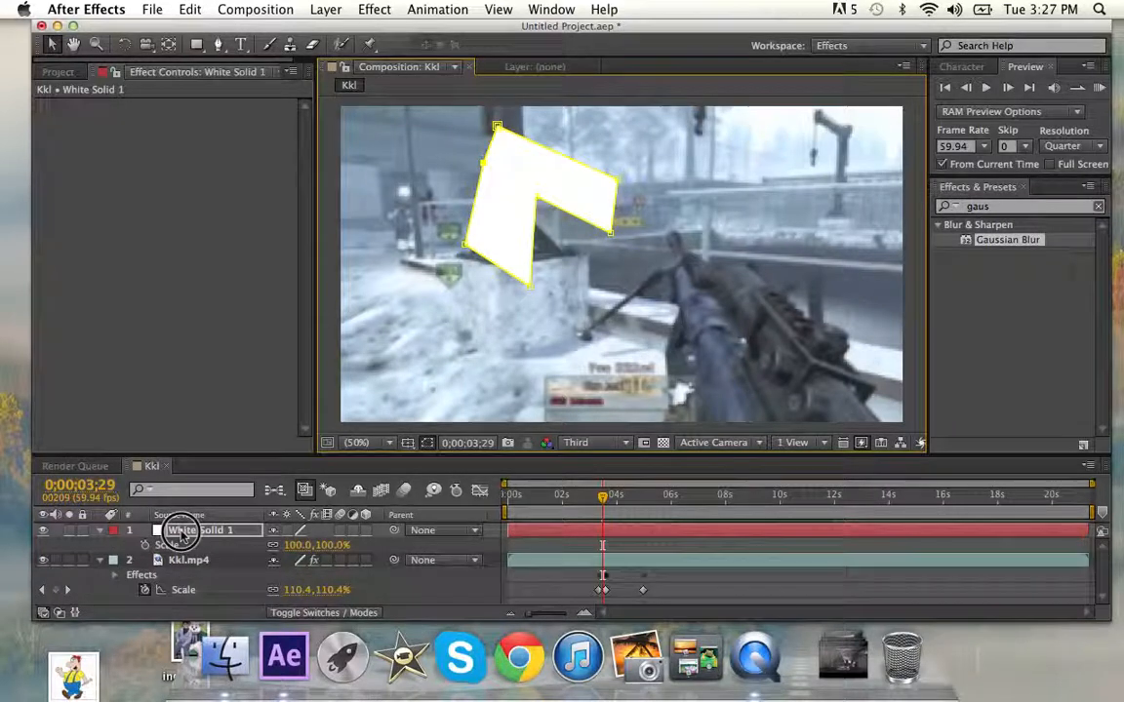
{"action": "left_click_drag", "start_coordinate": [301, 558], "coordinate": [48, 485]}
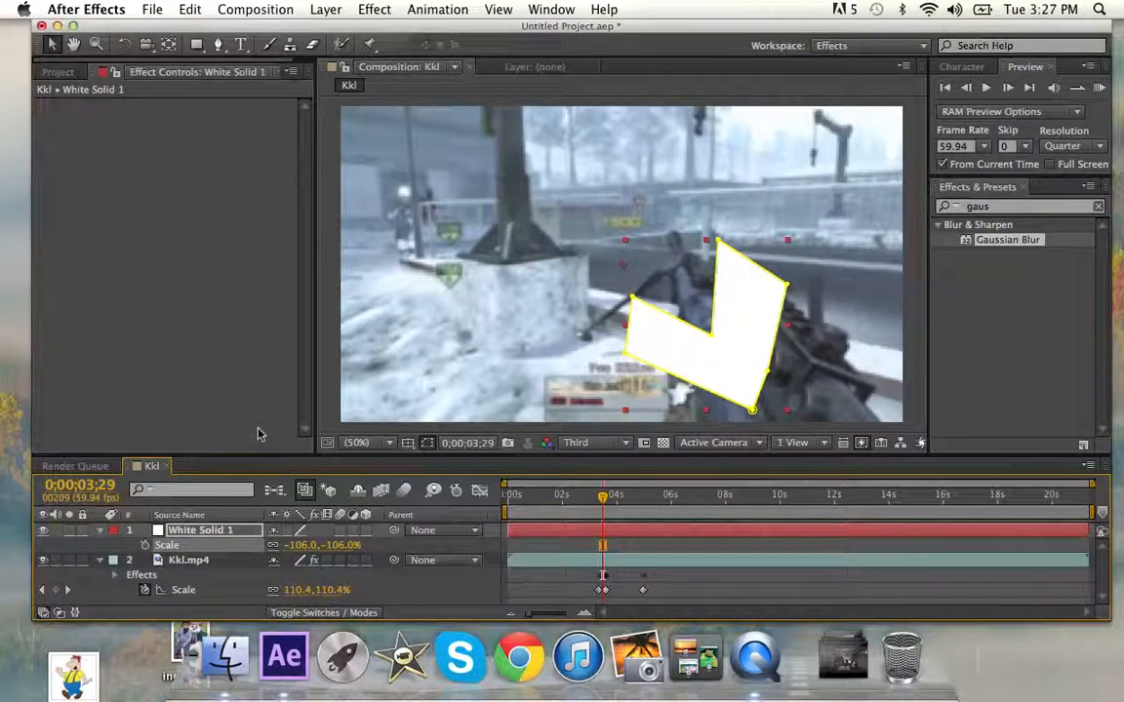
{"action": "mouse_move", "coordinate": [164, 615]}
{"action": "left_mouse_down"}
{"action": "mouse_move", "coordinate": [228, 562]}
{"action": "mouse_move", "coordinate": [192, 570]}
{"action": "mouse_move", "coordinate": [207, 528]}
{"action": "left_mouse_up"}
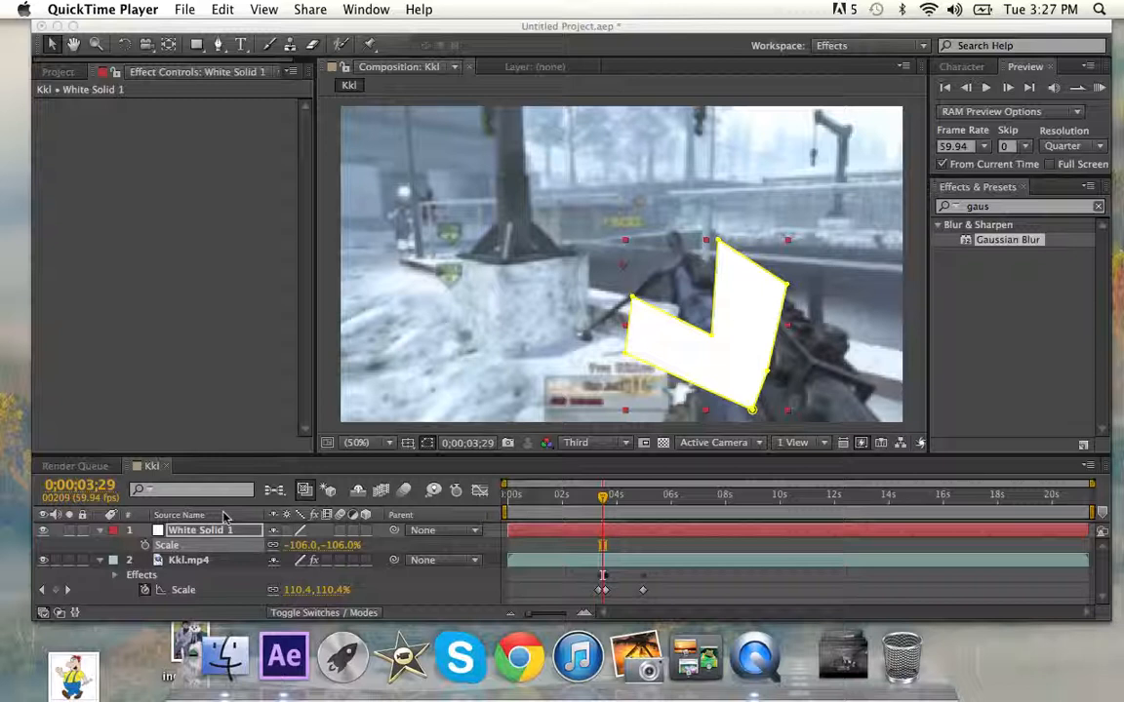